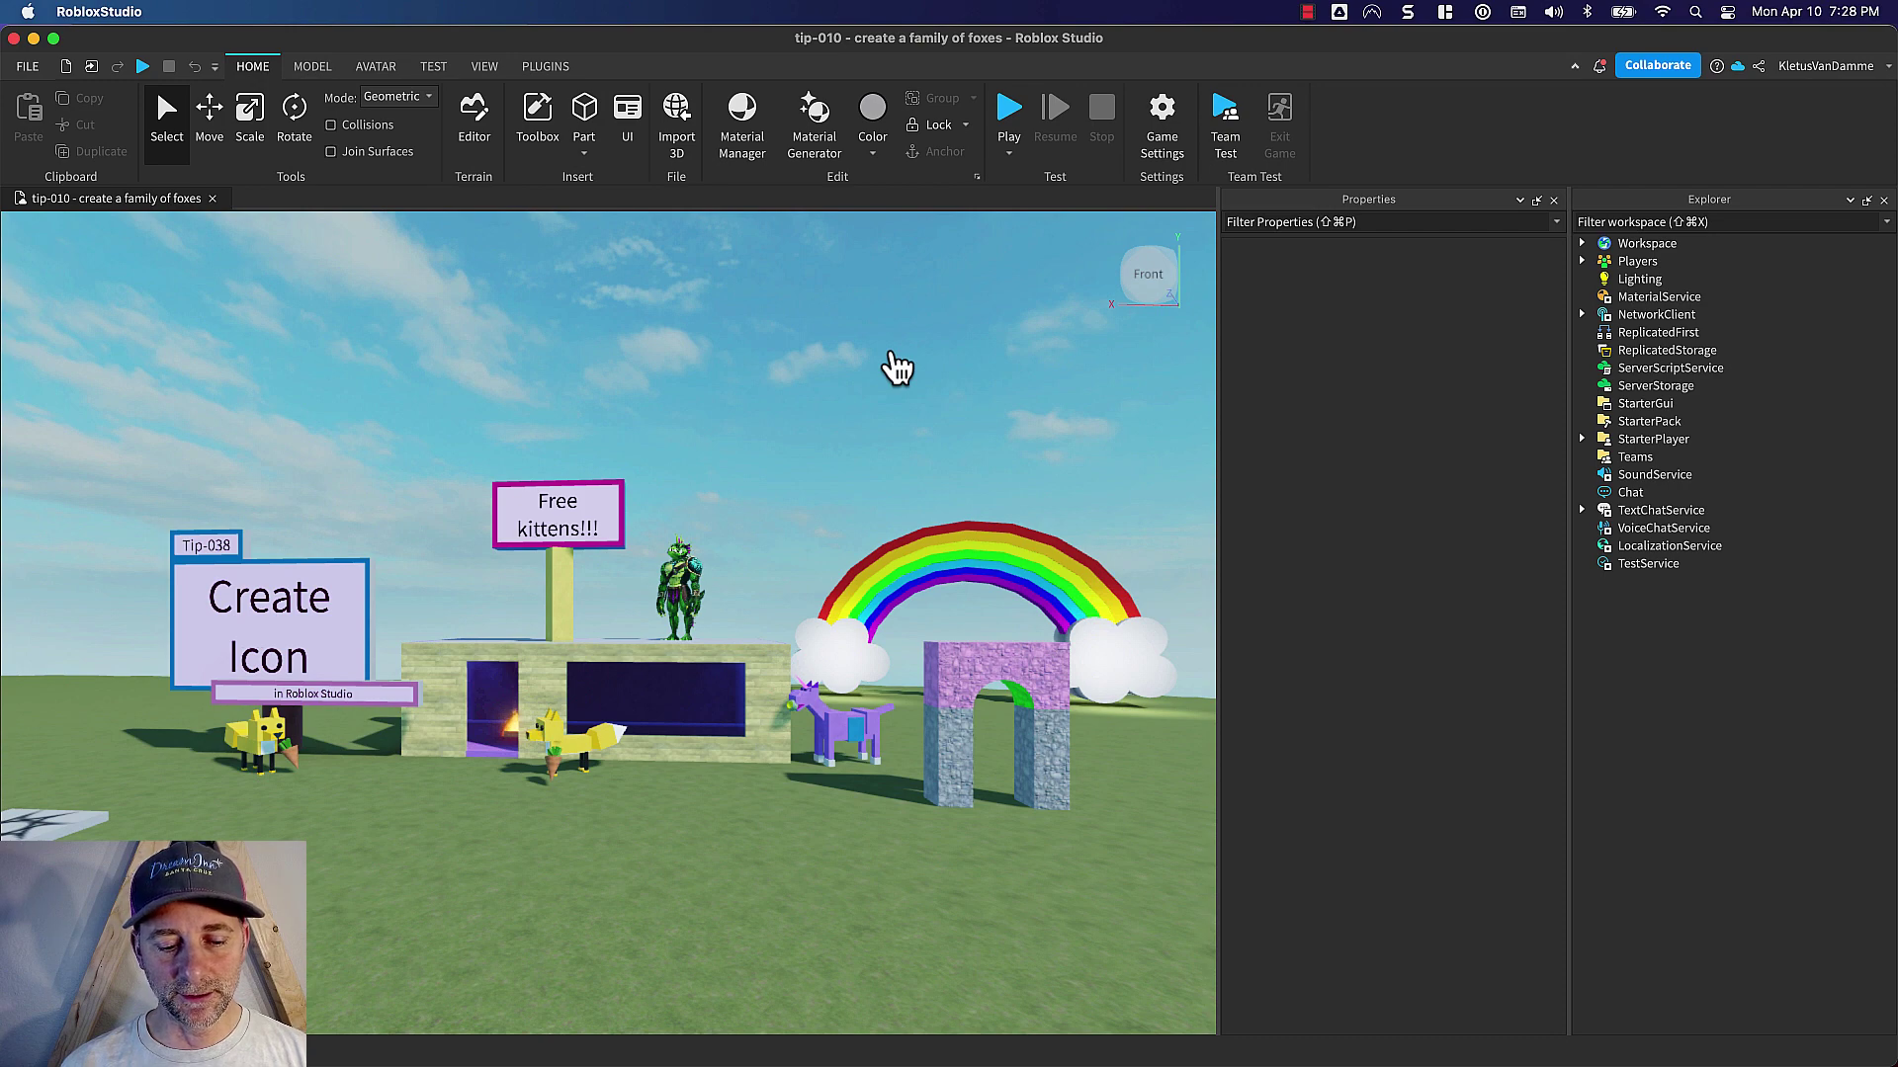
# - Switch to Brave and open the "tip-010 - create a family of foxes" experience from the Creator Dashboard's creations
pyautogui.press('super+Tab')
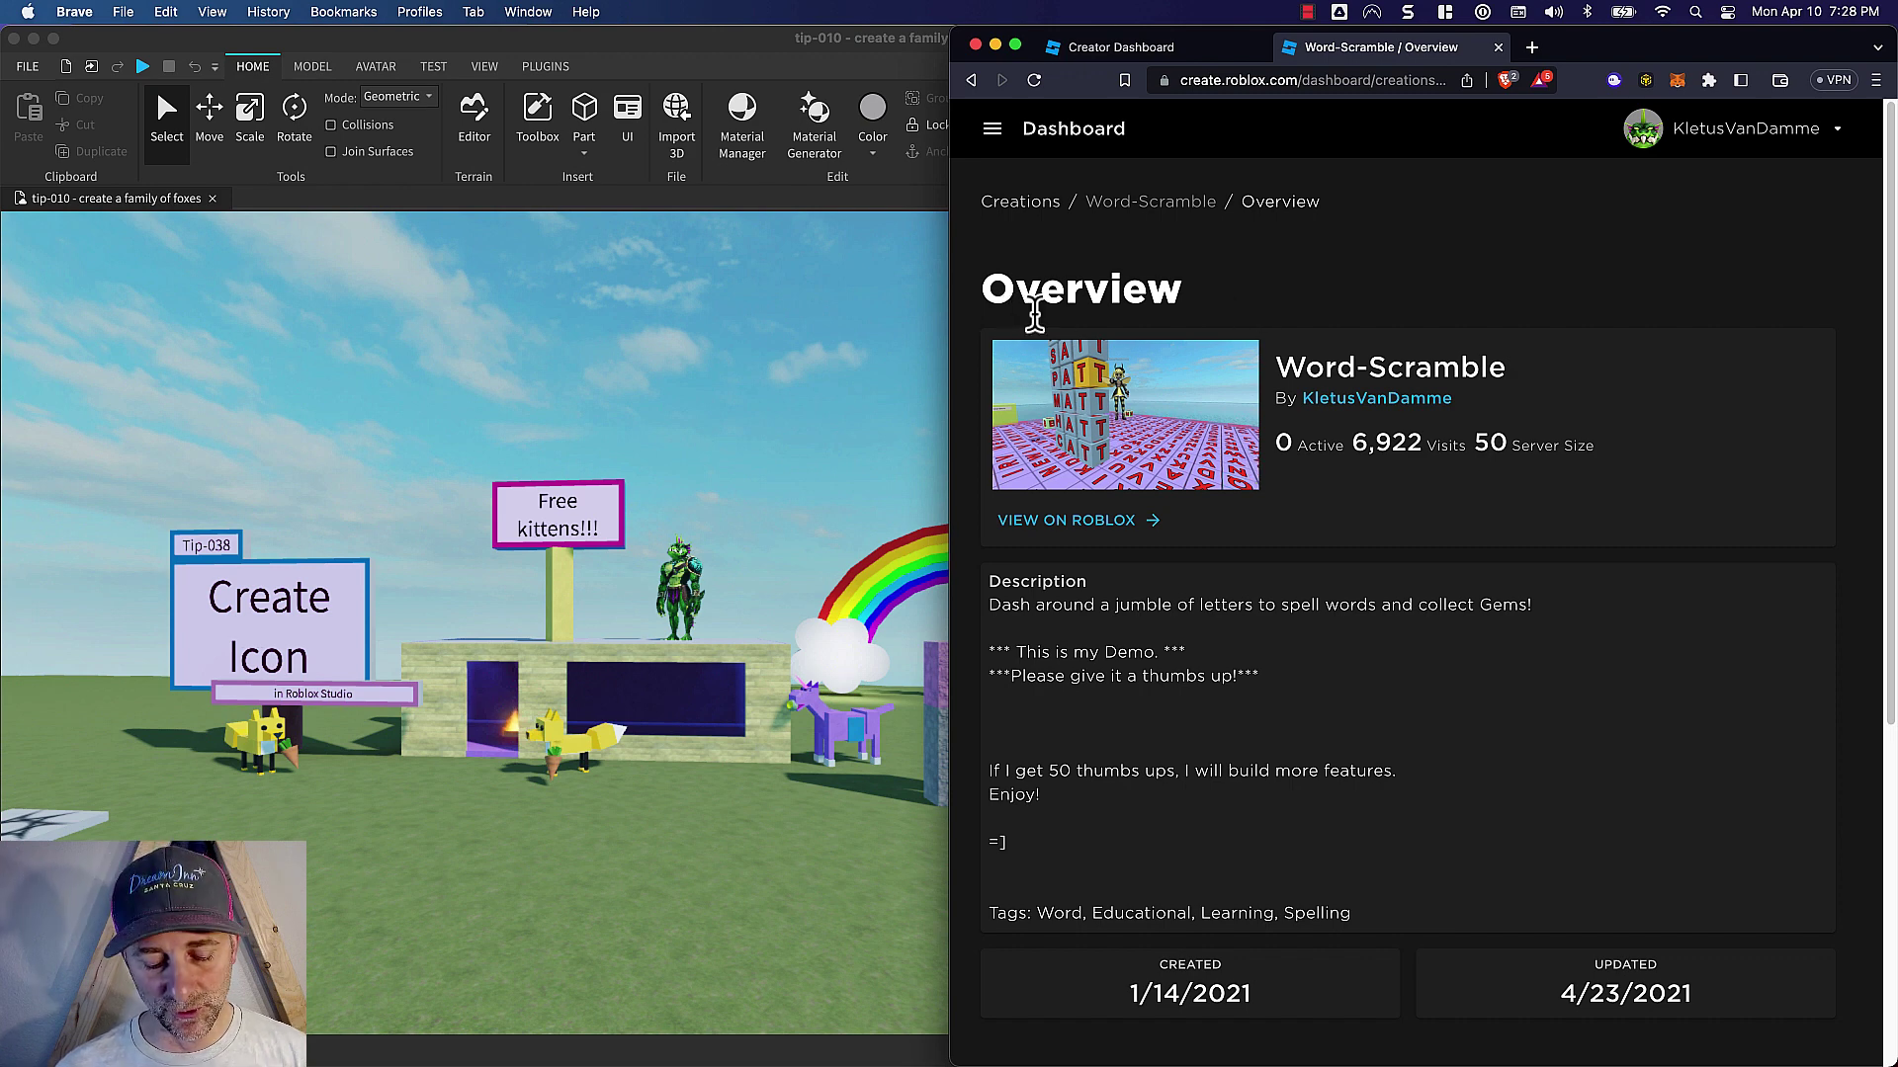
pyautogui.click(1137, 47)
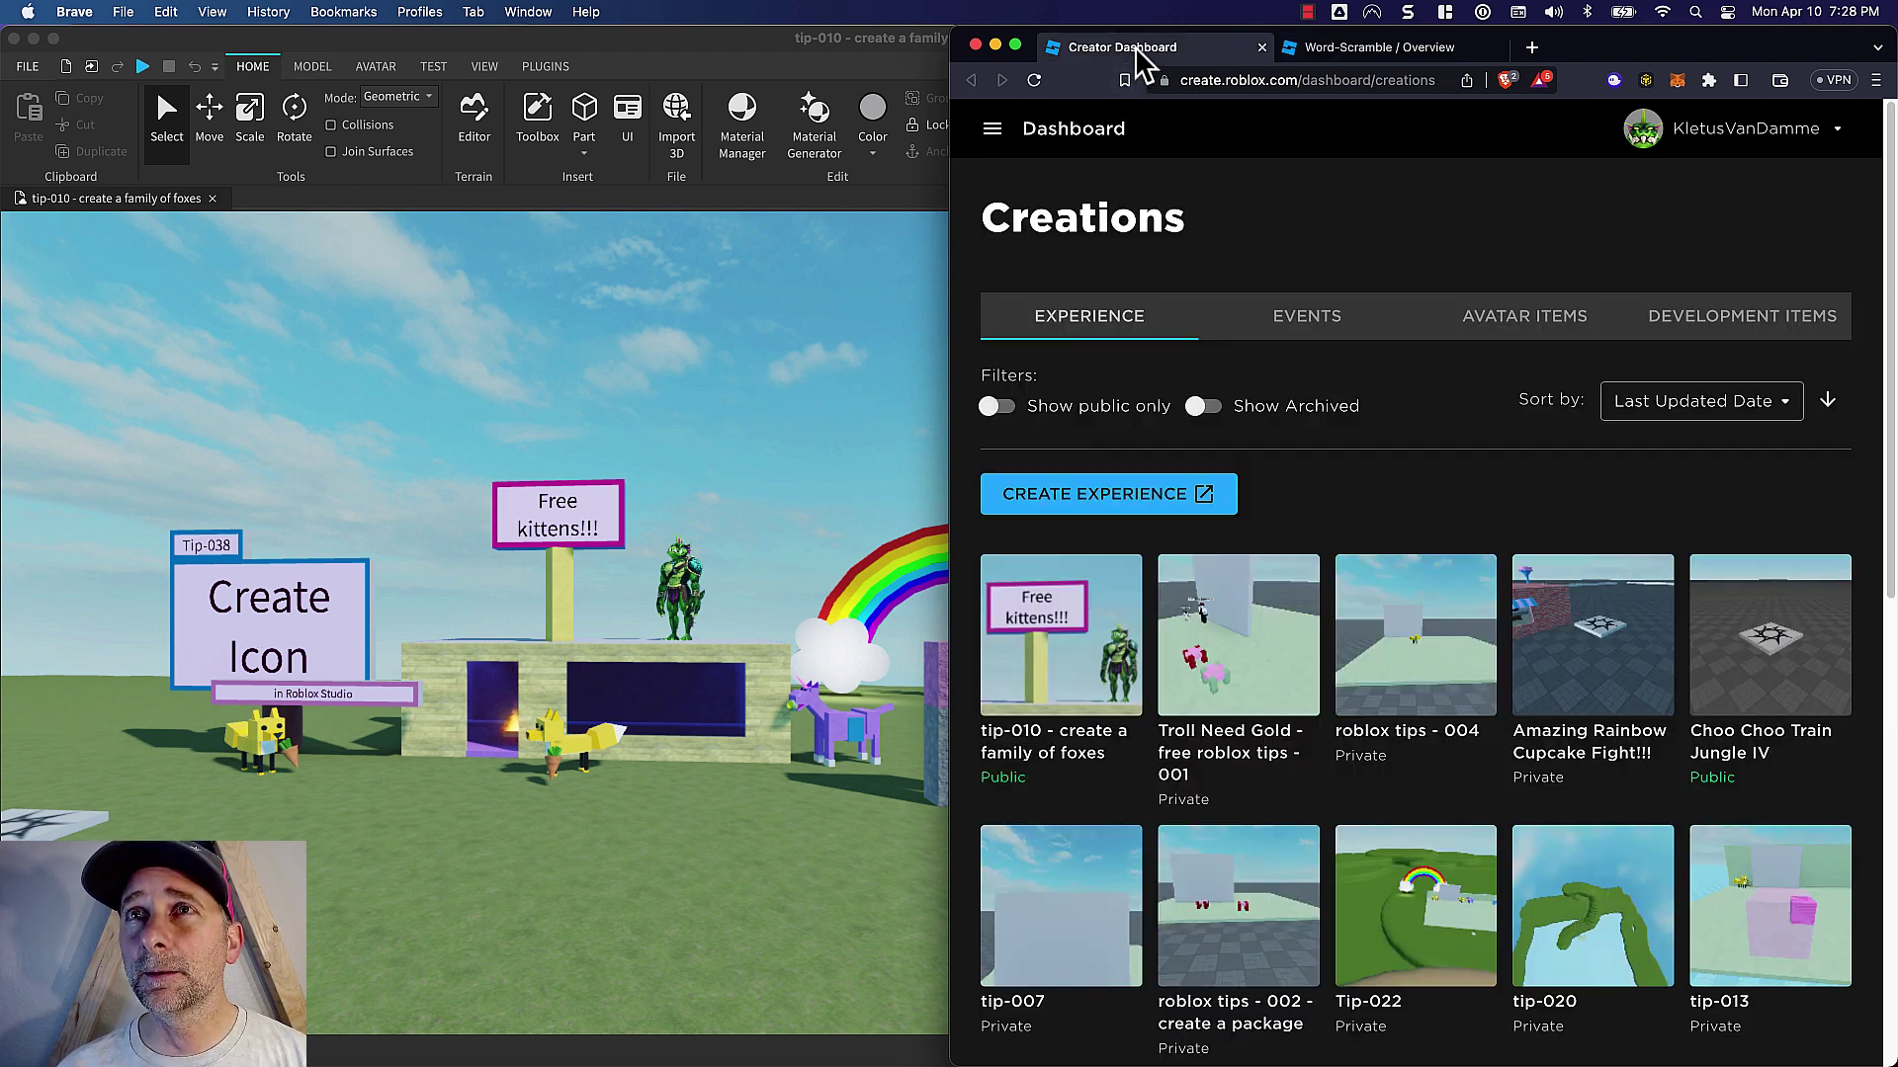
pyautogui.scroll(-2, 1250, 613)
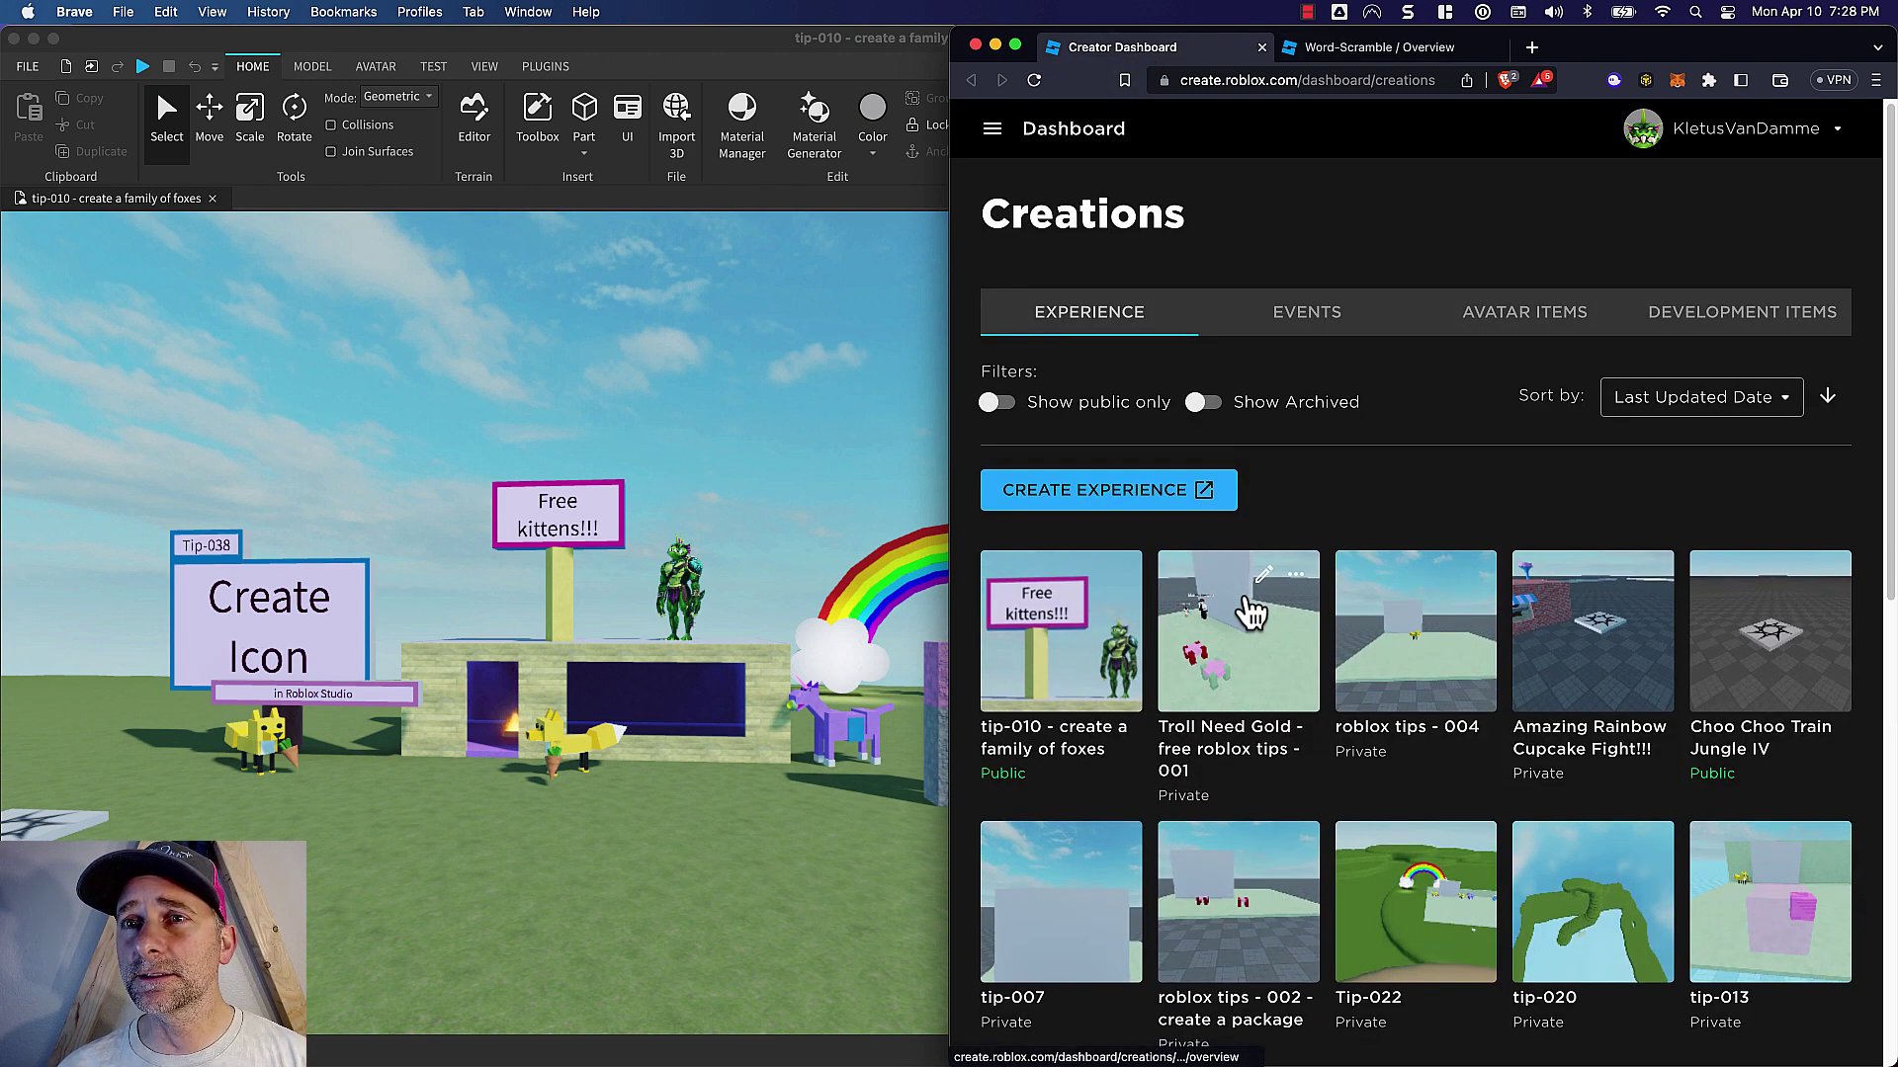
pyautogui.scroll(-1, 1250, 612)
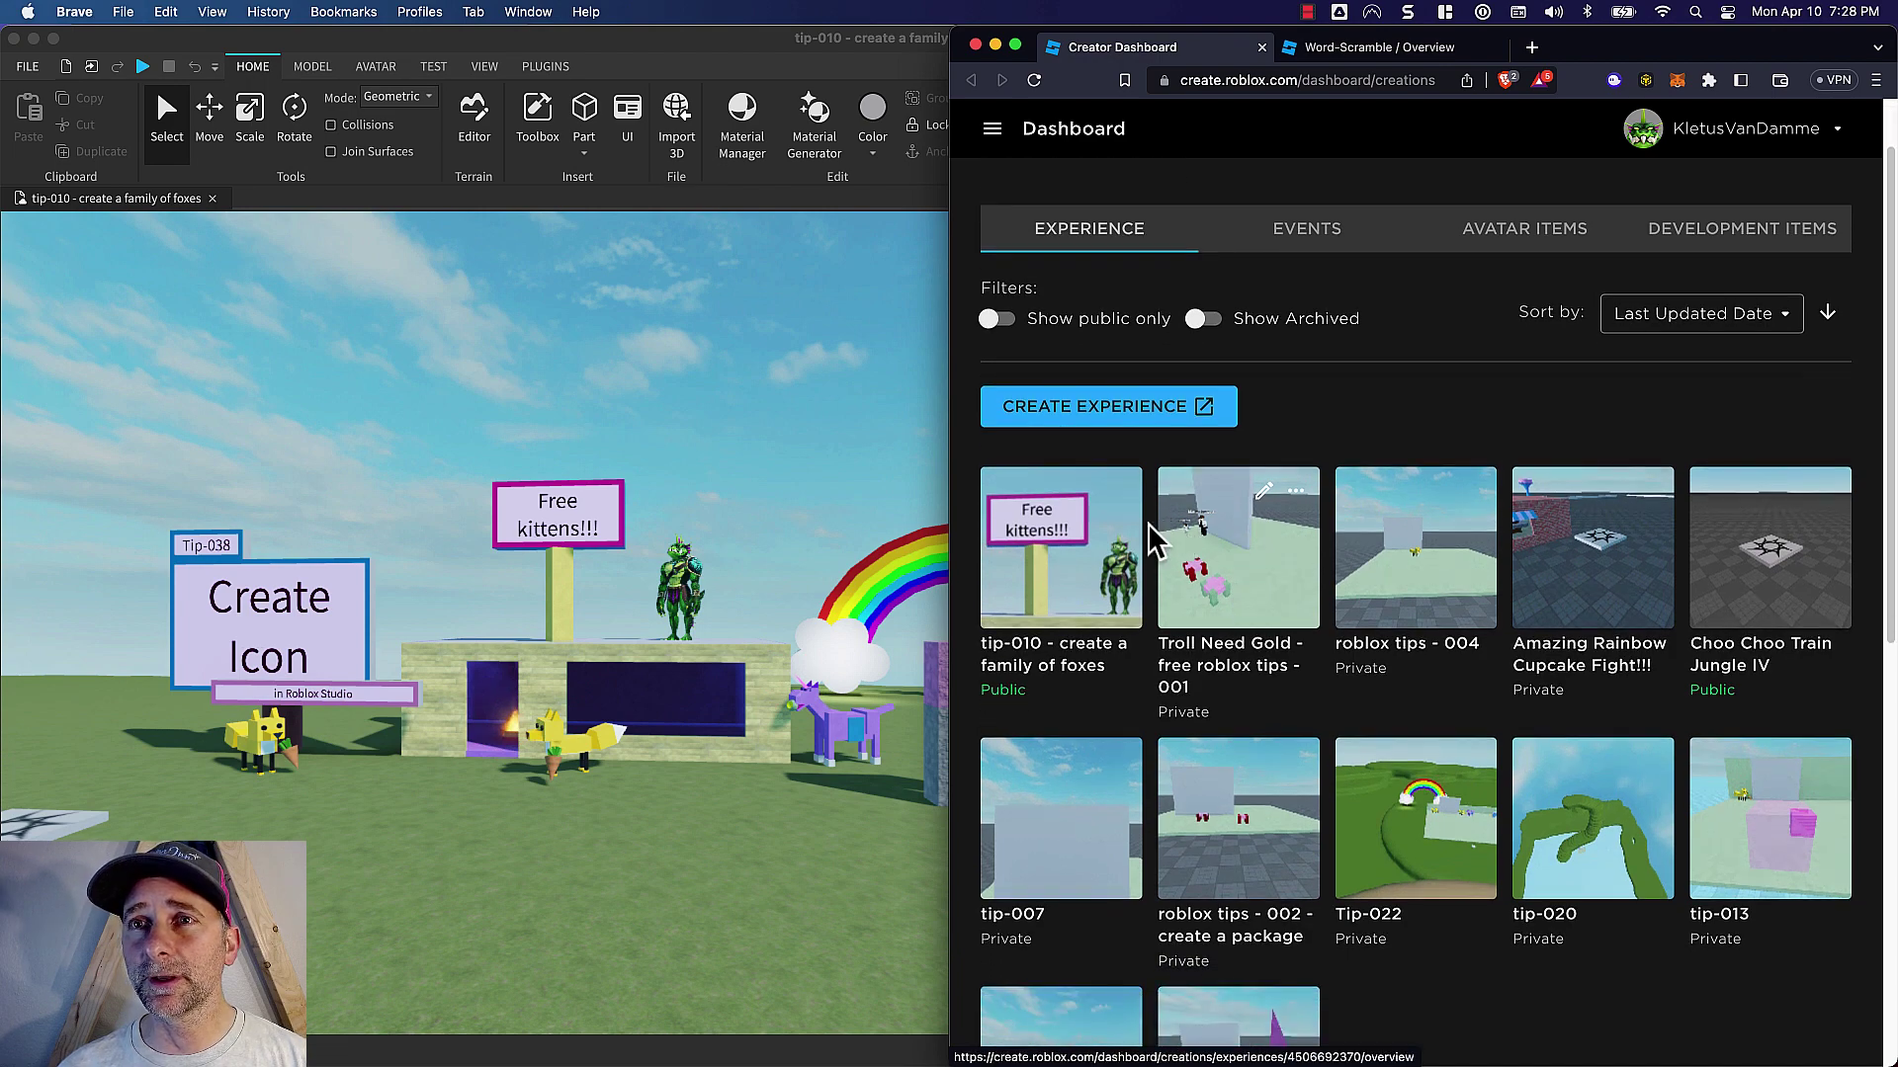
pyautogui.click(1130, 578)
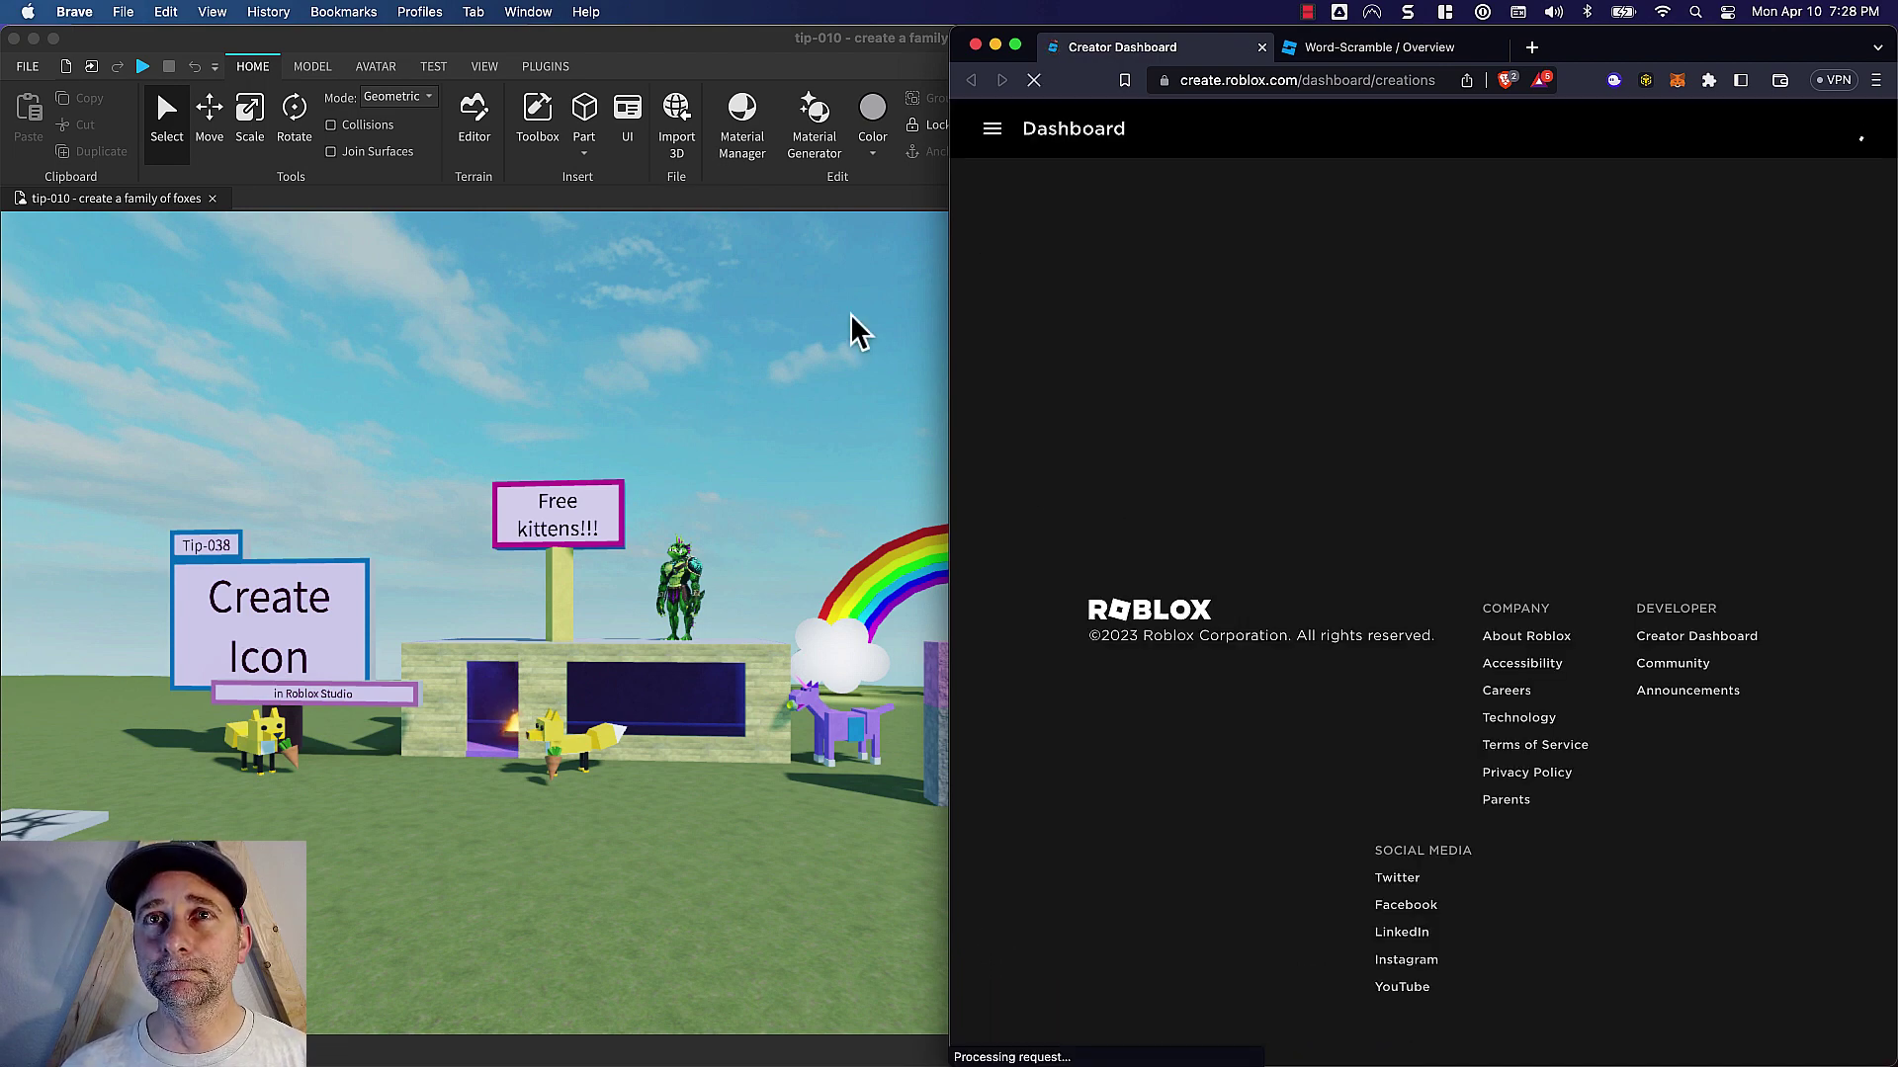
# - Switch back to Roblox Studio and take a Snagit region capture of the viewport scene, about 1084 x 672 pixels
pyautogui.click(850, 312)
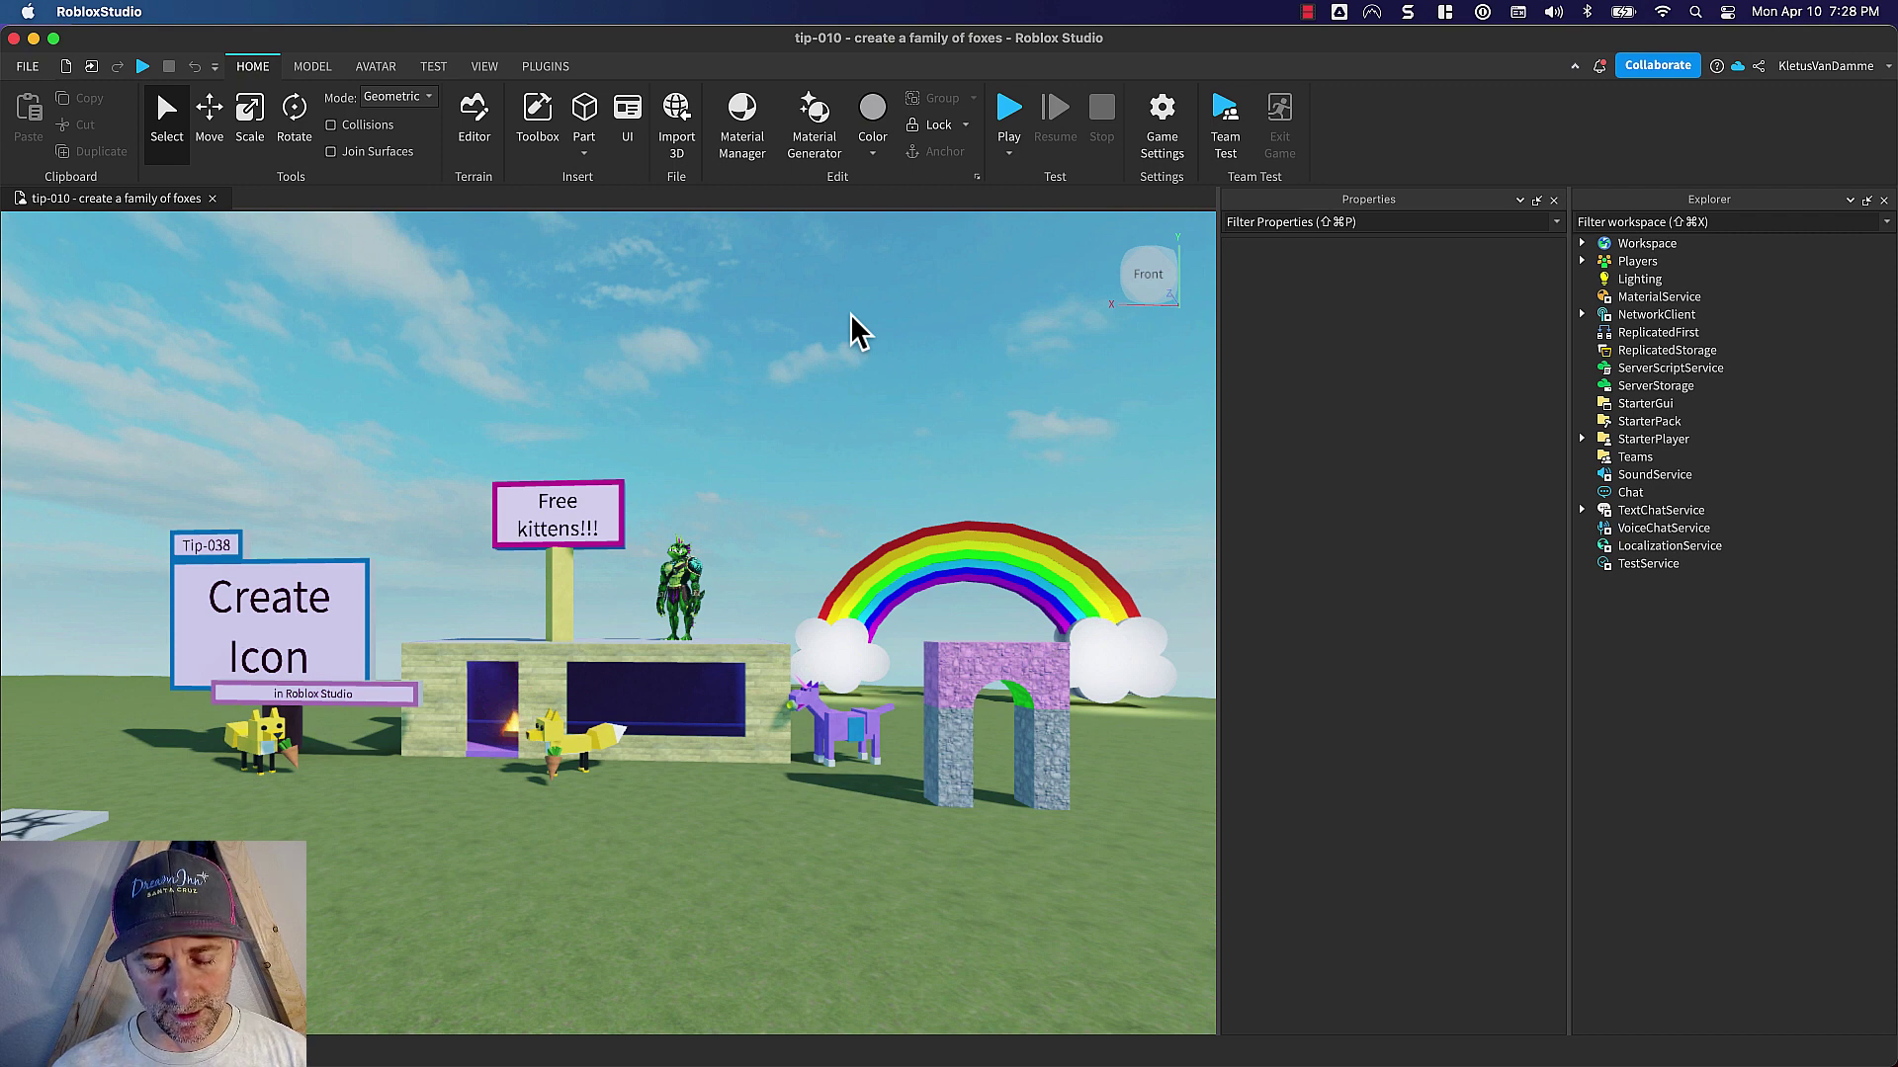
pyautogui.press('super+shift+4')
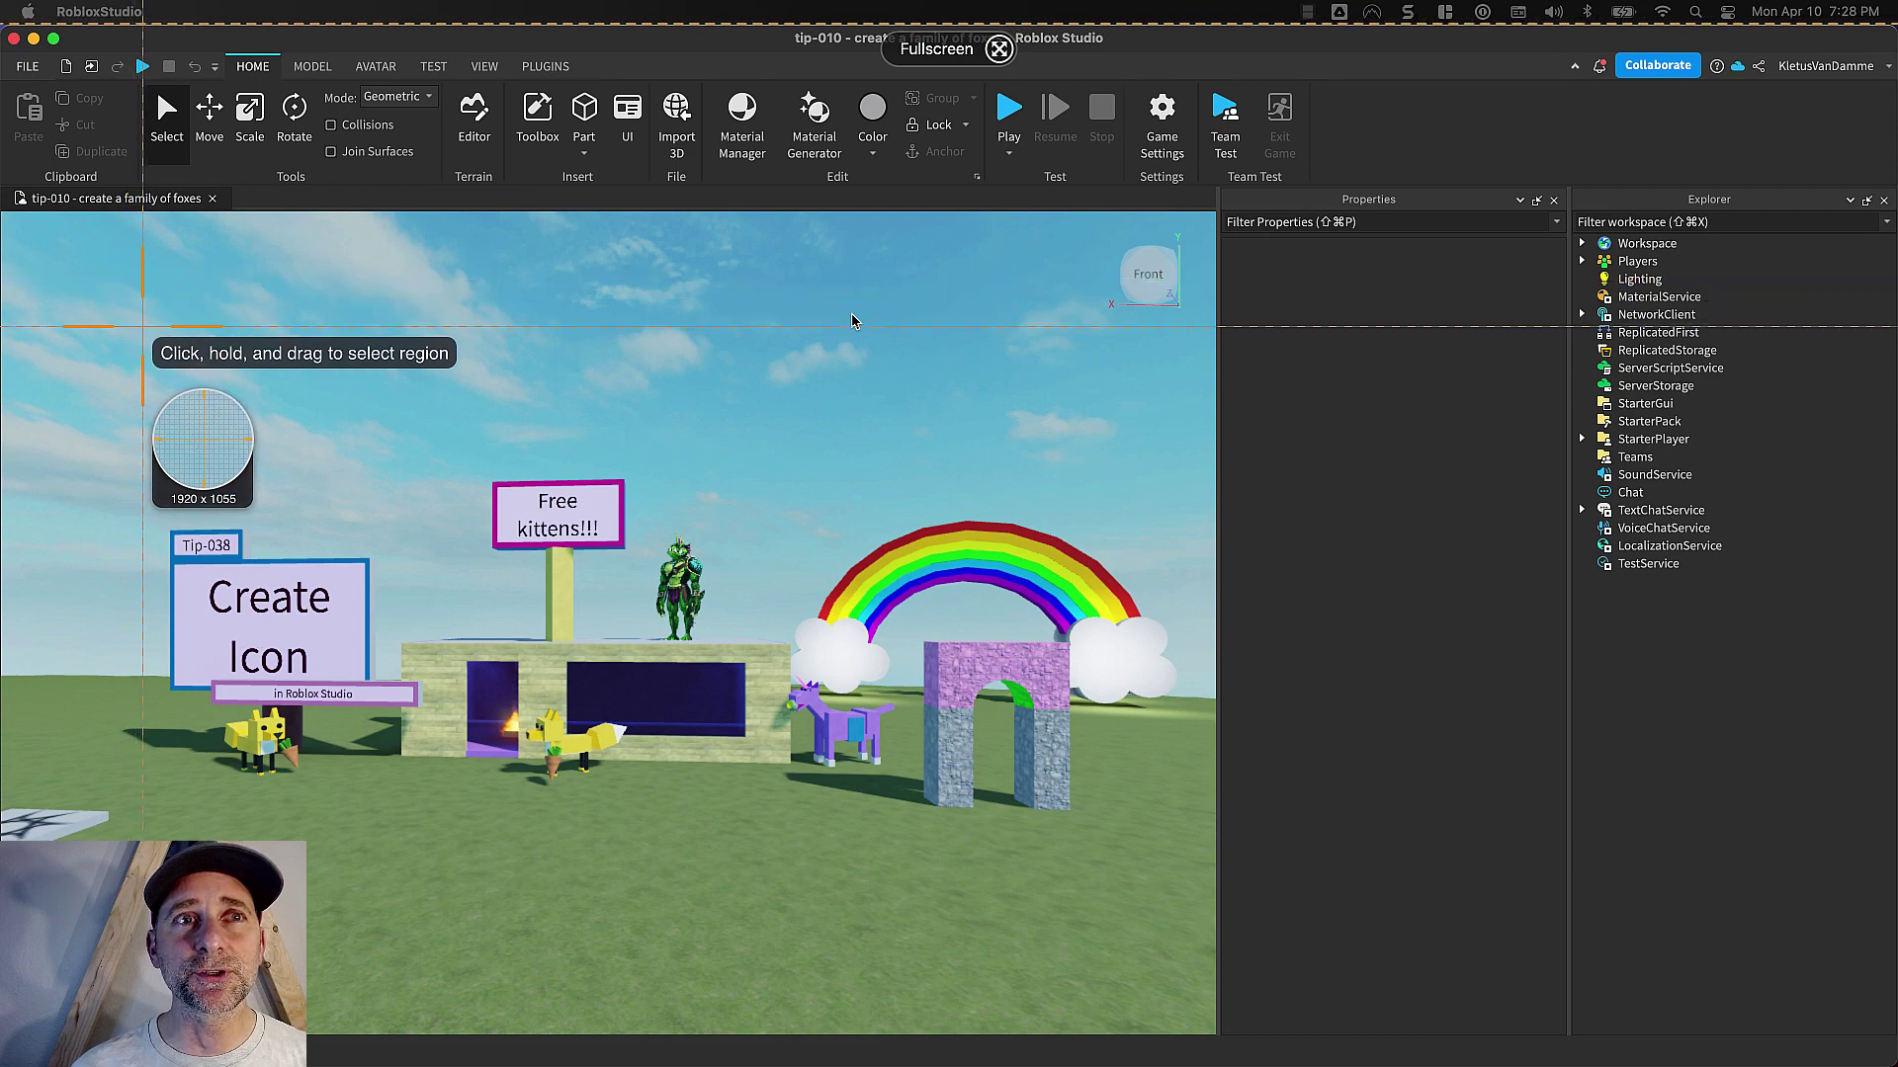
pyautogui.moveTo(144, 326); pyautogui.dragTo(1214, 989)
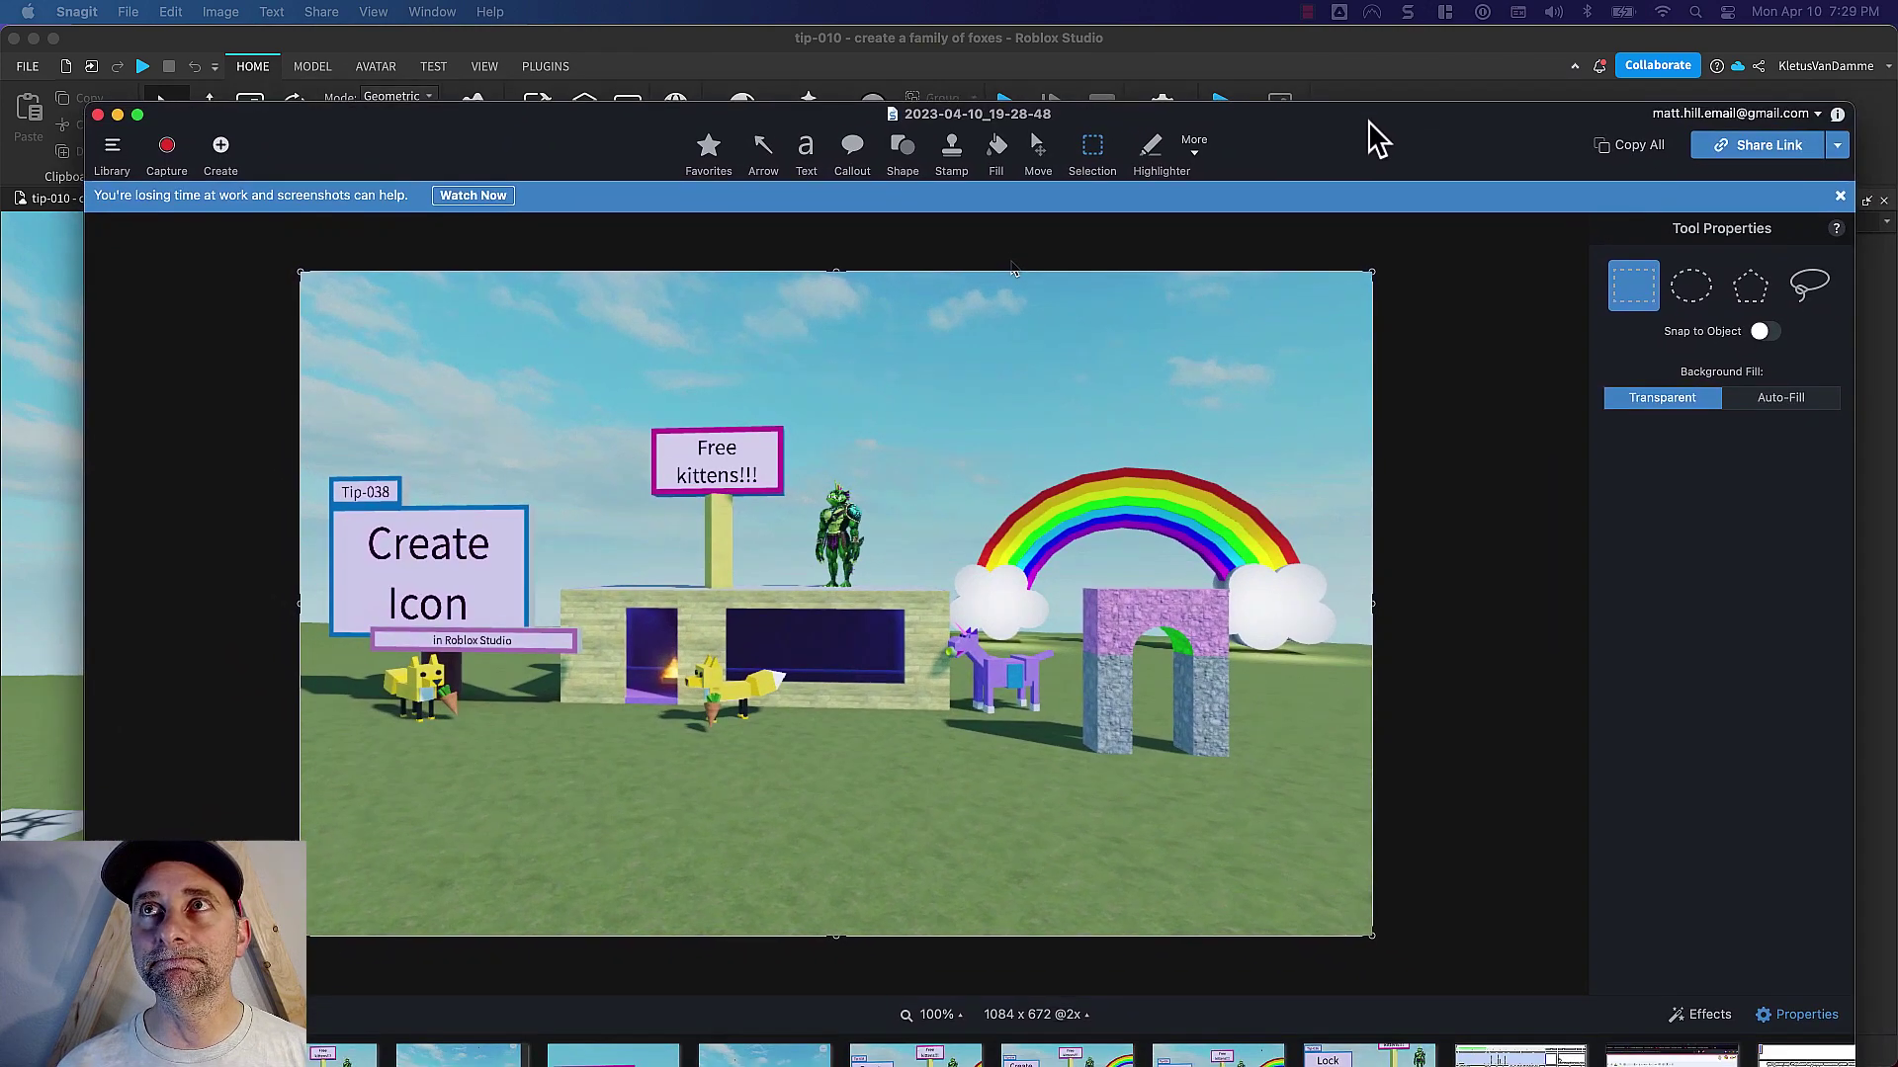
pyautogui.doubleClick(1371, 125)
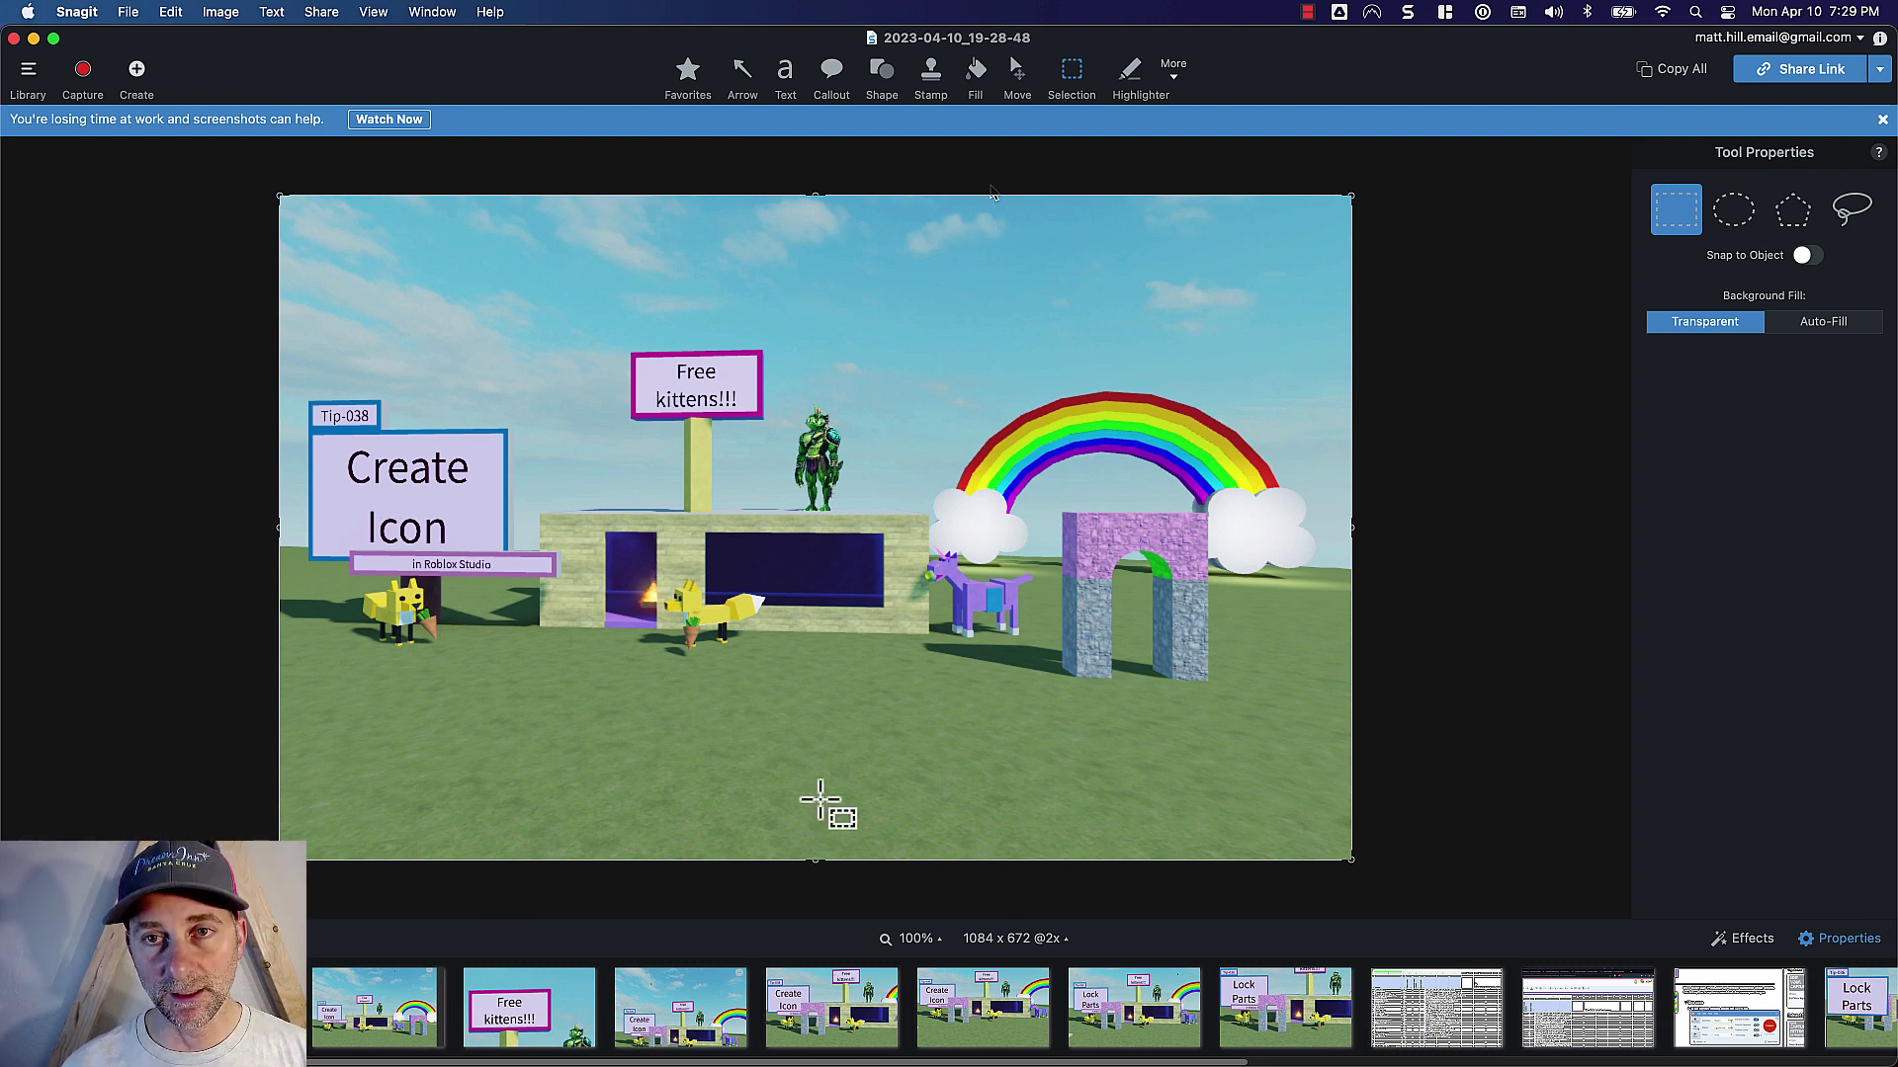
# - Copy the whole capture and start a new image with a canvas of 1920 x 1080 pixels
pyautogui.press('super+a')
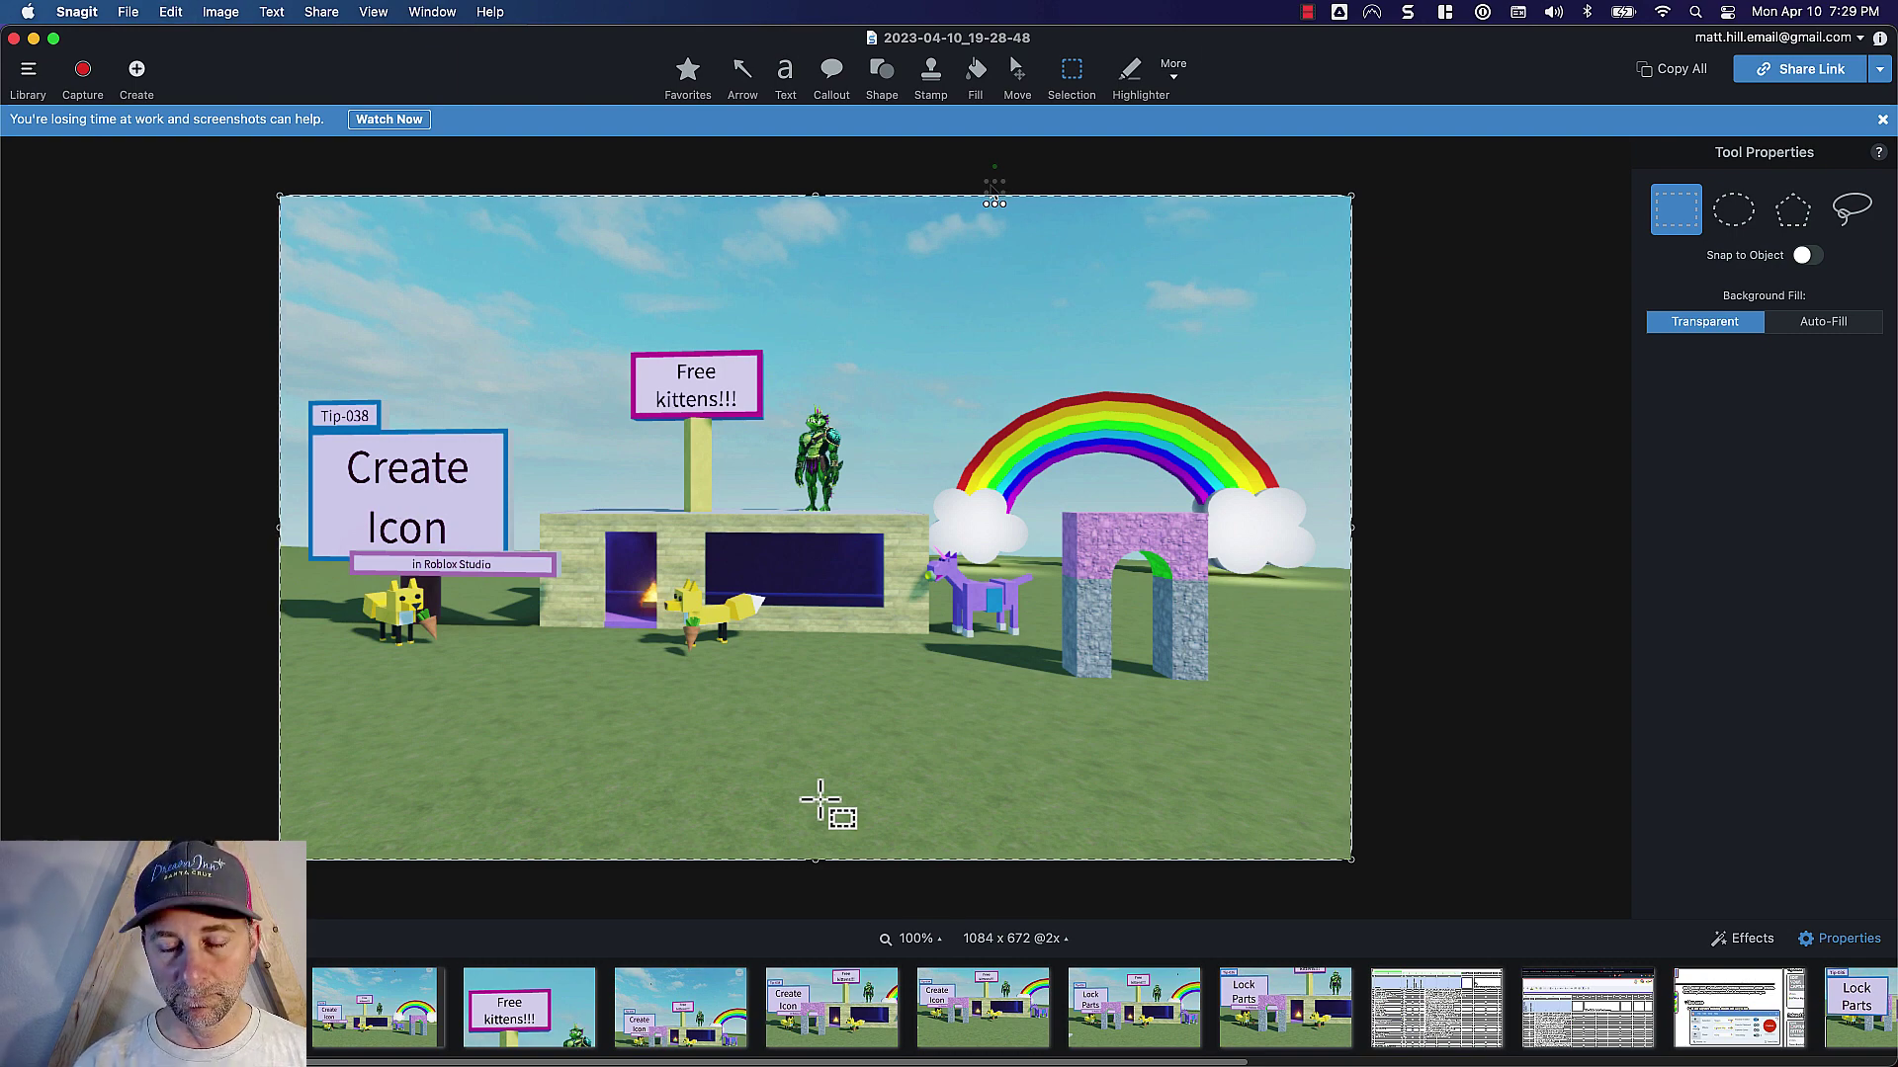
pyautogui.press('super+n')
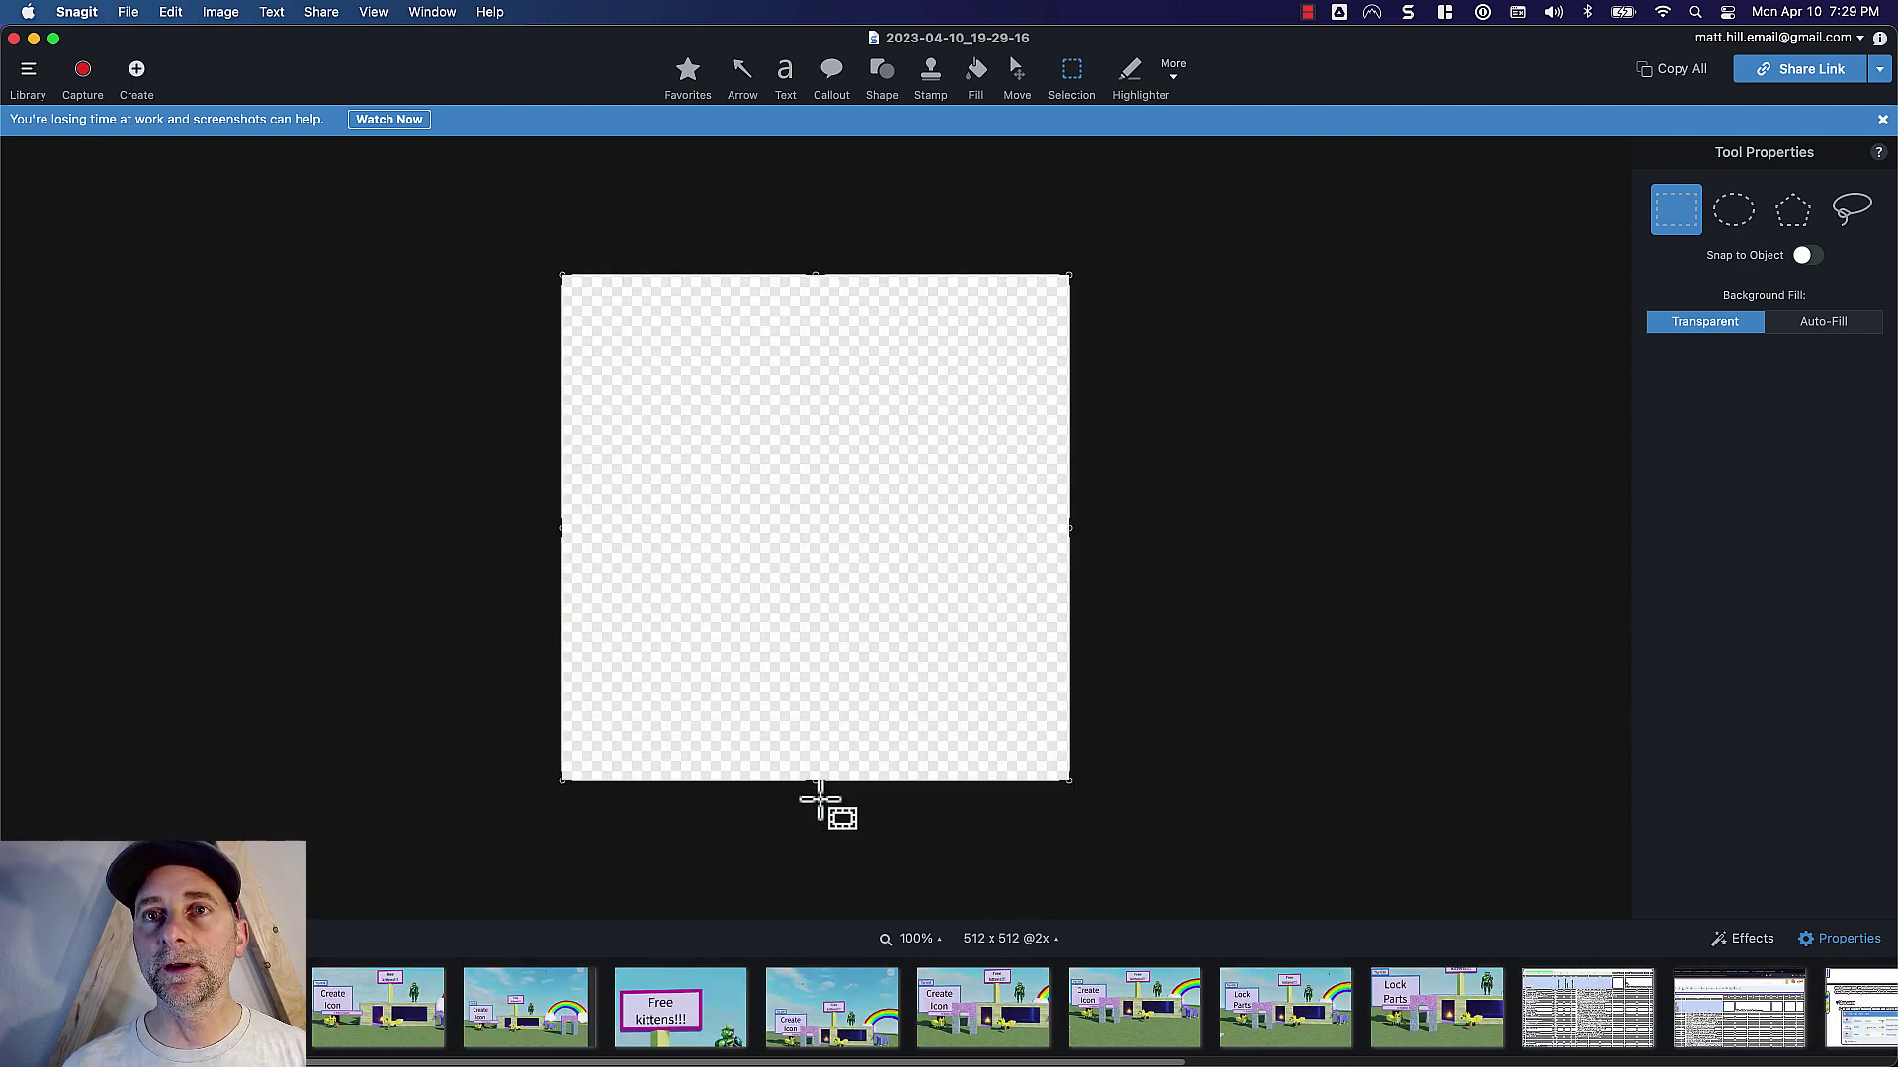
pyautogui.click(1053, 939)
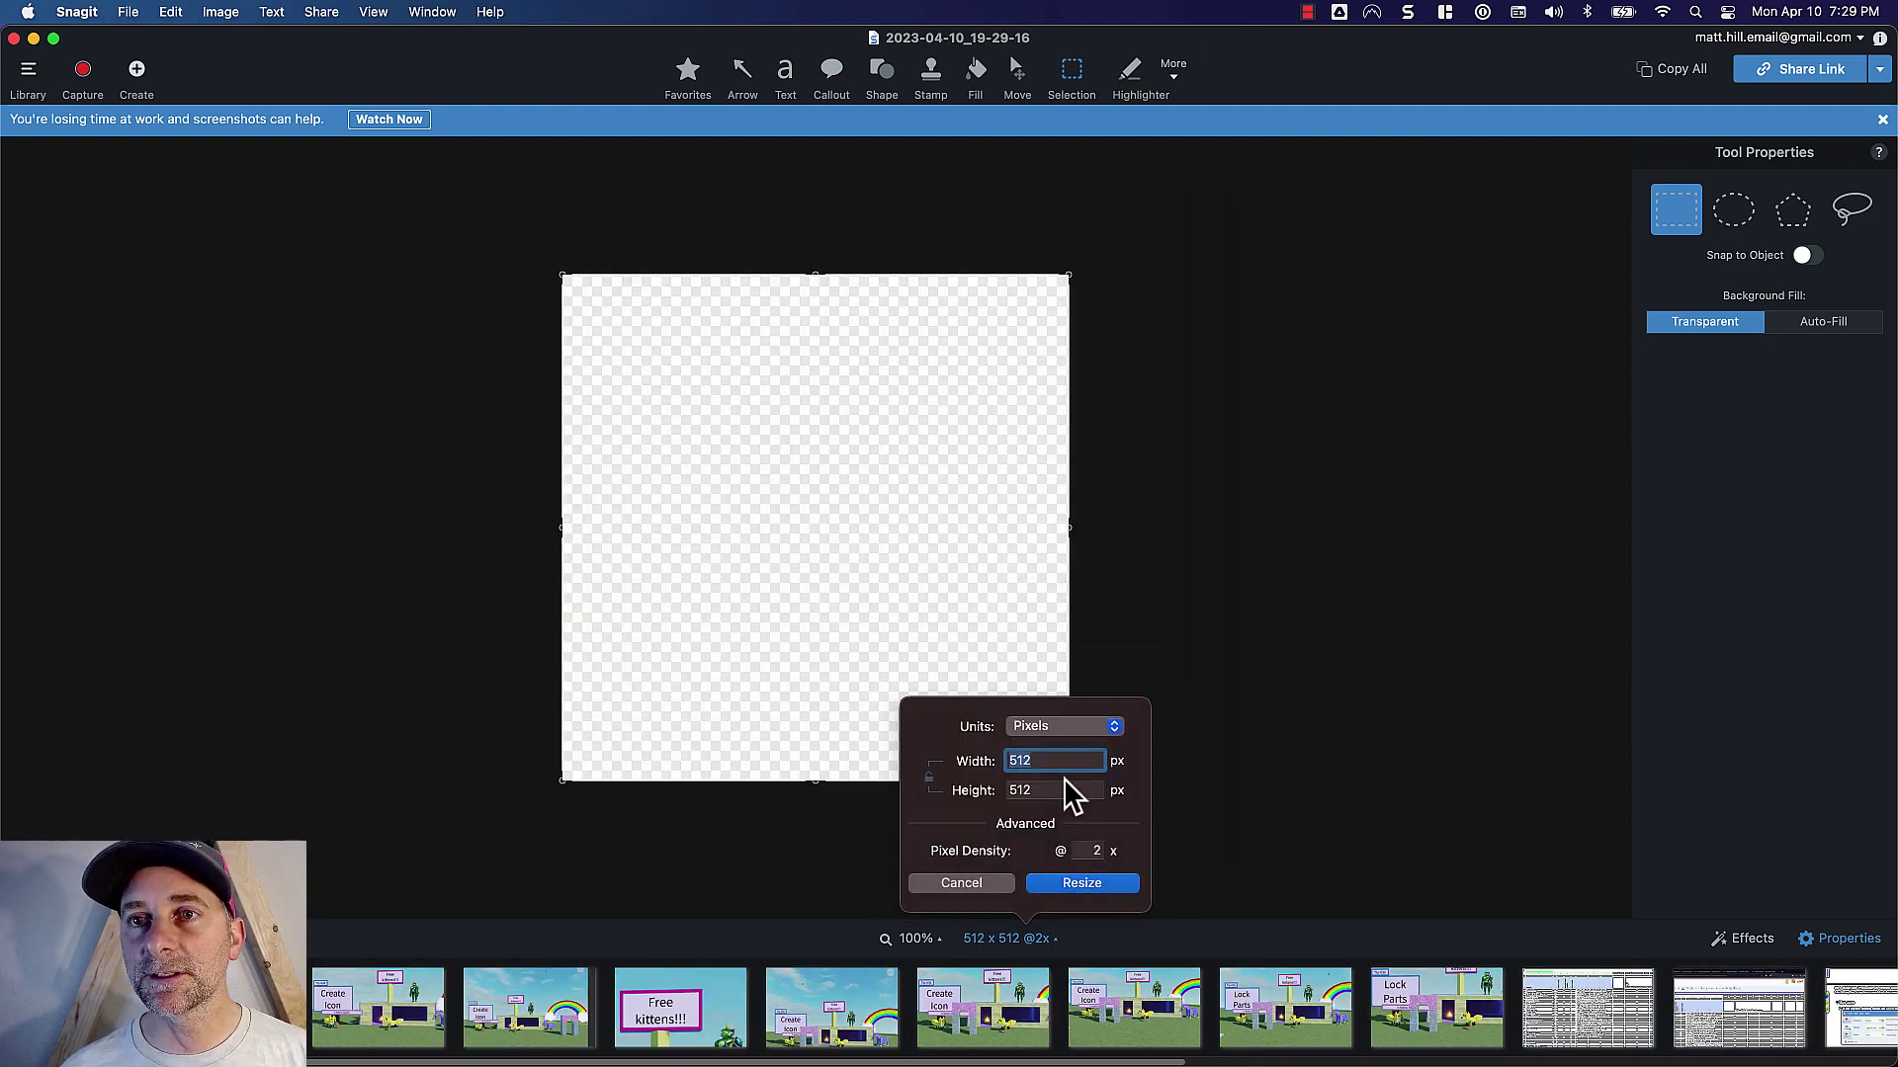
pyautogui.write('19')
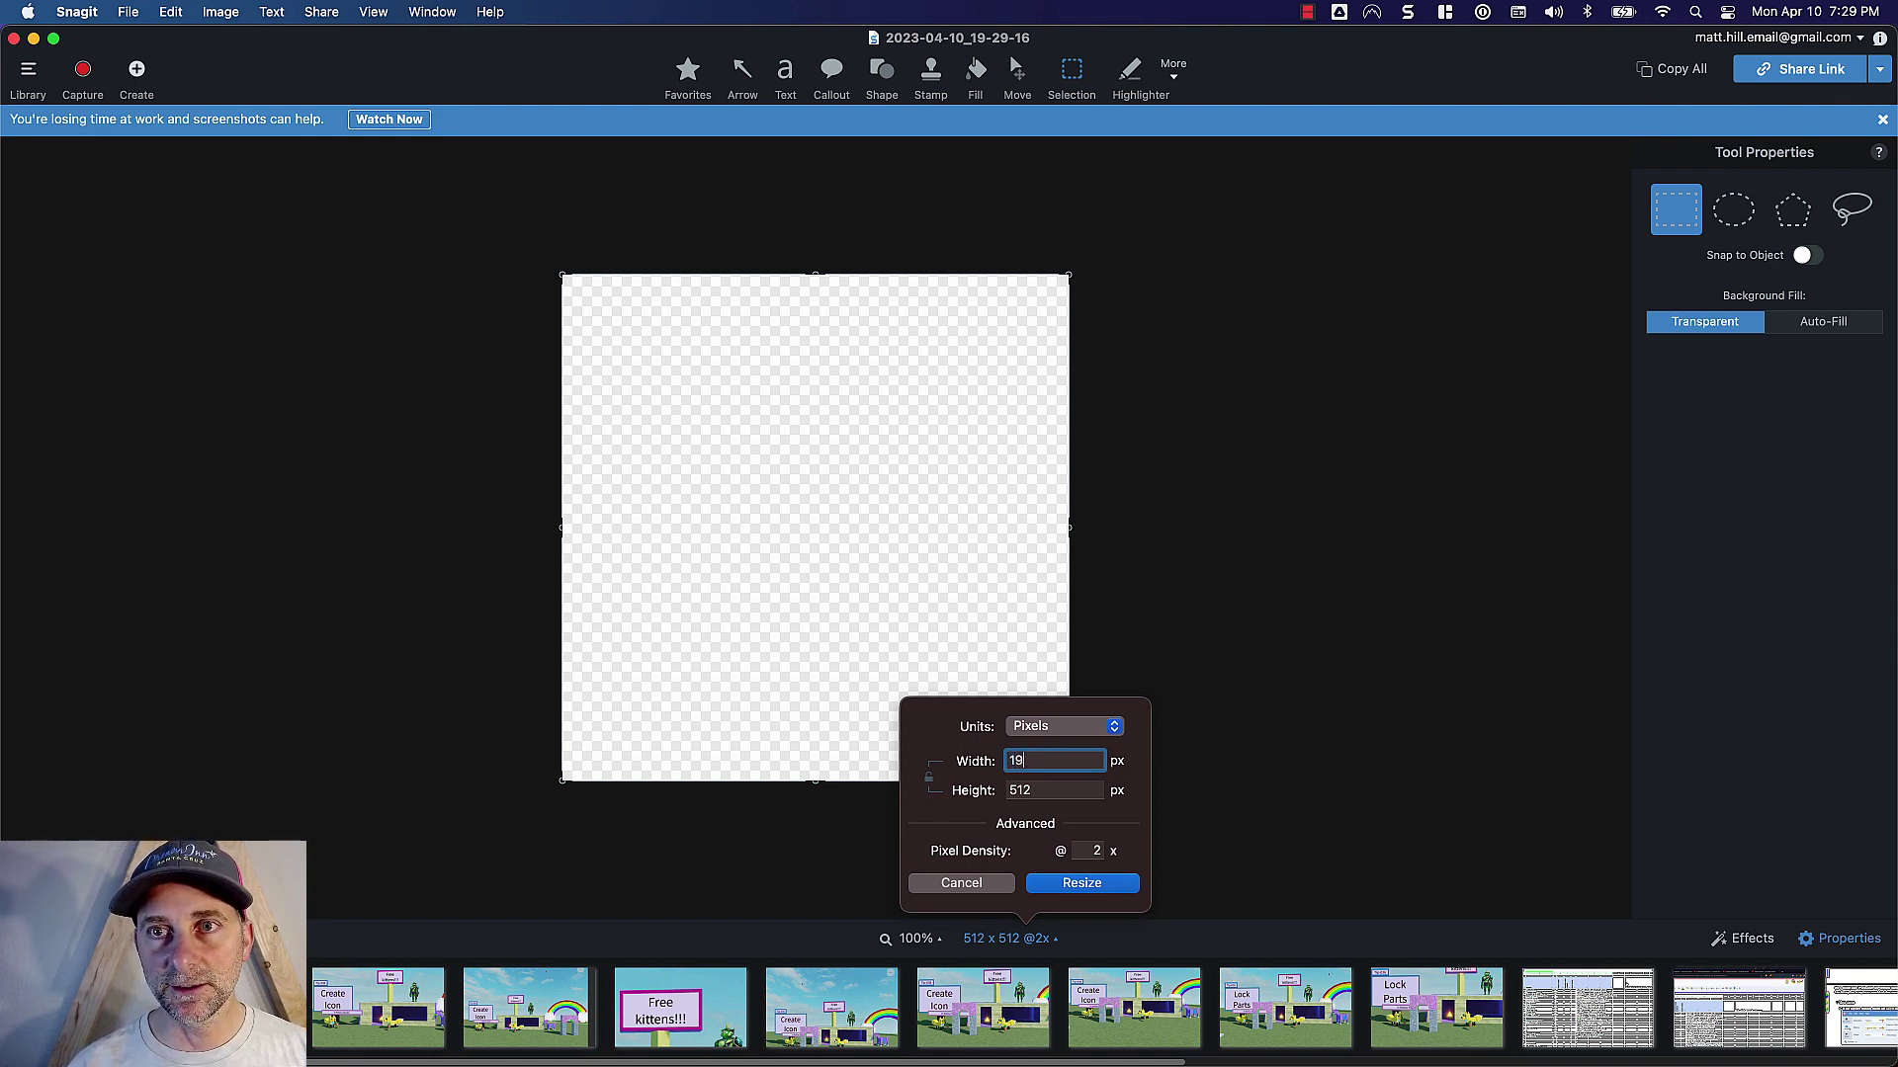
pyautogui.press('Tab')
pyautogui.write('1')
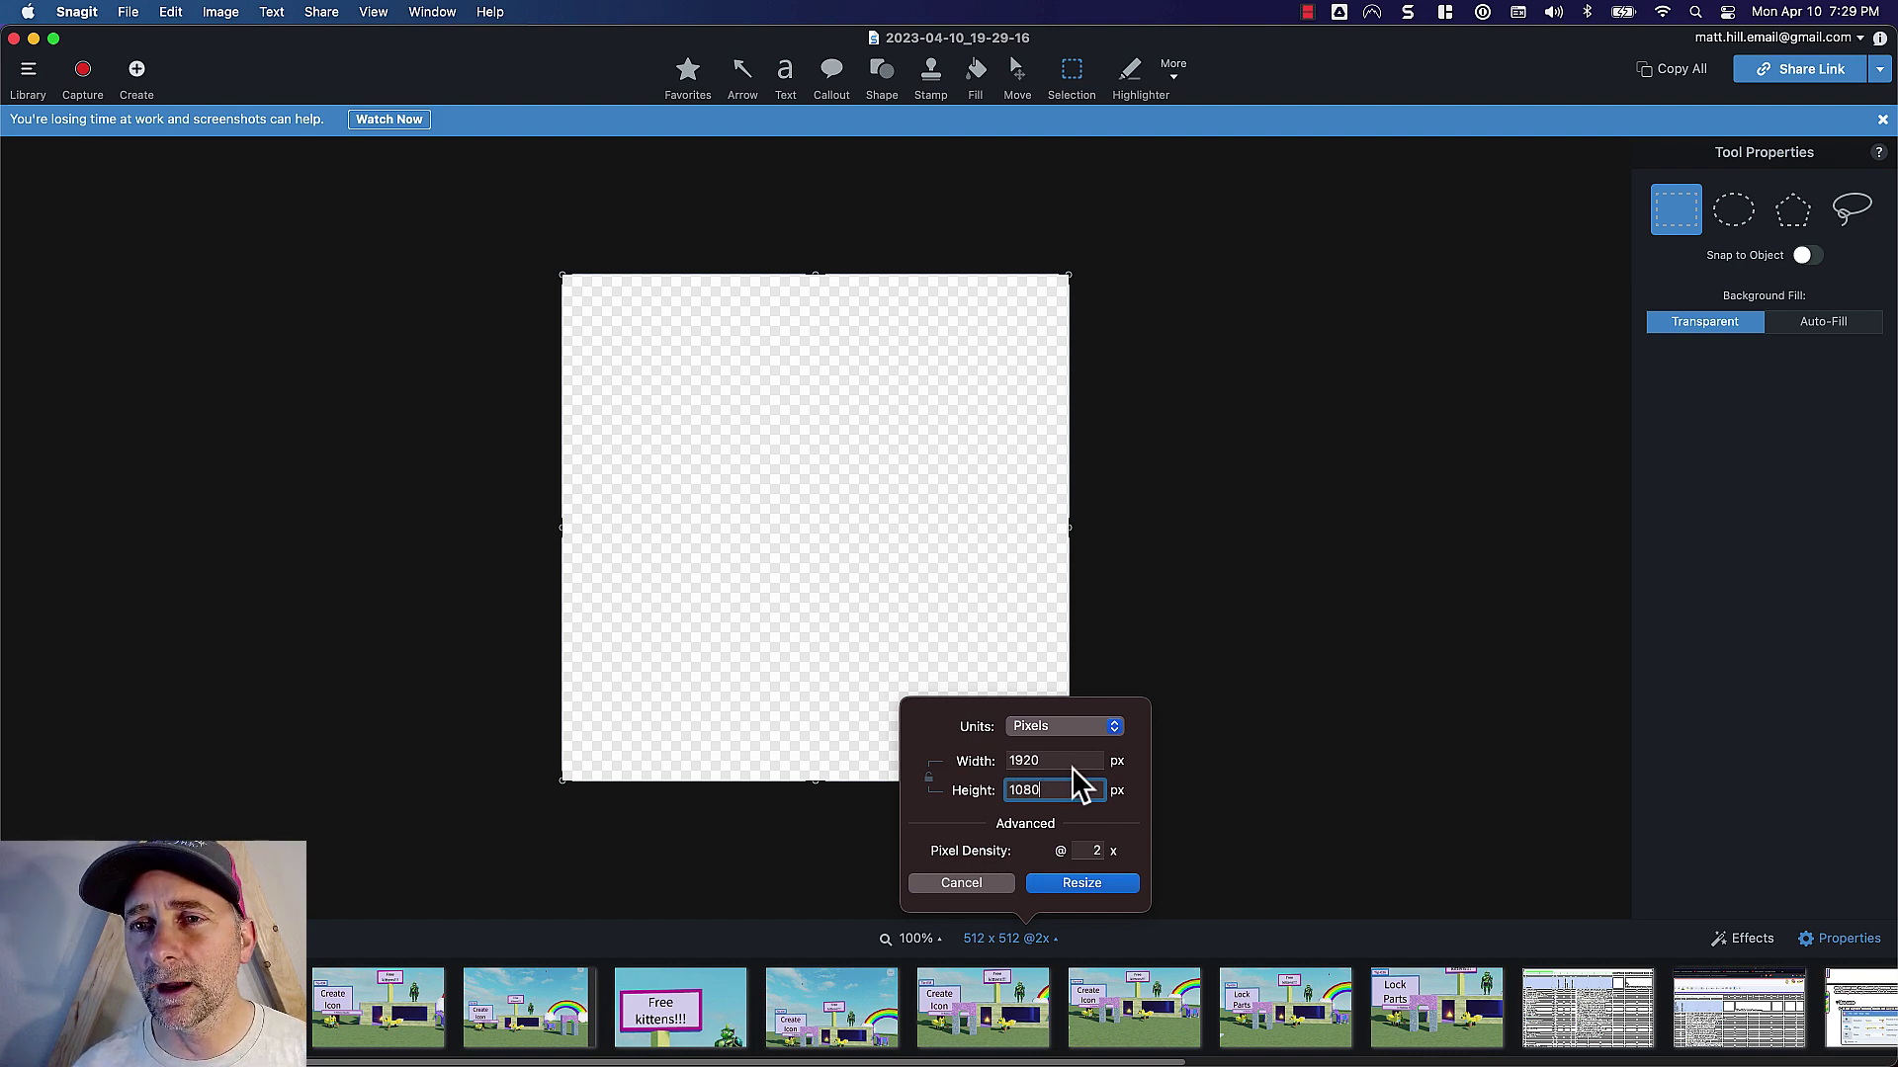
pyautogui.click(1084, 883)
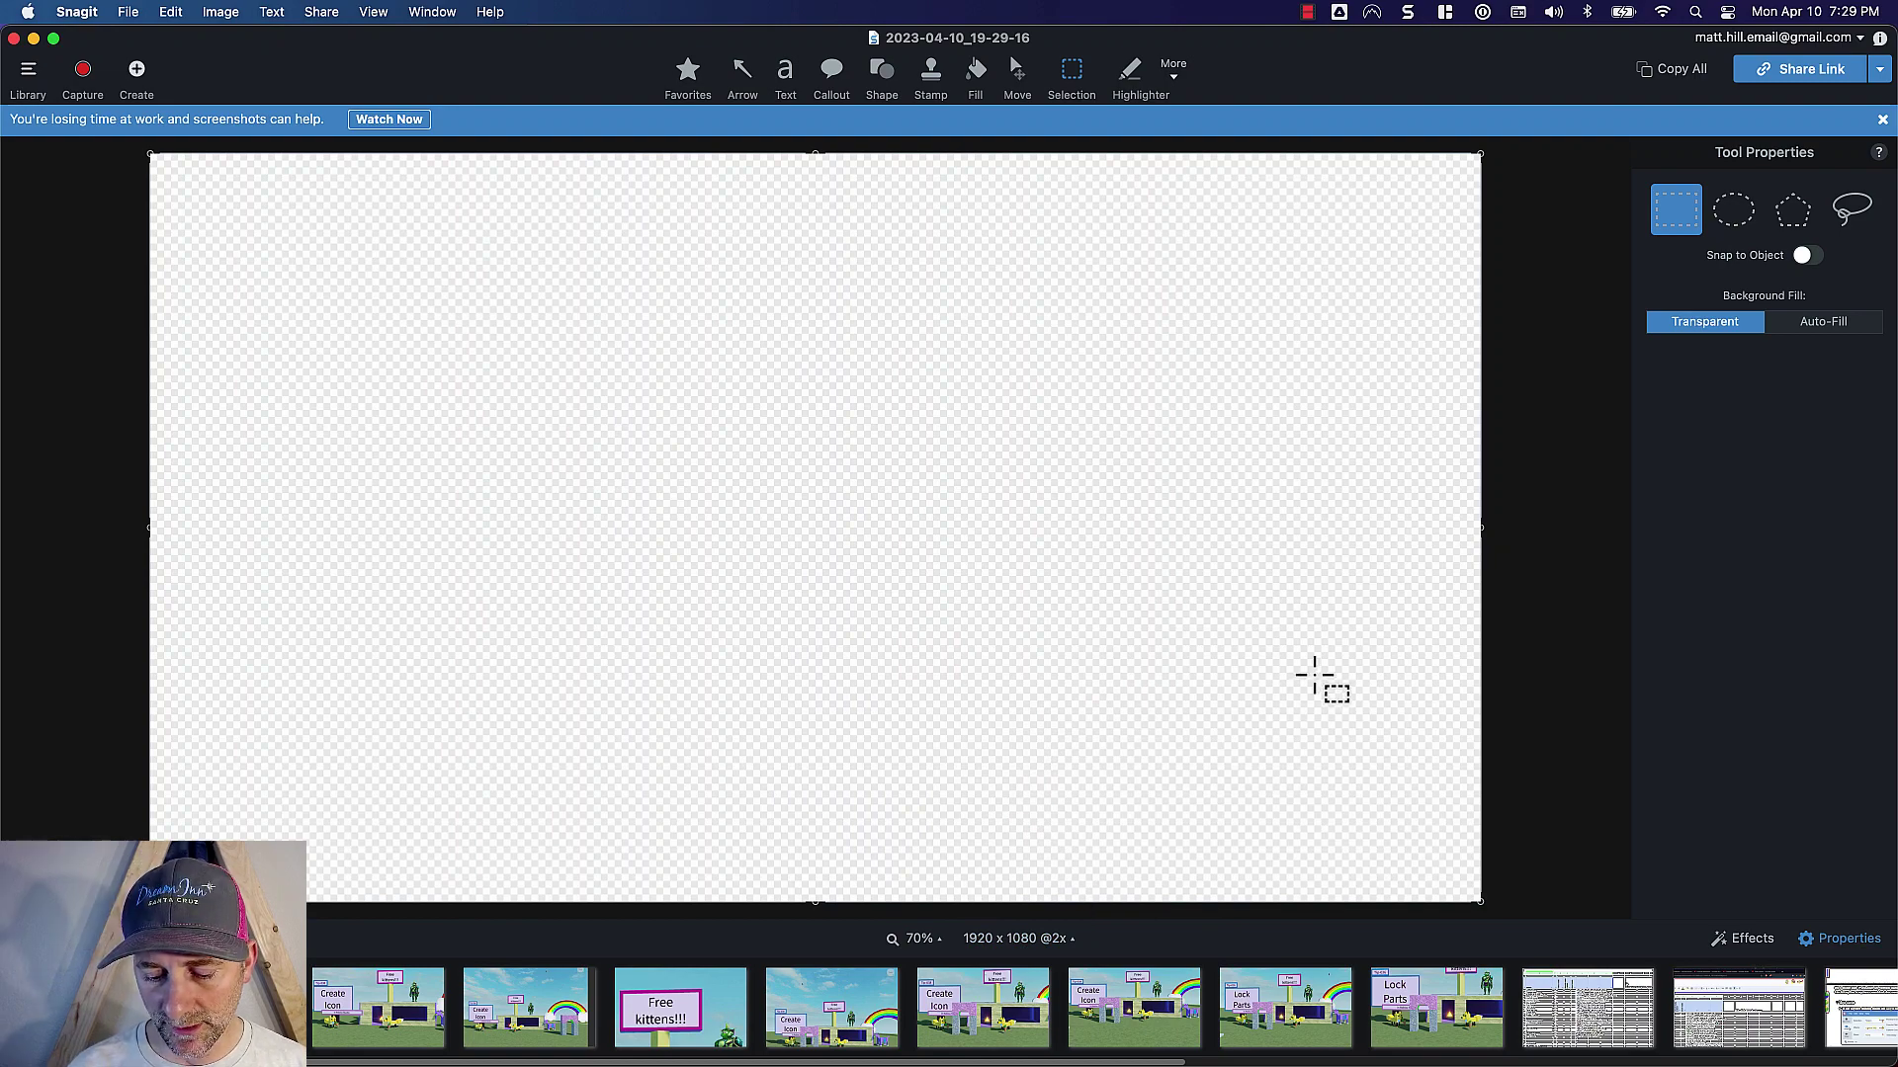
# - Paste the capture, enlarge it to cover the whole canvas and position it to frame both signs, the building and the foxes
pyautogui.press('super+minus')
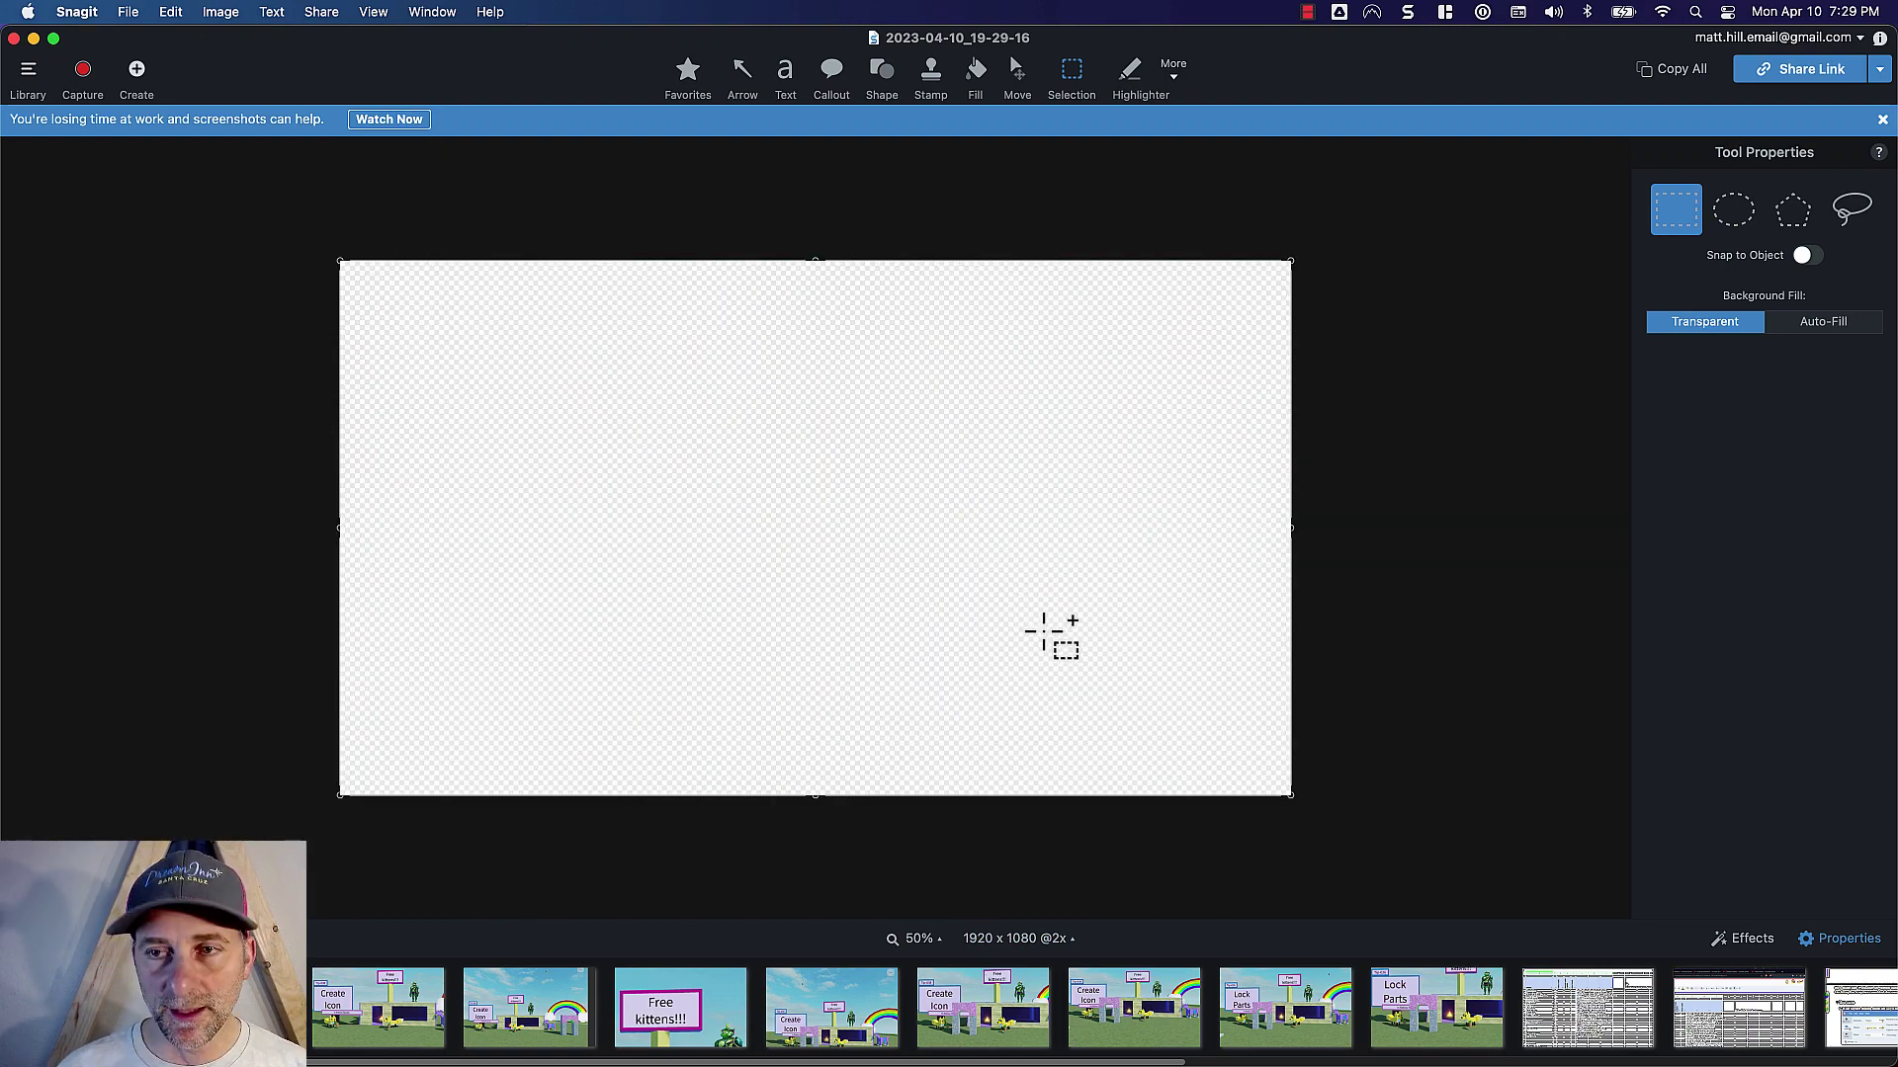
pyautogui.press('super+v')
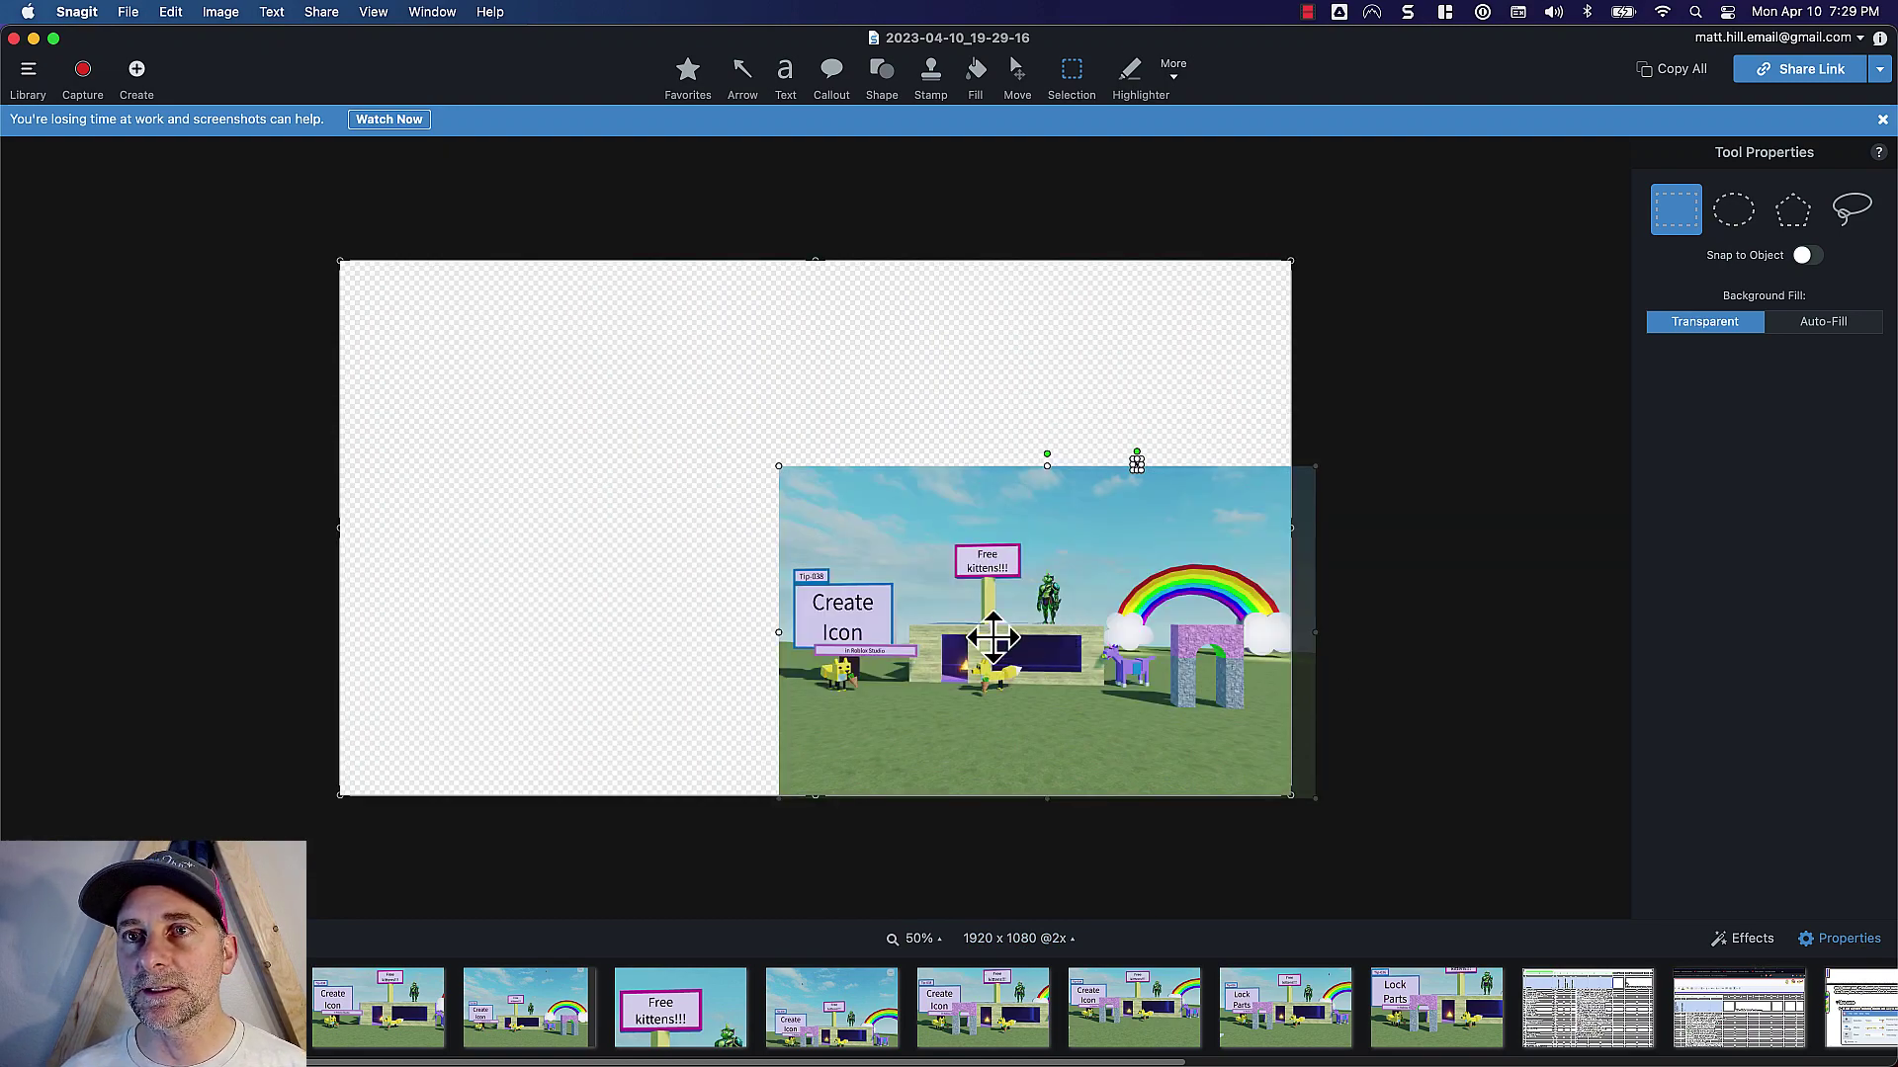
pyautogui.moveTo(977, 613); pyautogui.dragTo(494, 326)
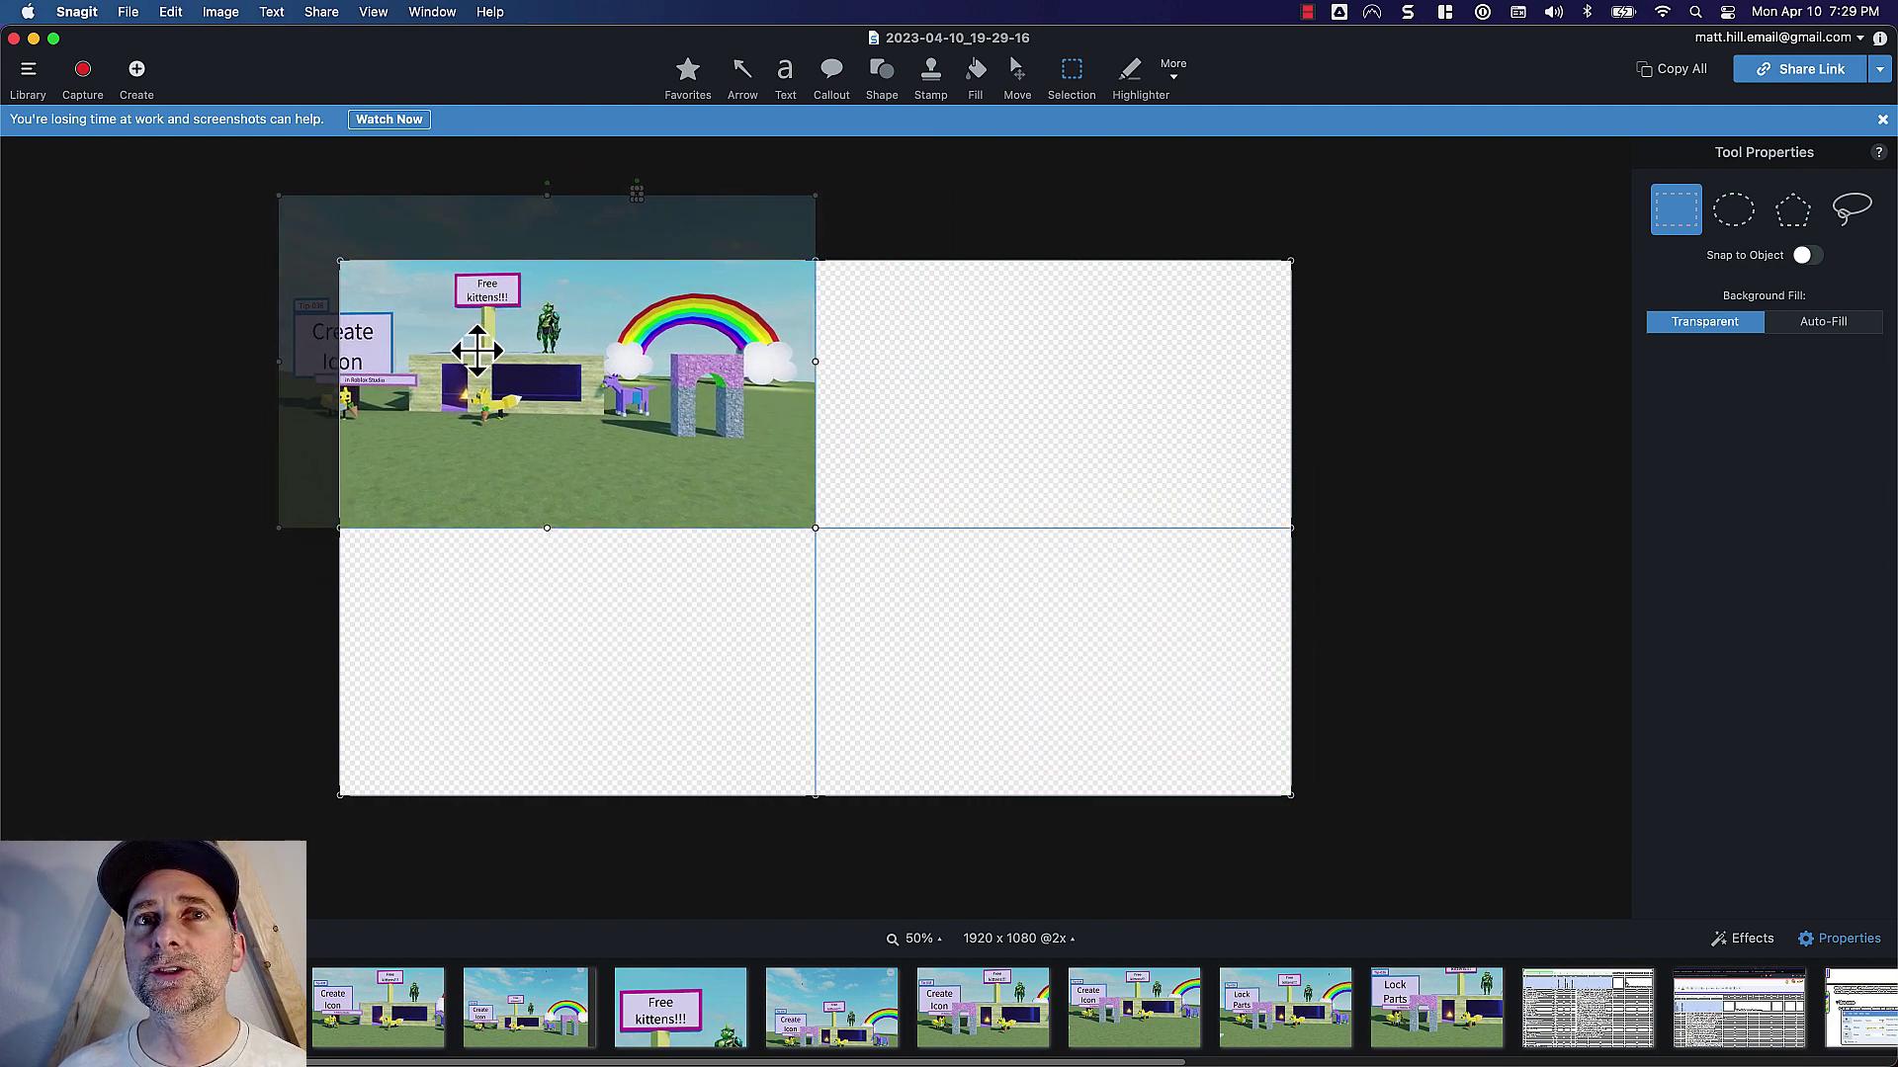
pyautogui.moveTo(808, 527); pyautogui.dragTo(1779, 1066)
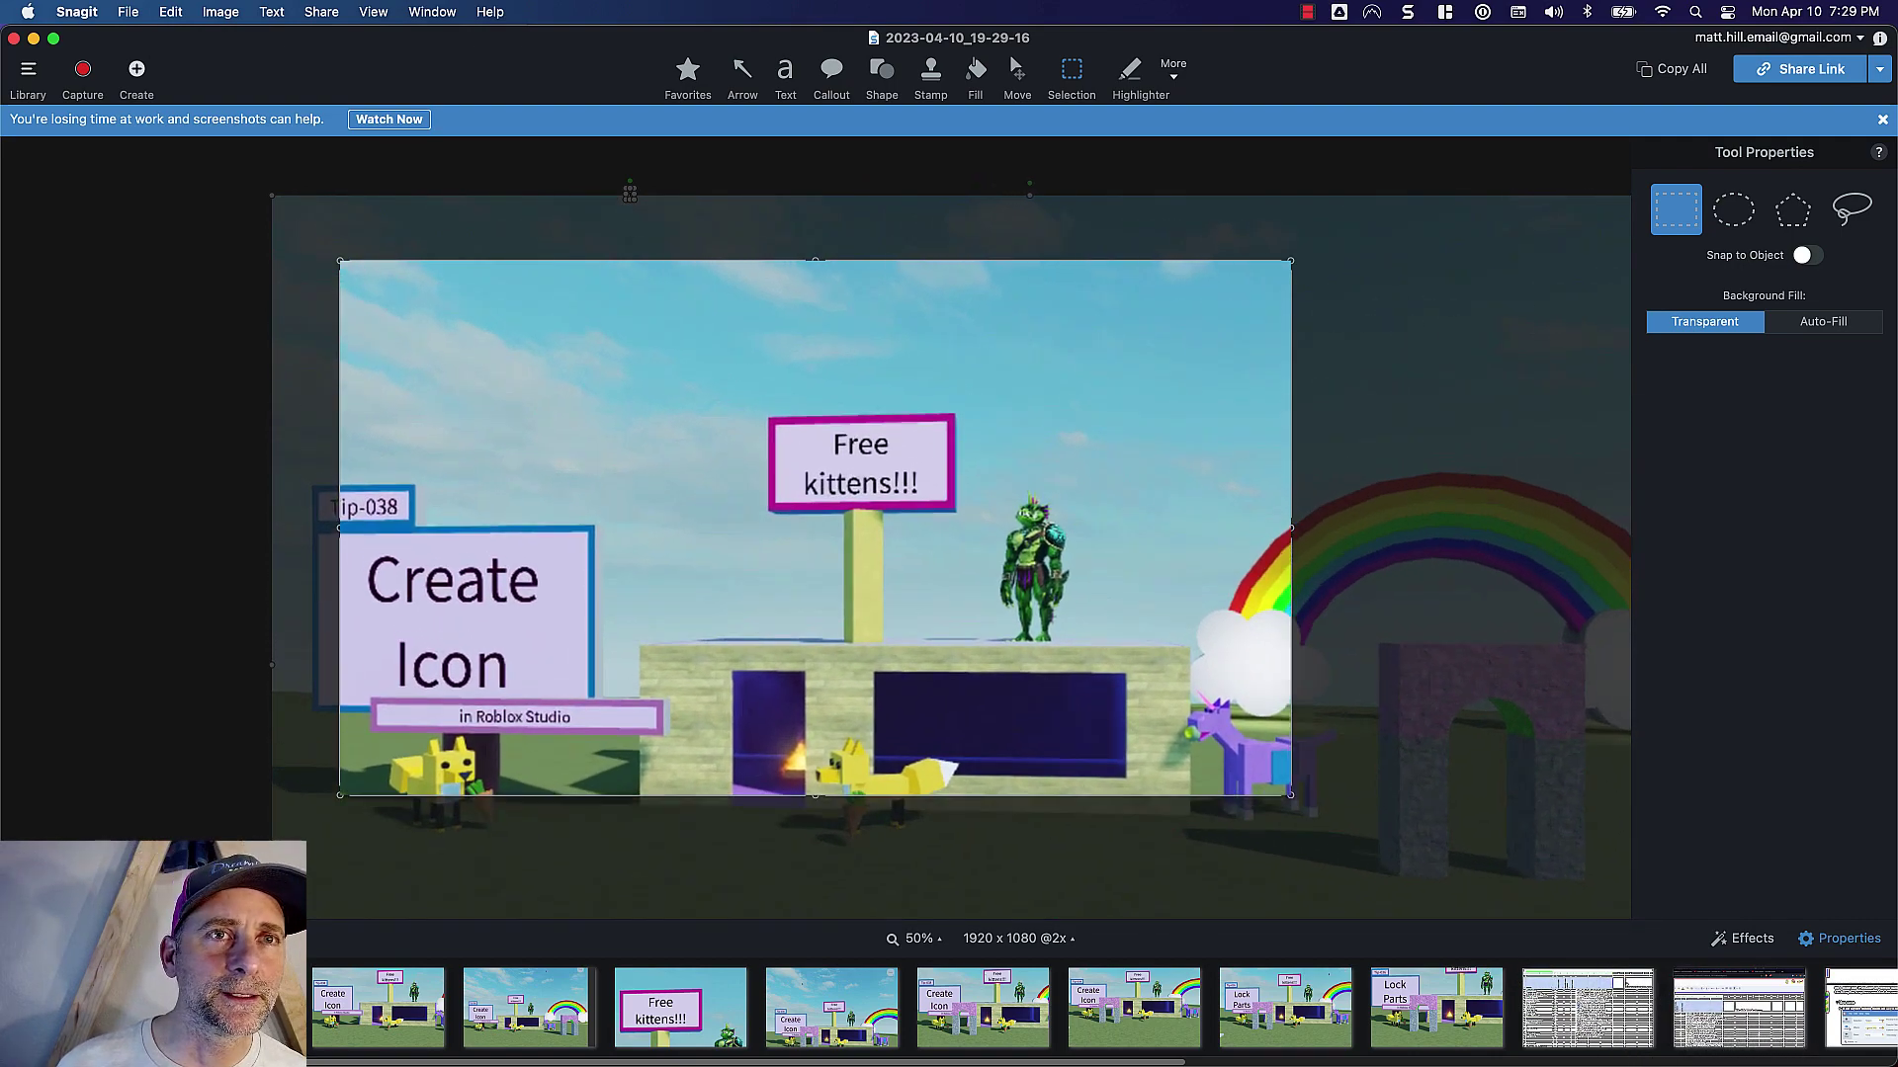
pyautogui.moveTo(1453, 728); pyautogui.dragTo(1493, 595)
# - Flatten the enlarged capture and crop it to the 1920 x 1080 canvas
pyautogui.rightClick(1076, 668)
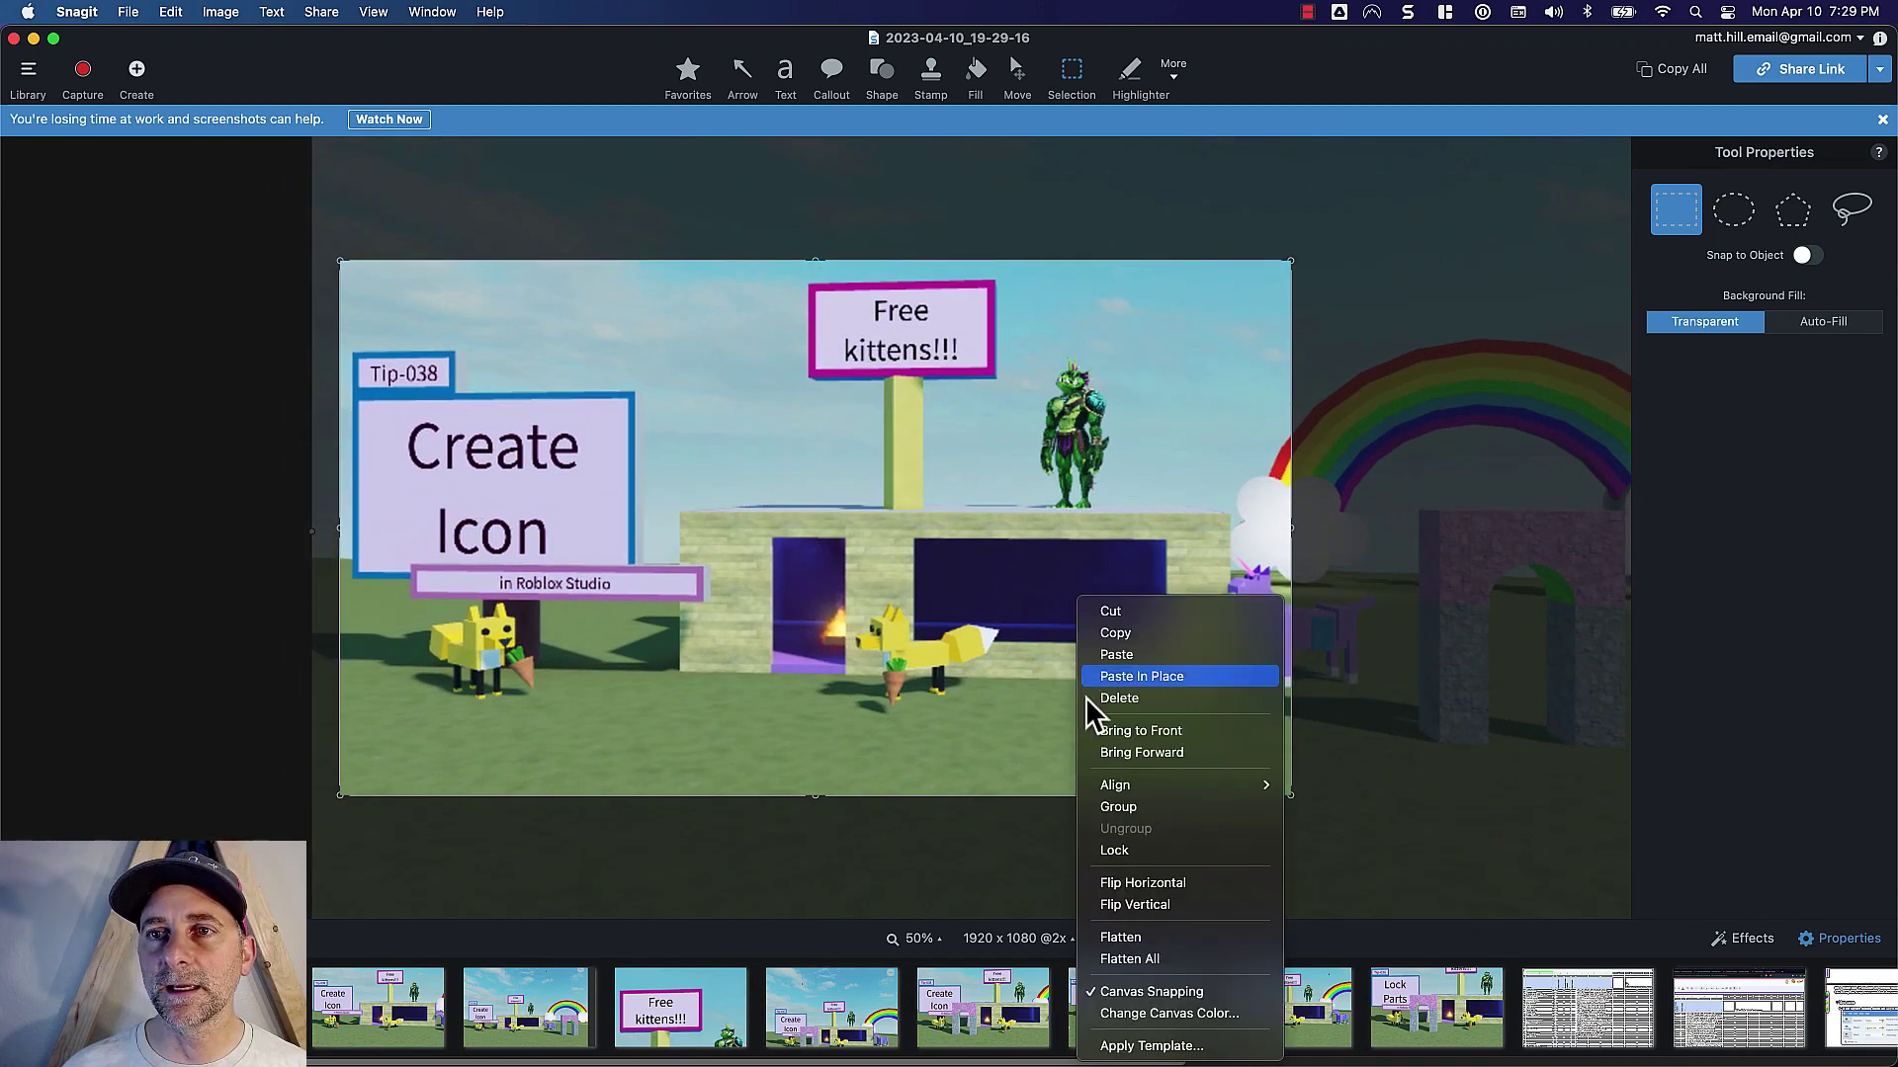
pyautogui.click(1172, 947)
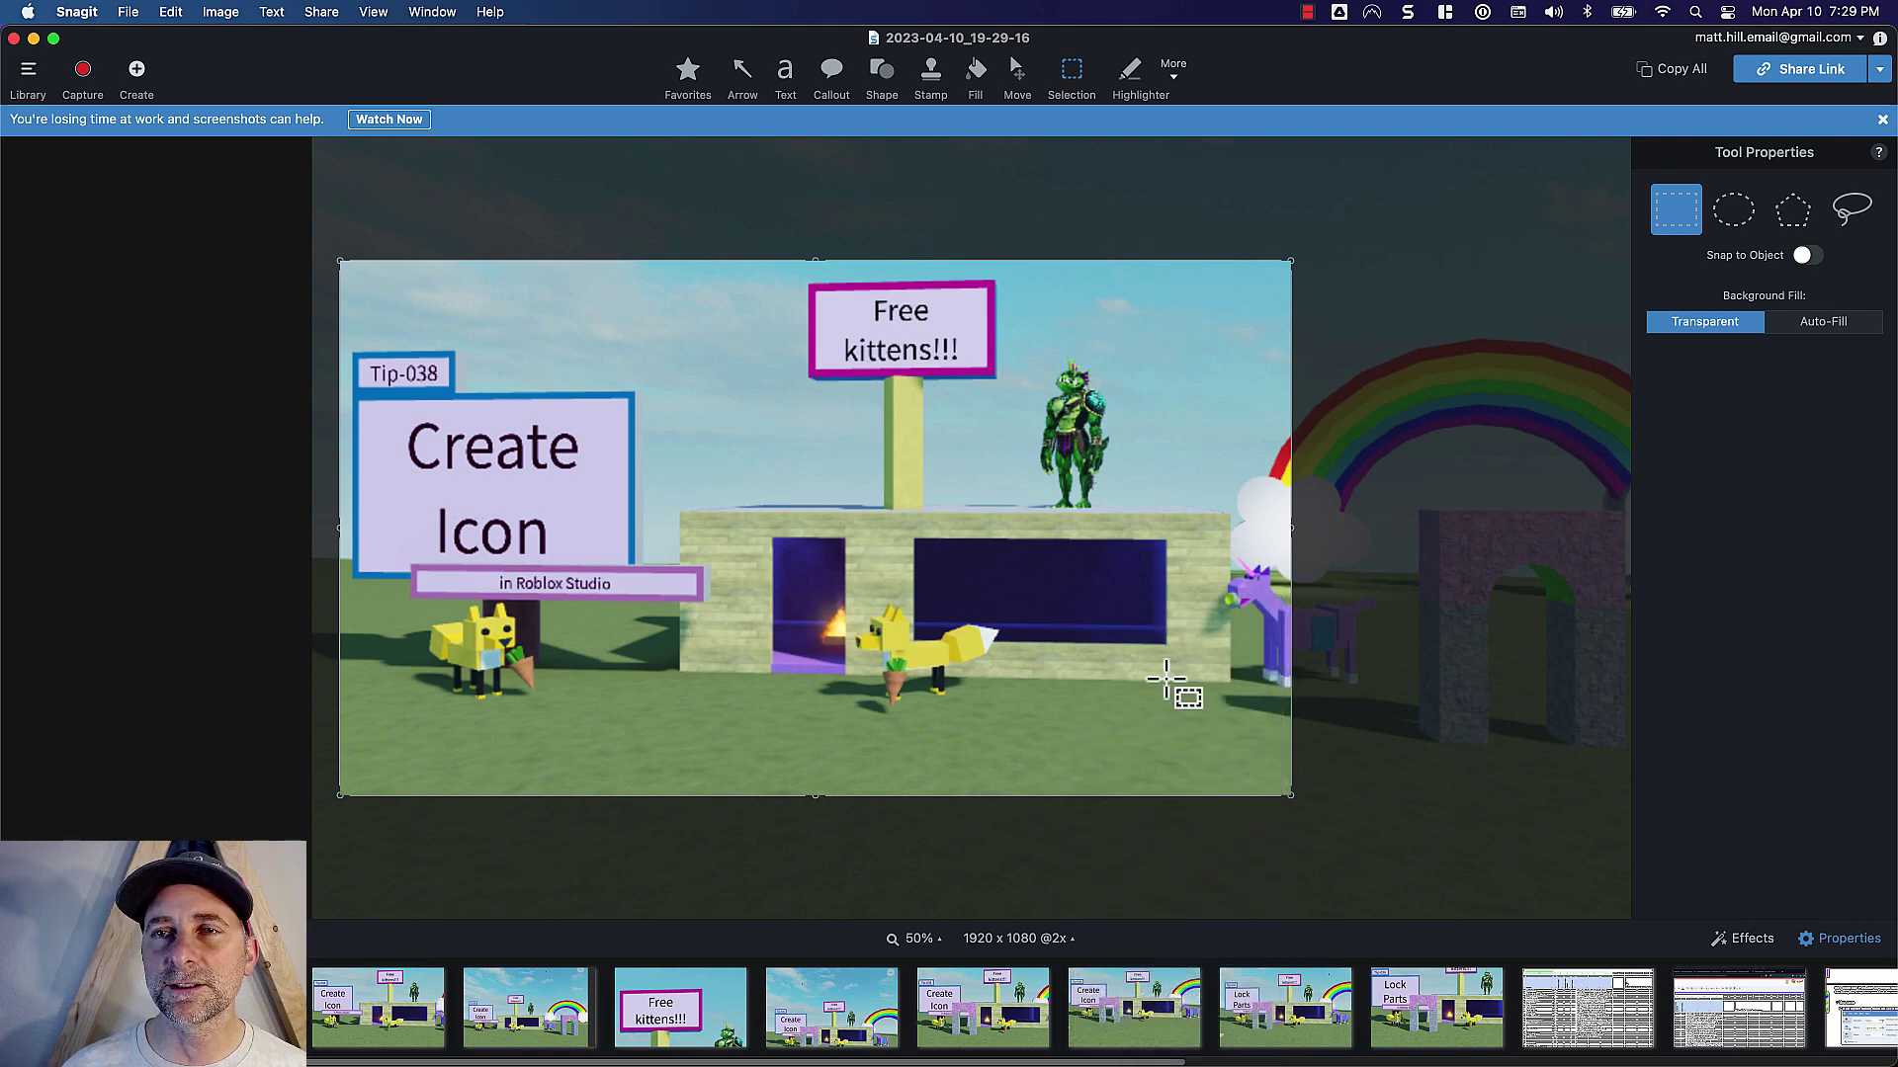
pyautogui.rightClick(1131, 566)
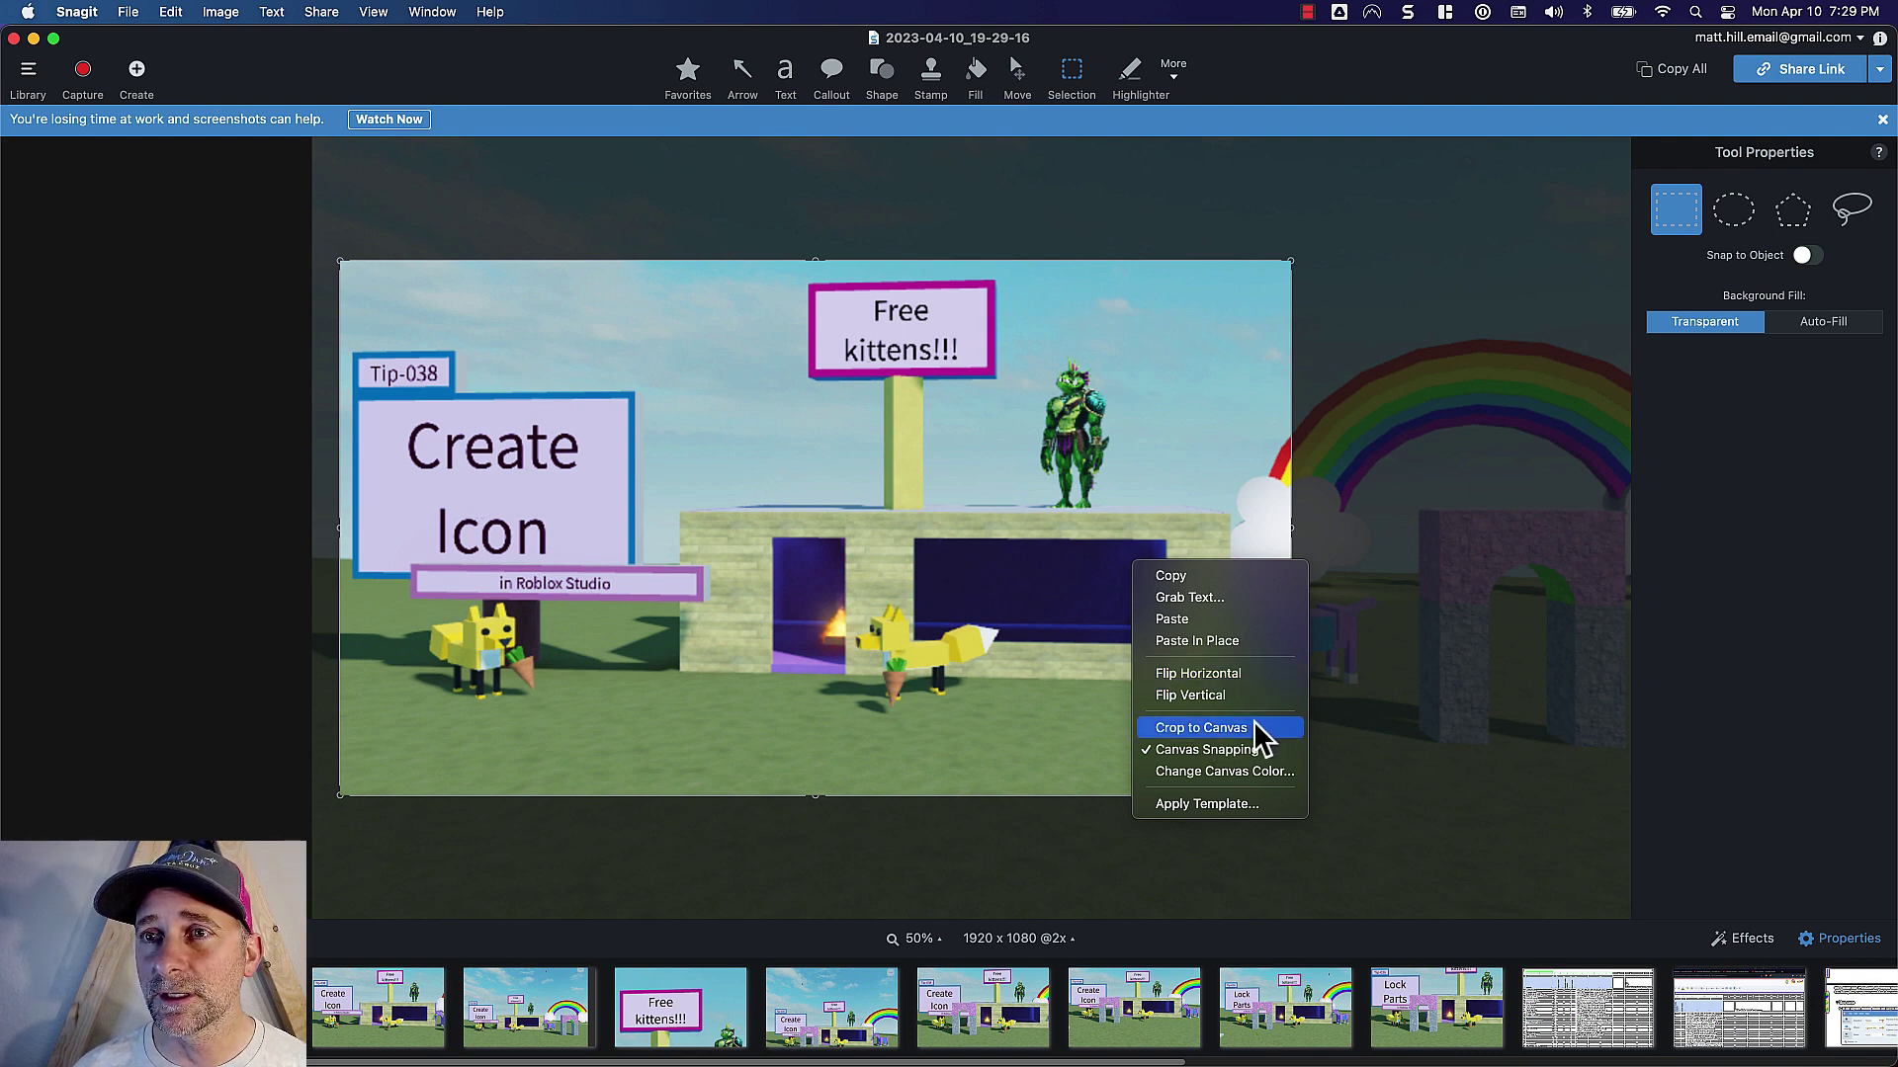
pyautogui.click(1235, 727)
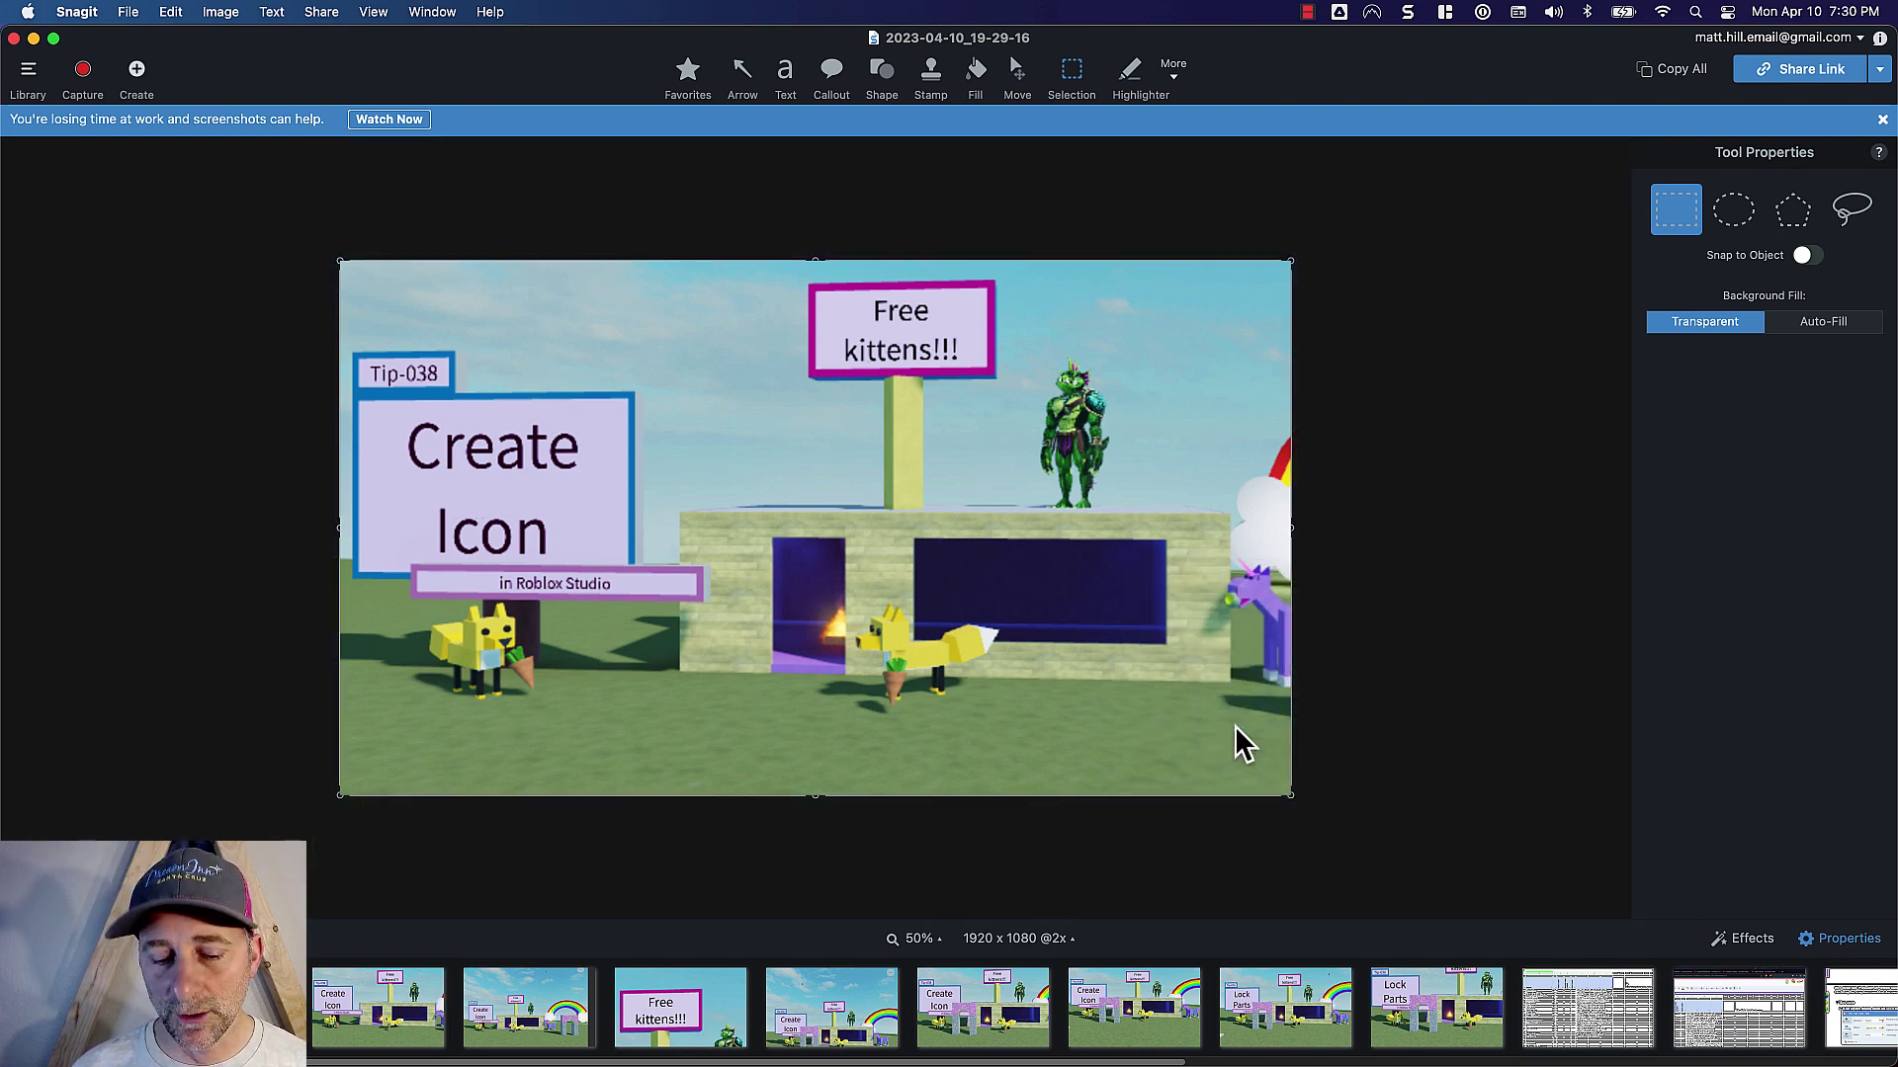
# - Save the image as a JPEG in the thumbnails folder with the tag 001-ss-001
pyautogui.press('super+s')
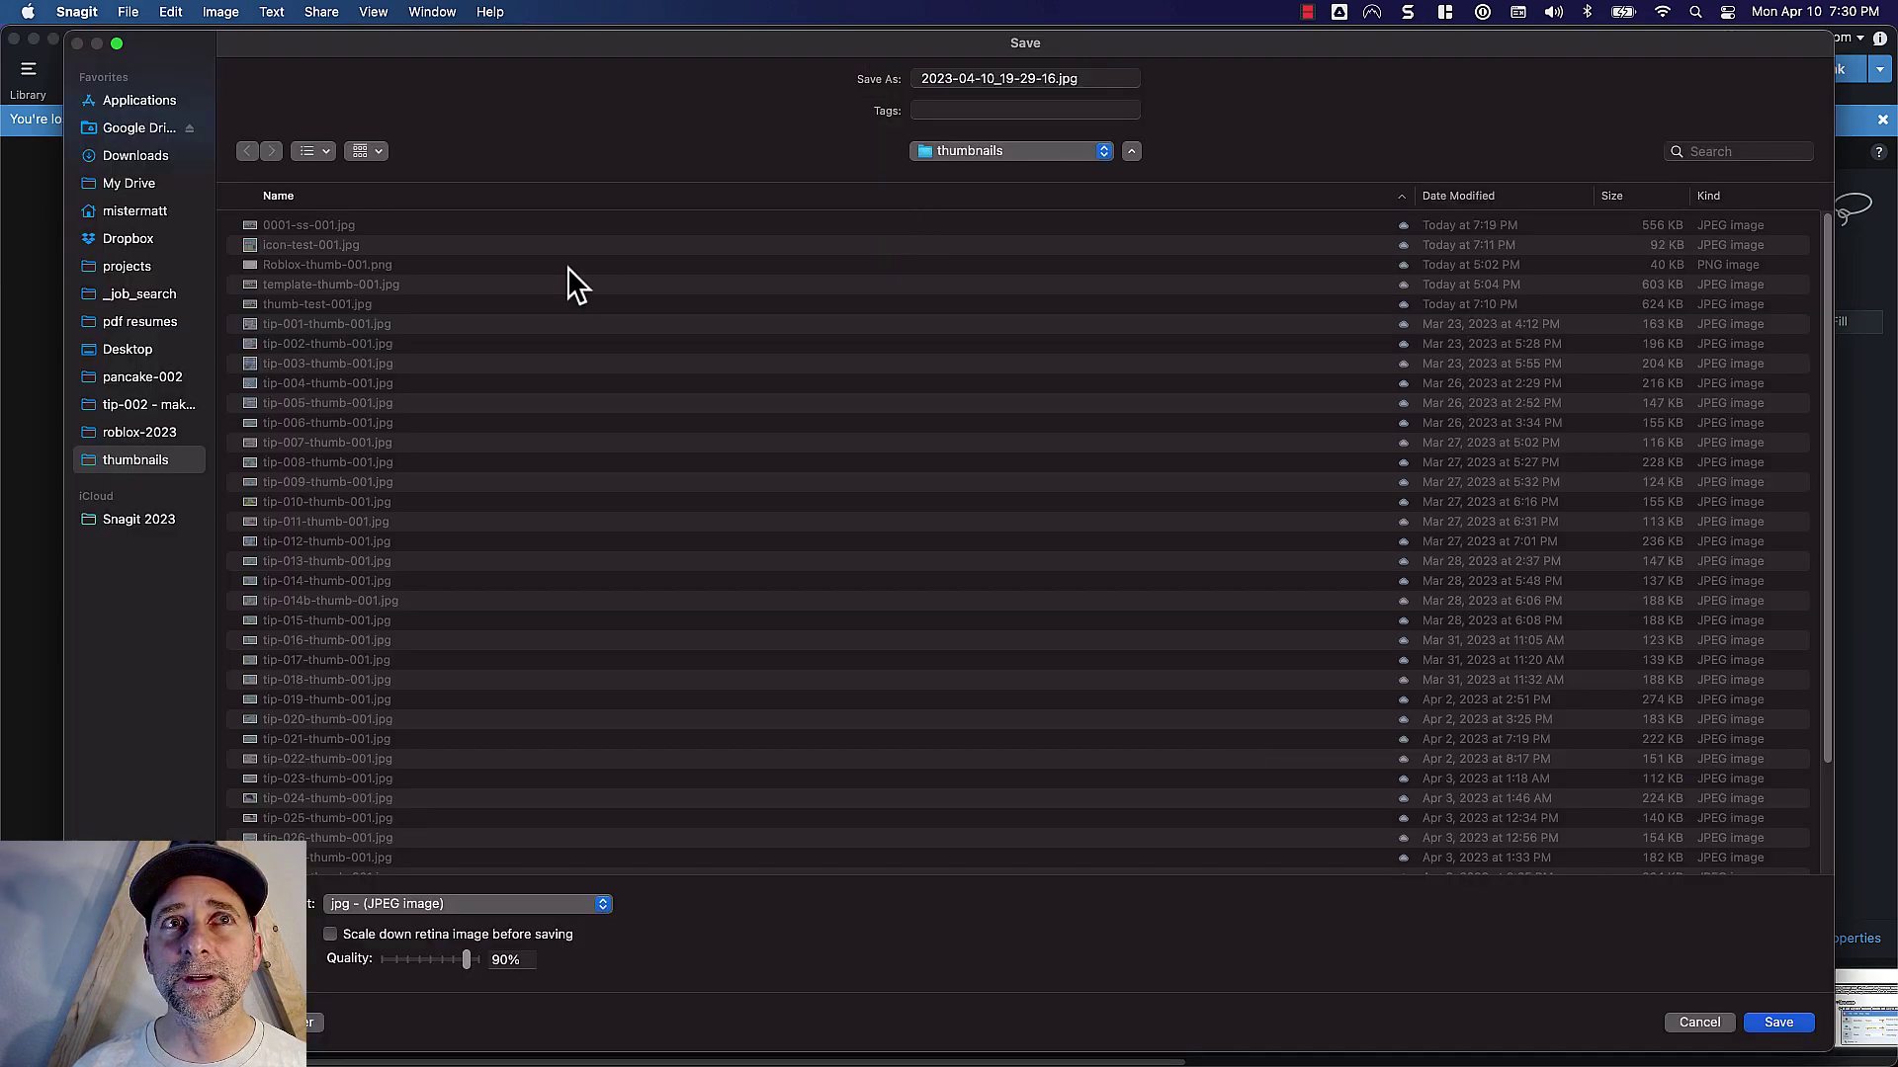
pyautogui.click(980, 110)
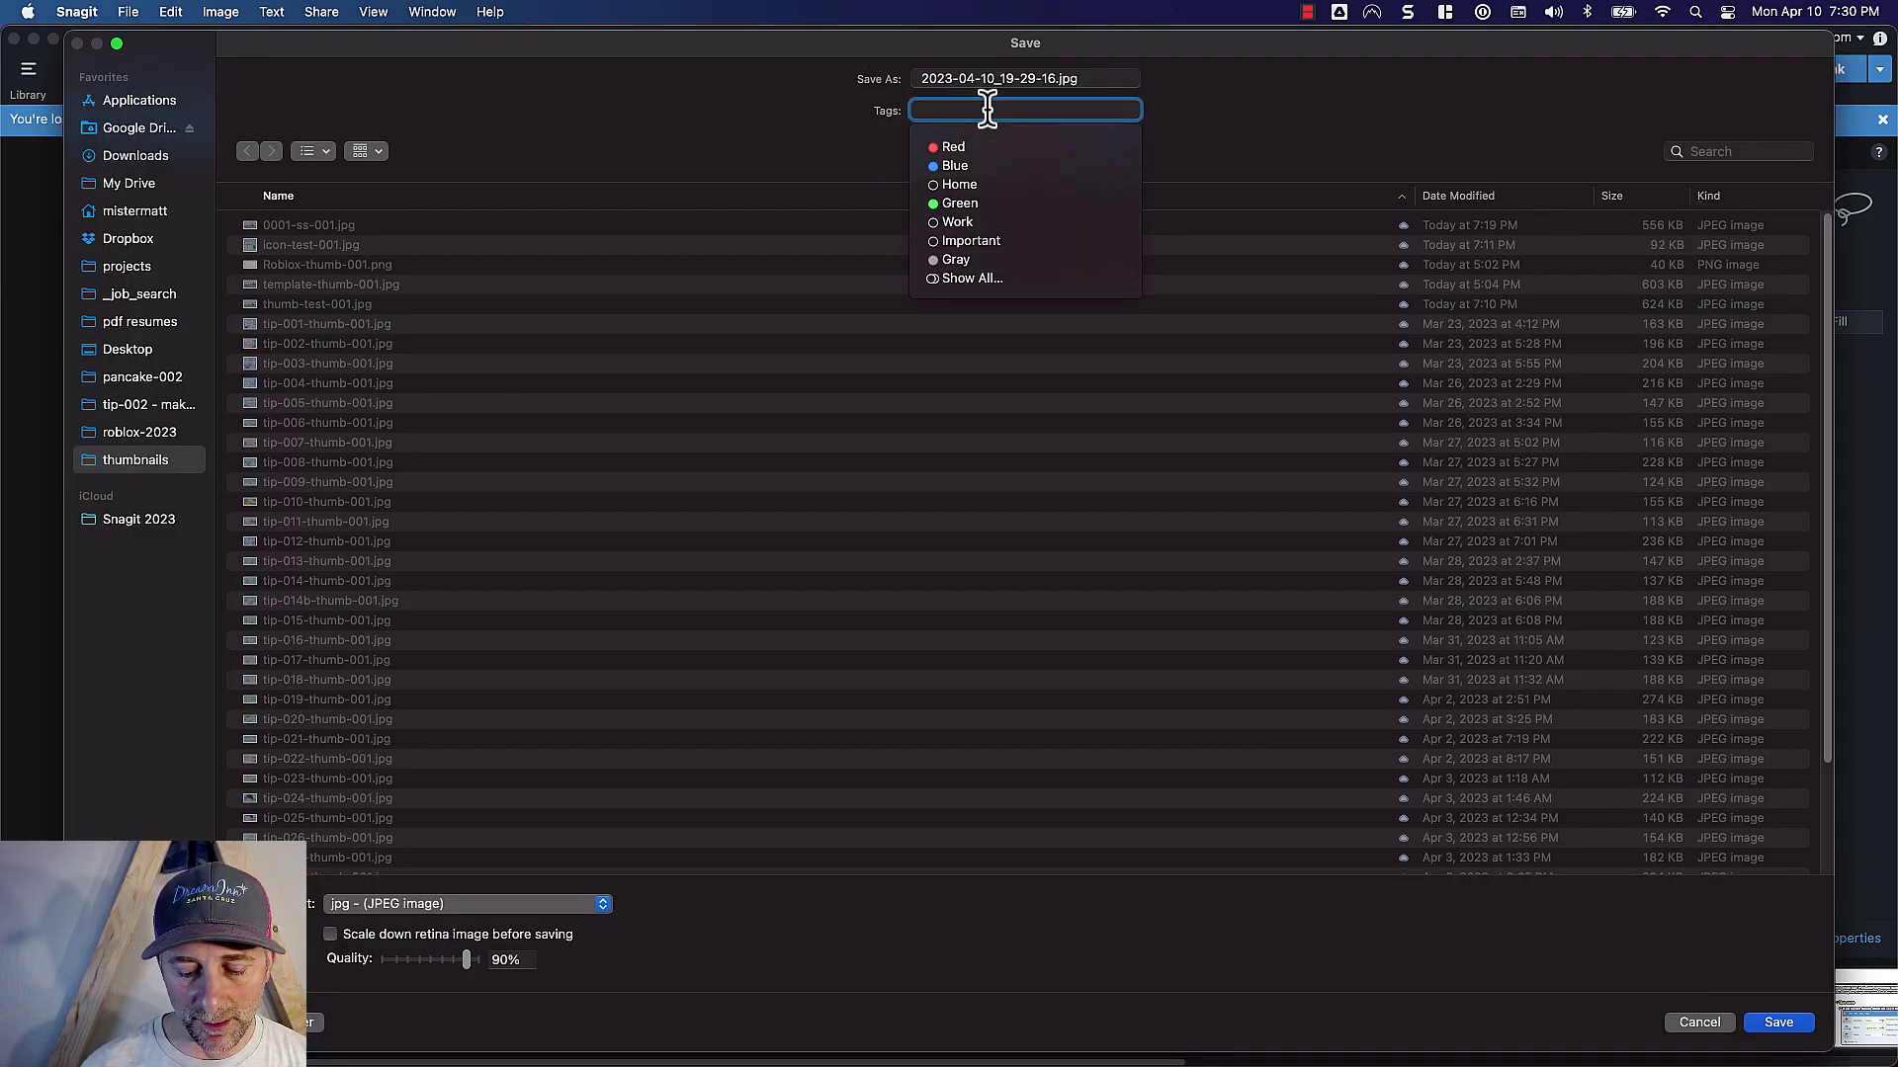
pyautogui.write('001-')
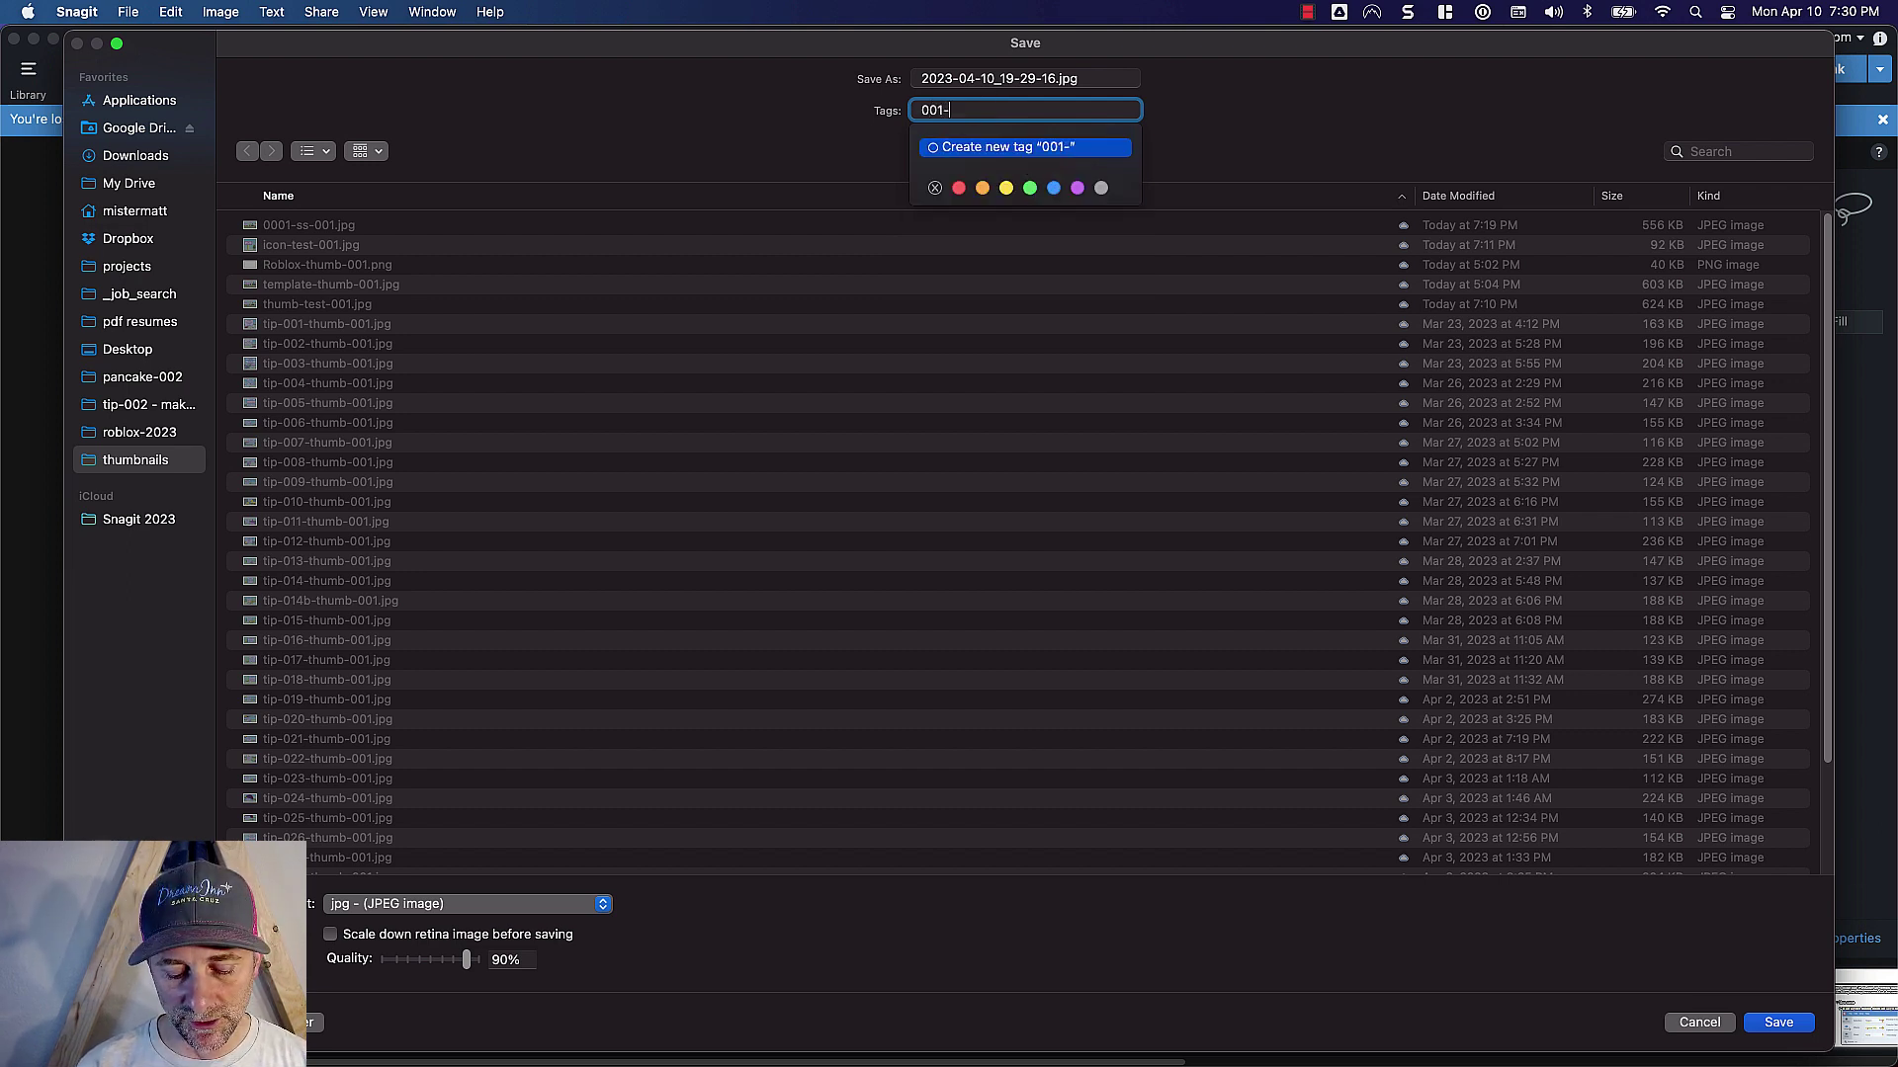
pyautogui.write('ss-001')
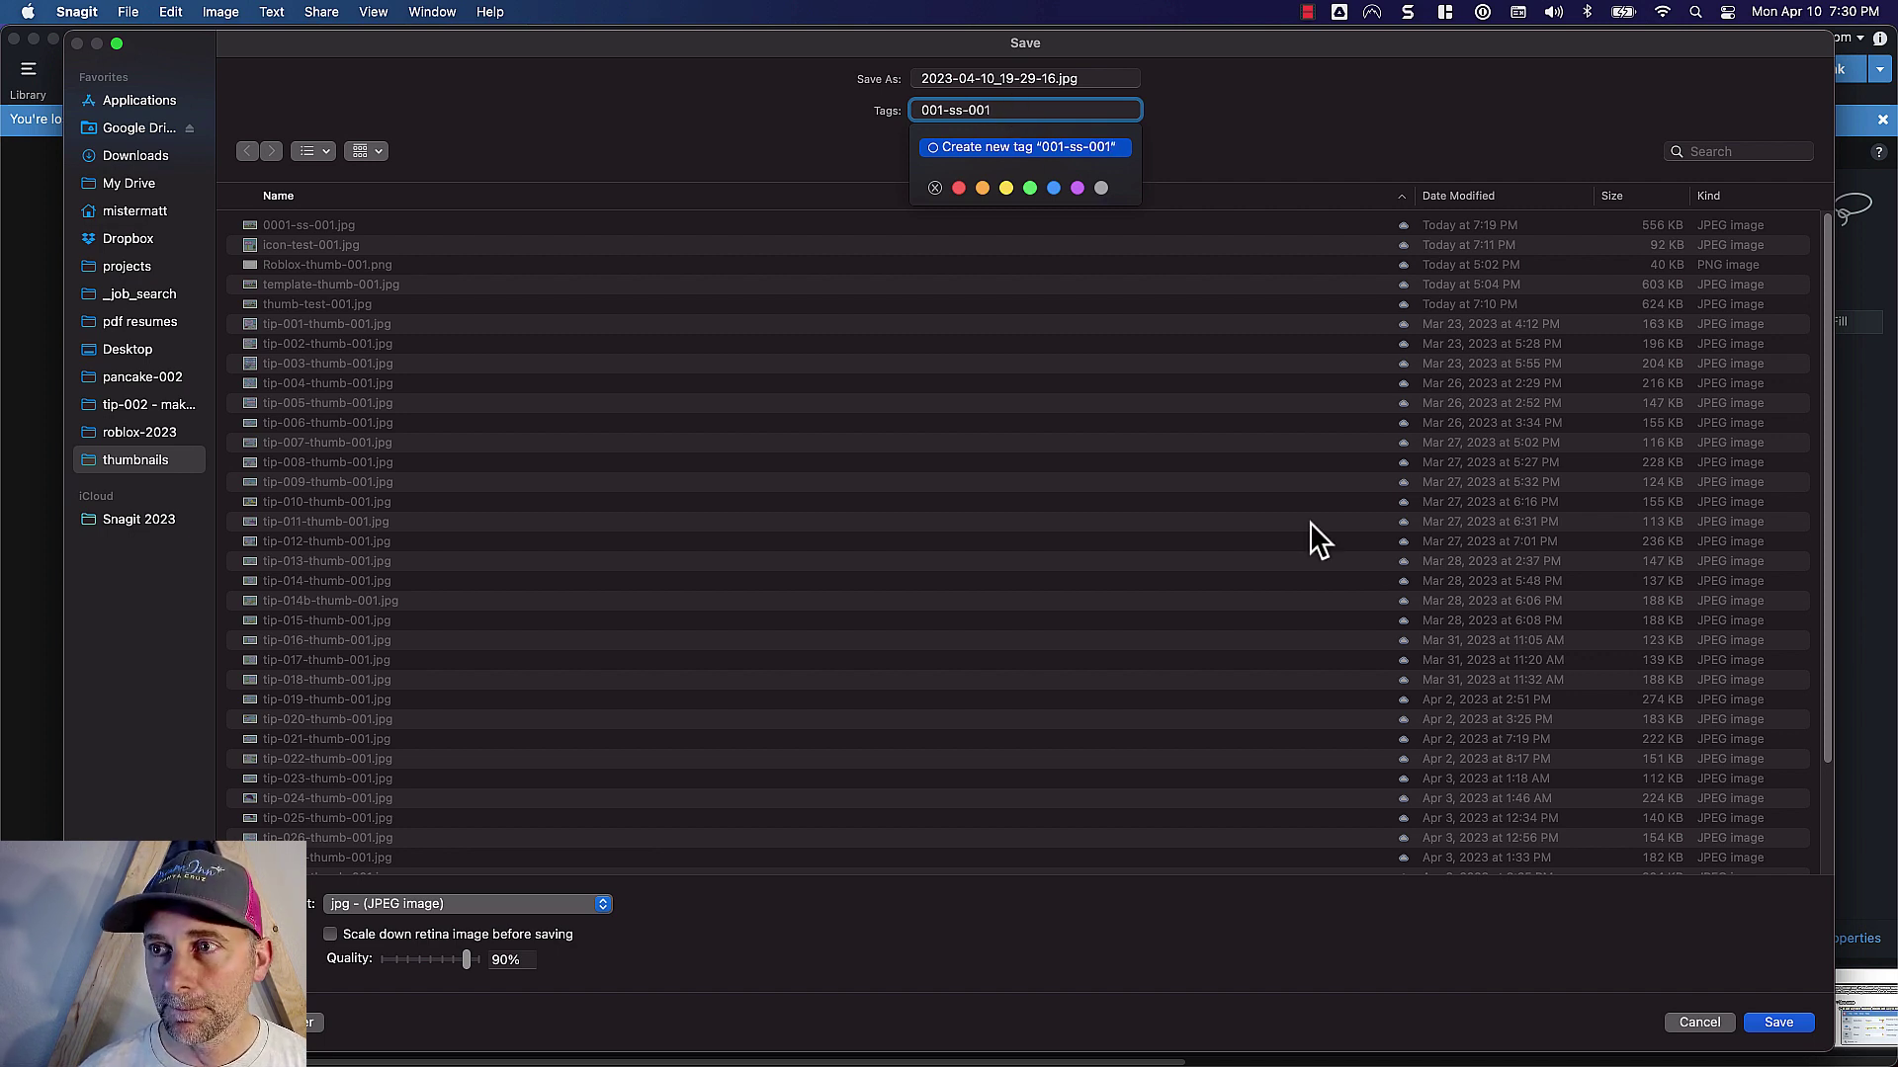
pyautogui.click(1791, 1026)
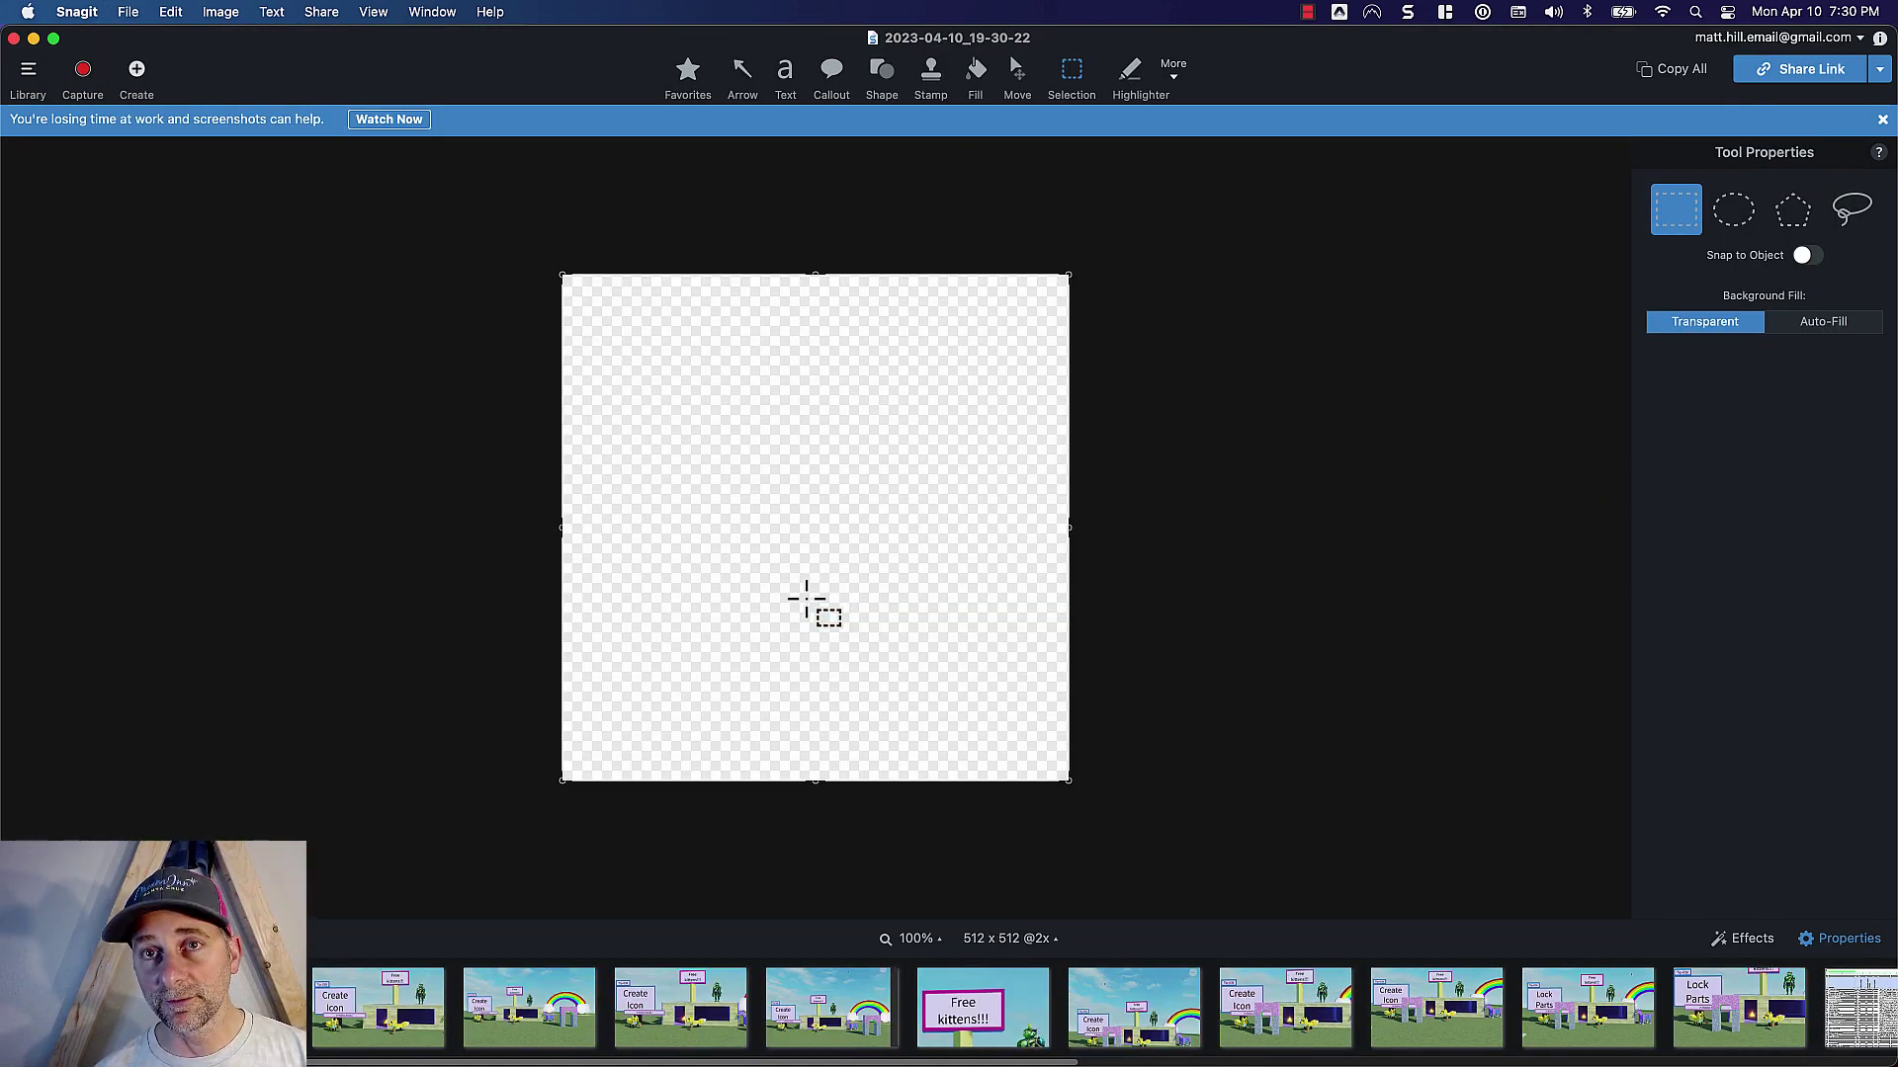
# - Paste the capture into the blank 512 x 512 image, enlarging and positioning it to frame the "Free kittens!!!" sign, green character and fox
pyautogui.press('super+v')
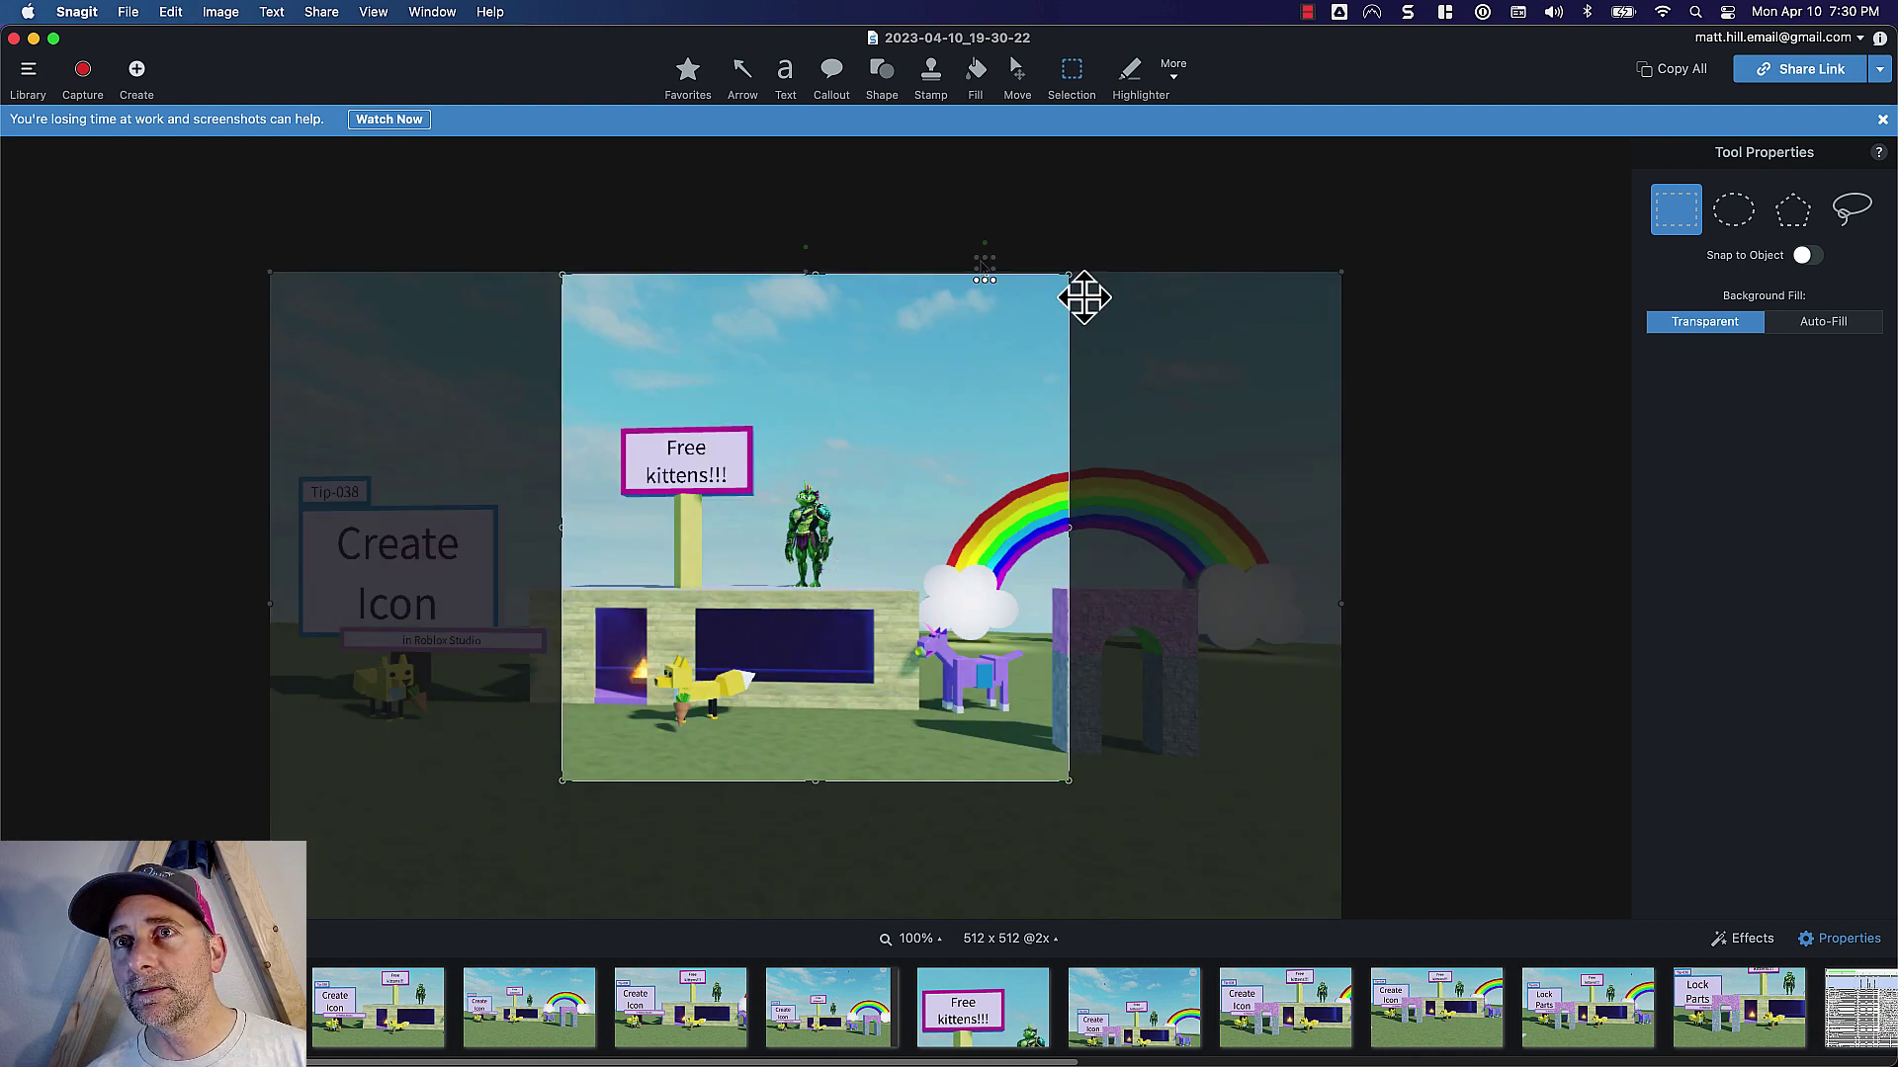
pyautogui.moveTo(1342, 273); pyautogui.dragTo(1893, 2)
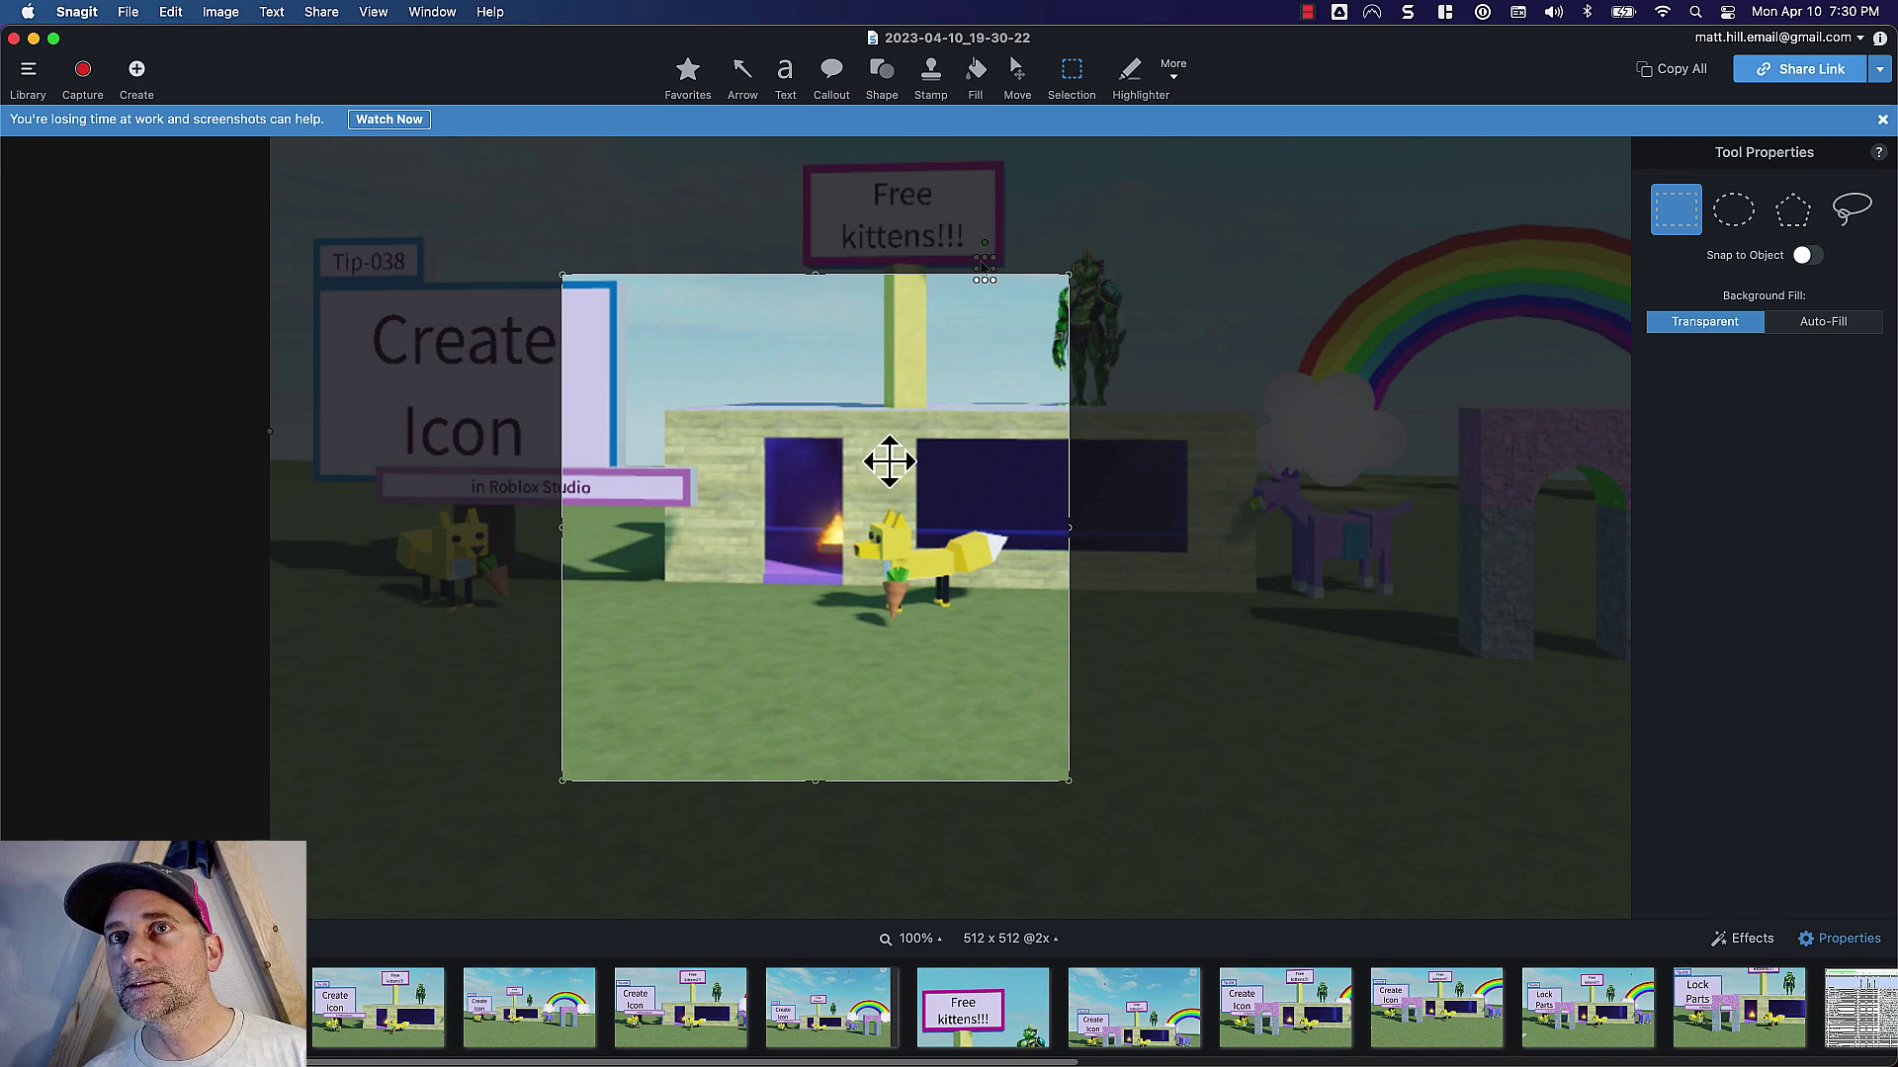
pyautogui.moveTo(889, 461); pyautogui.dragTo(753, 612)
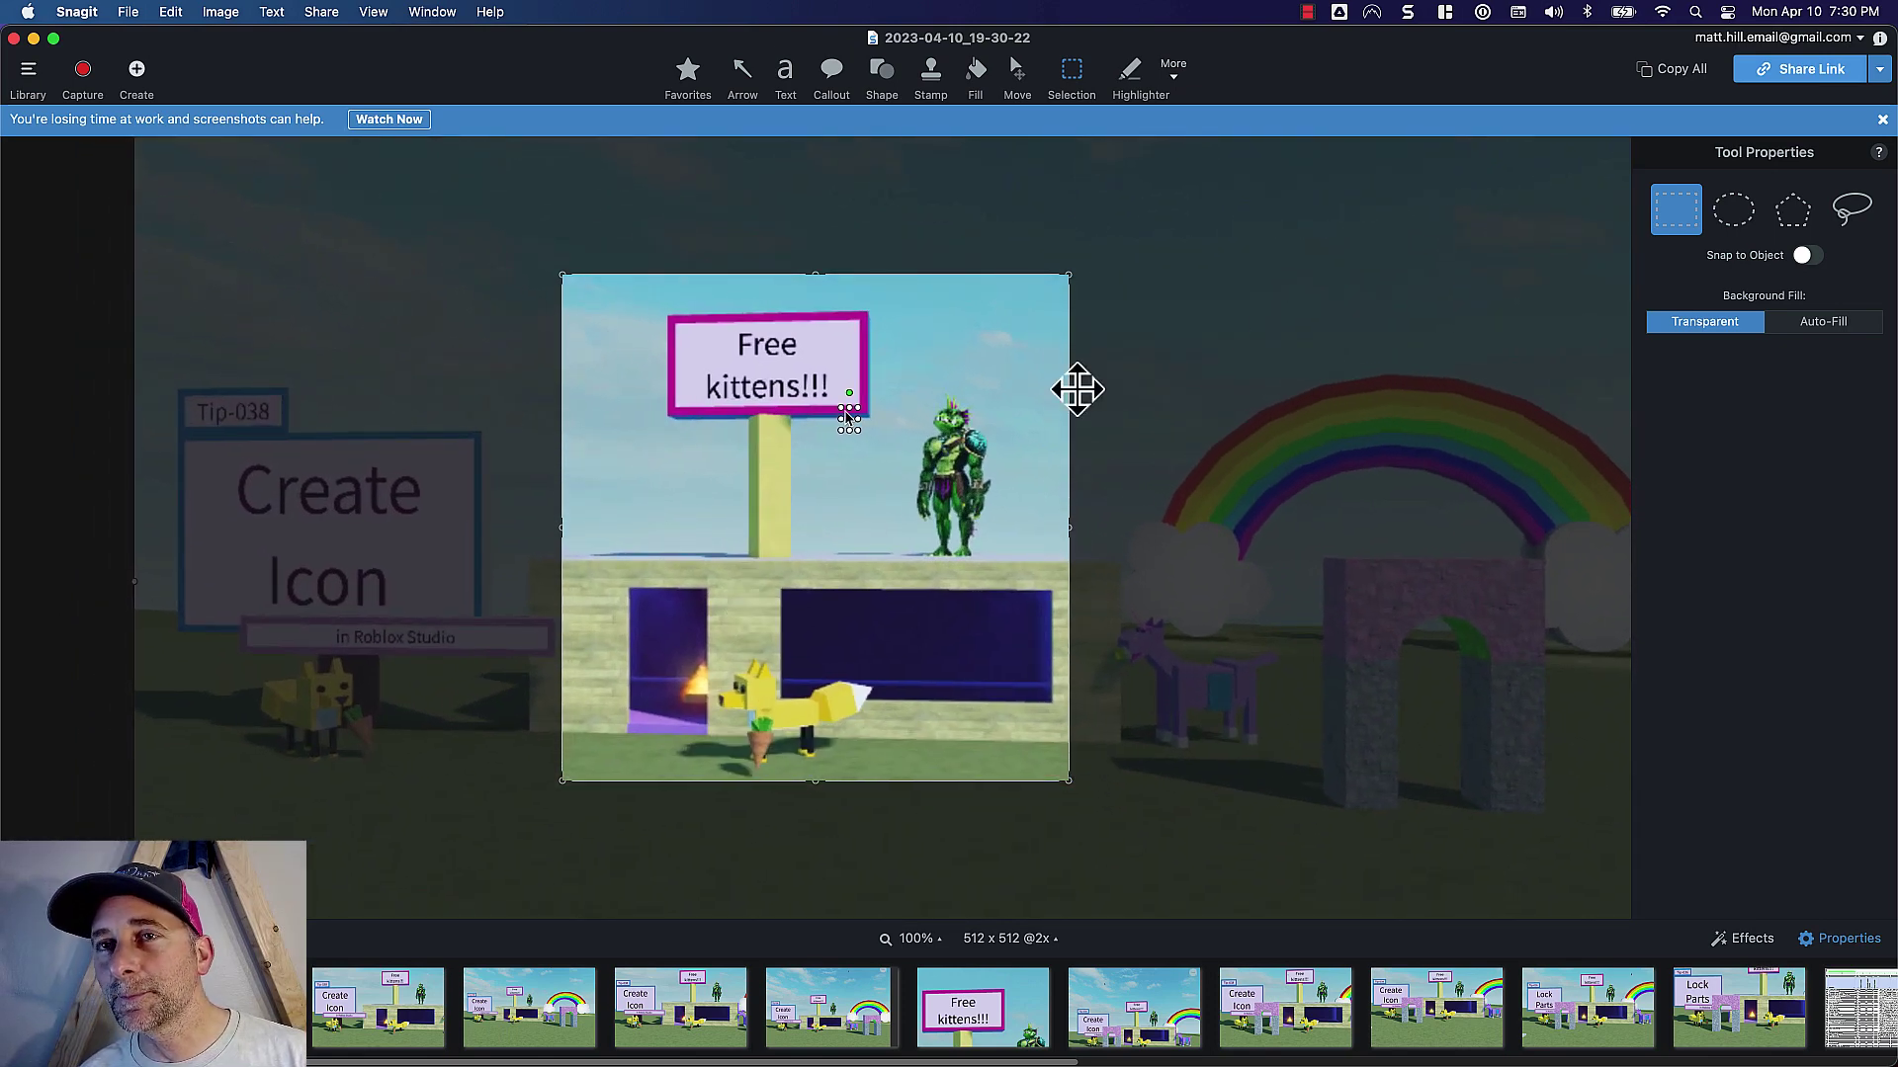
# - Flatten the pasted capture and crop it to the square 512 x 512 canvas
pyautogui.rightClick(905, 429)
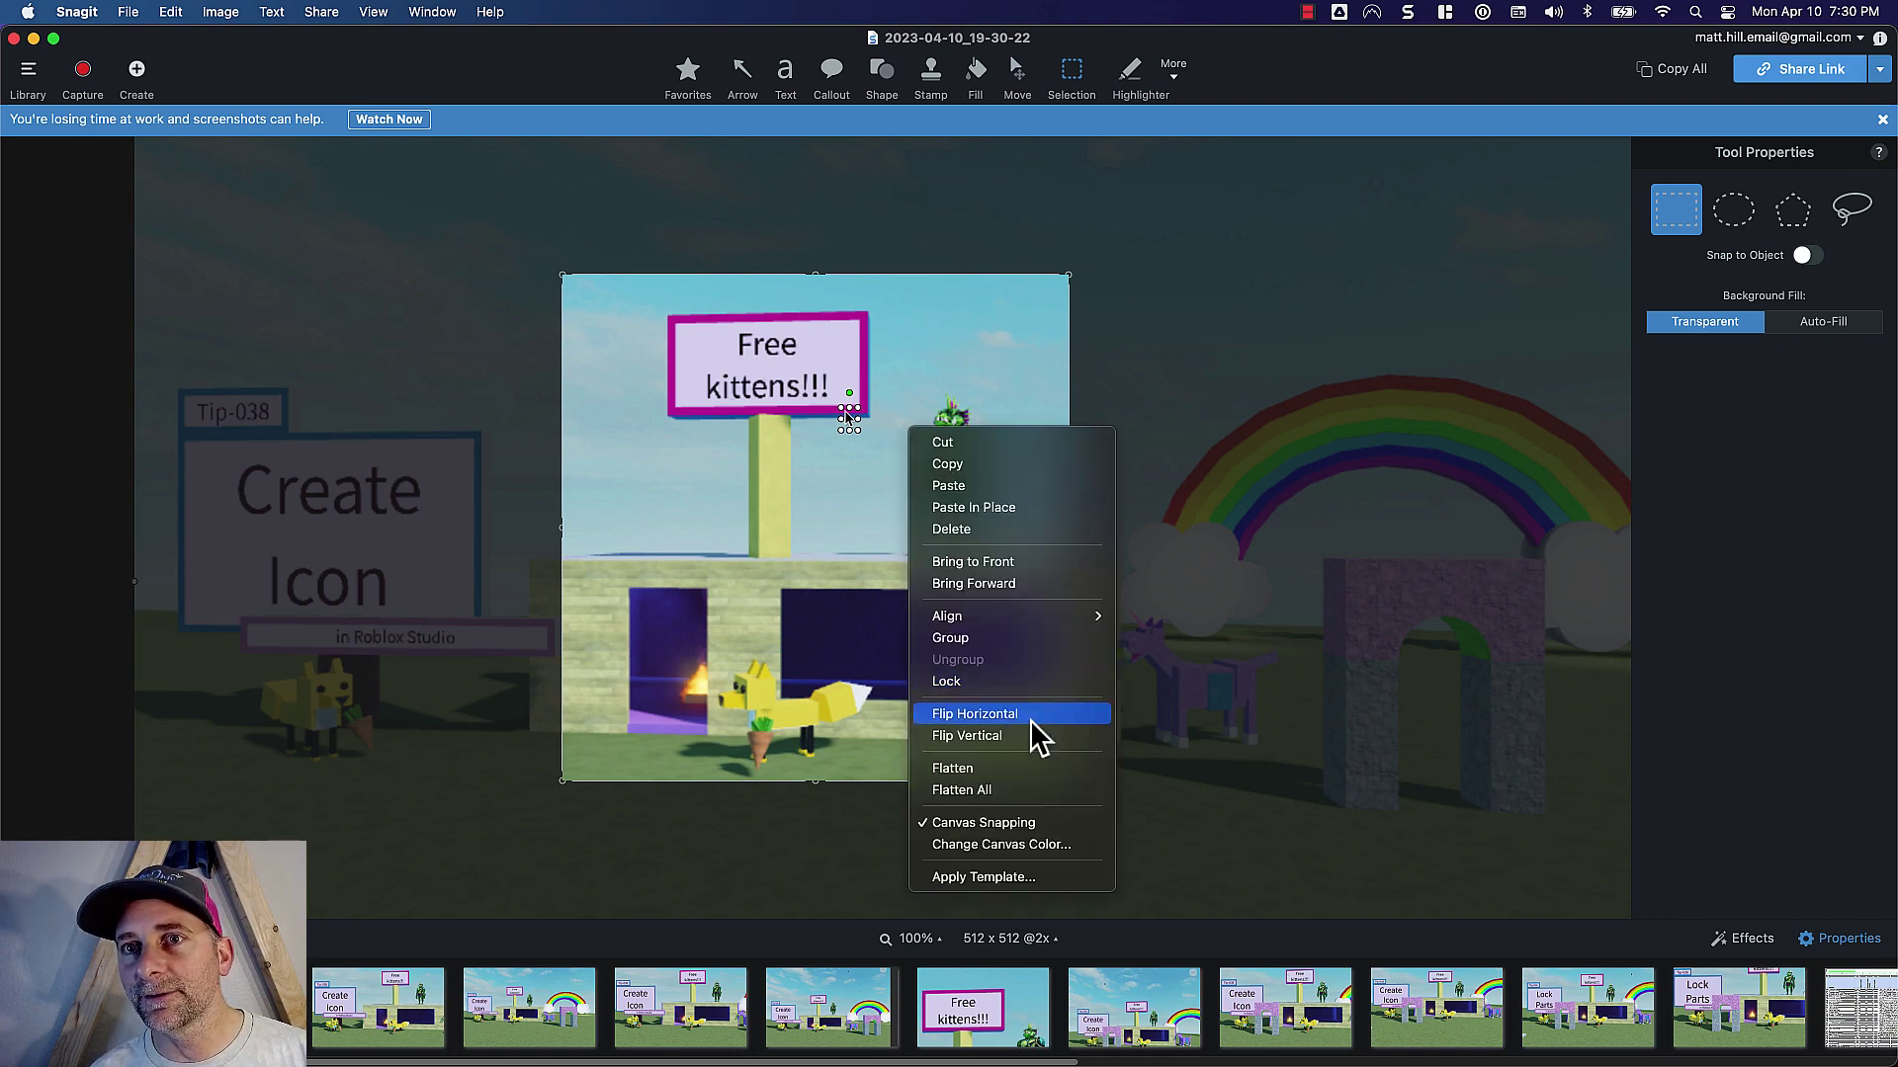
pyautogui.click(1035, 768)
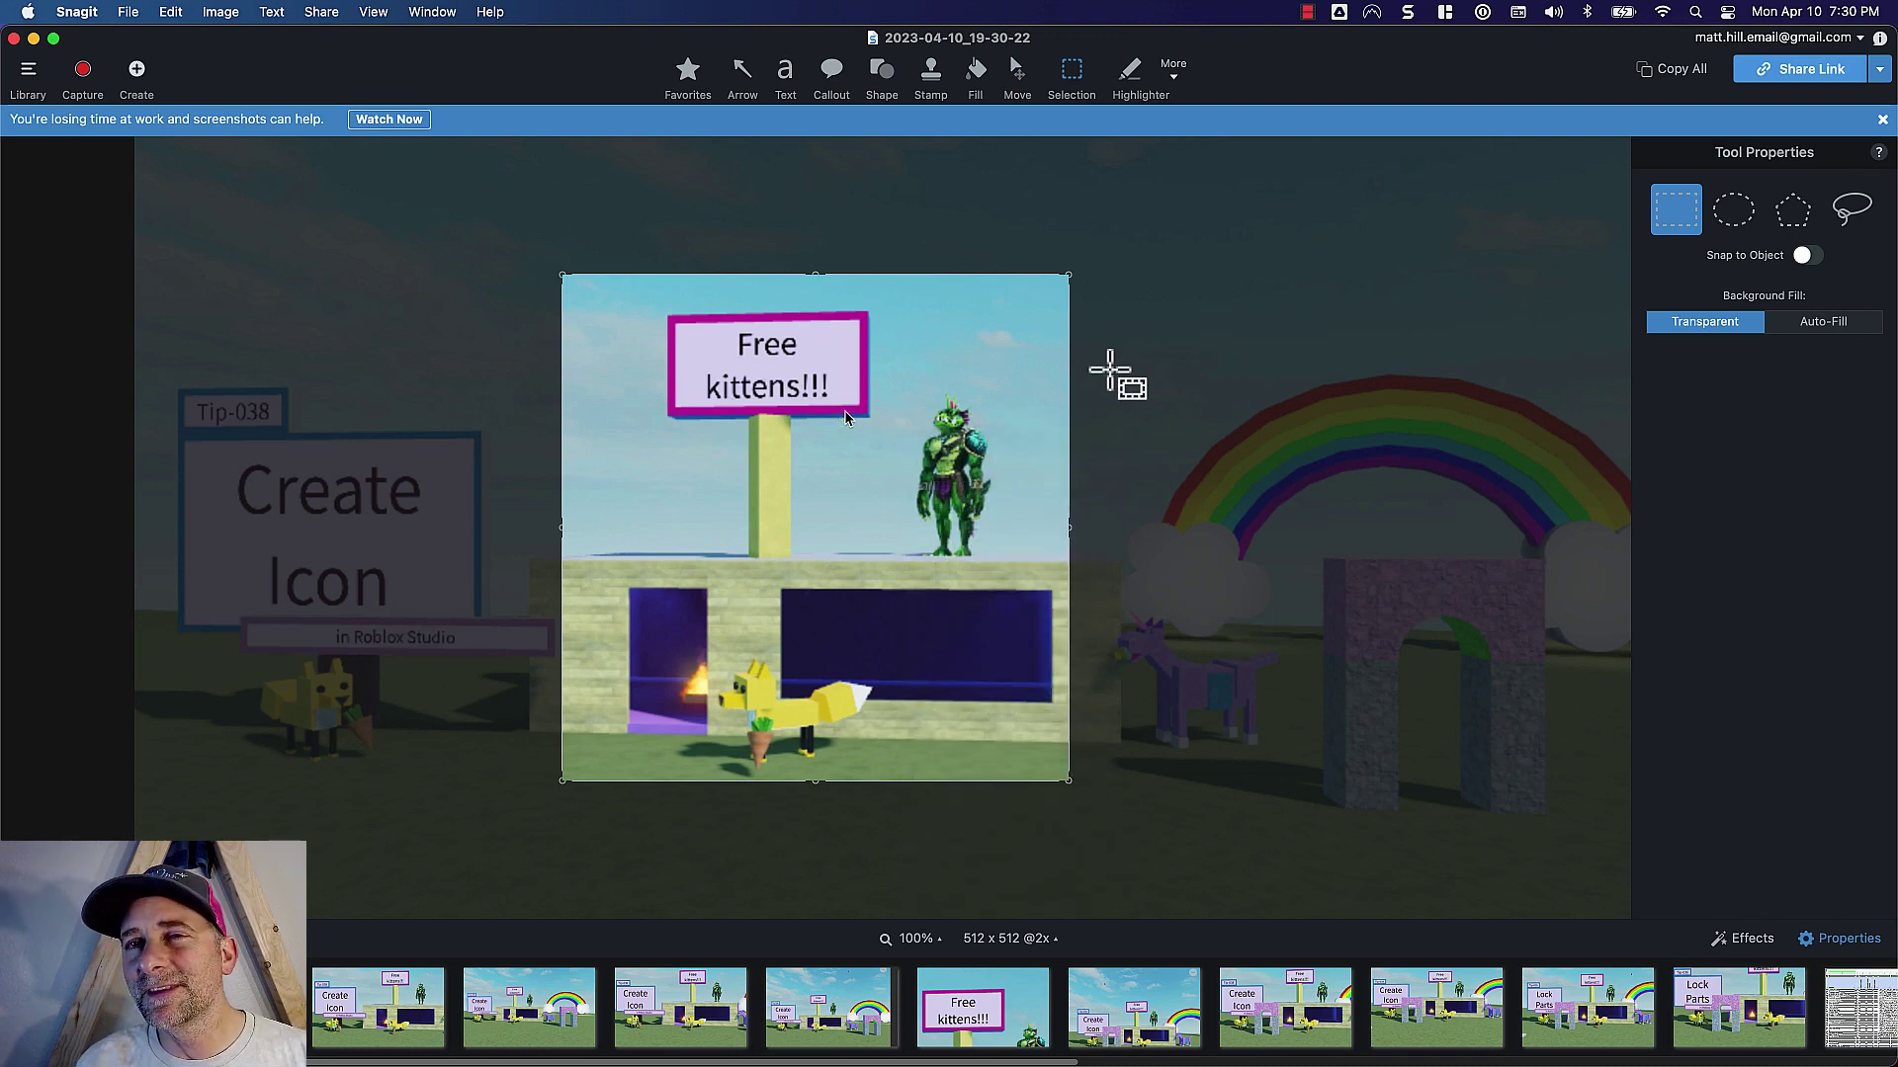
pyautogui.rightClick(1036, 393)
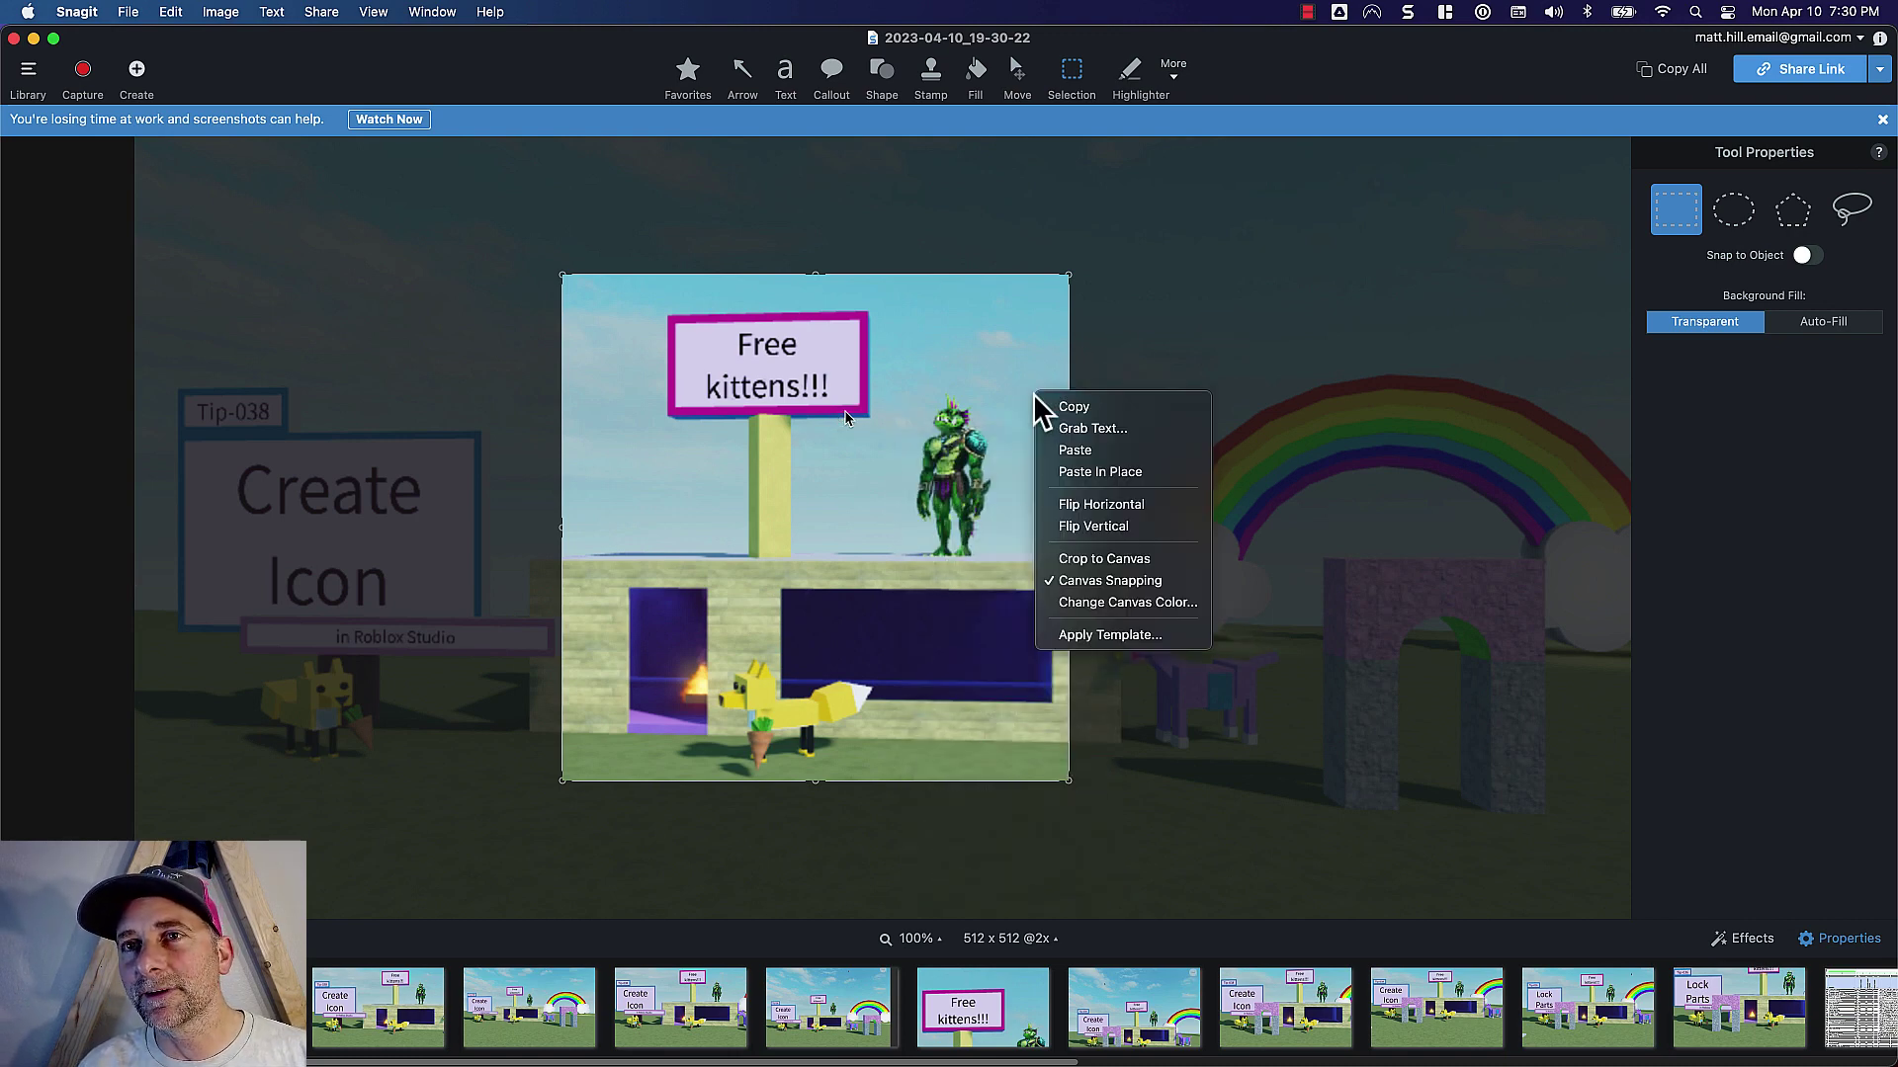
pyautogui.click(1083, 558)
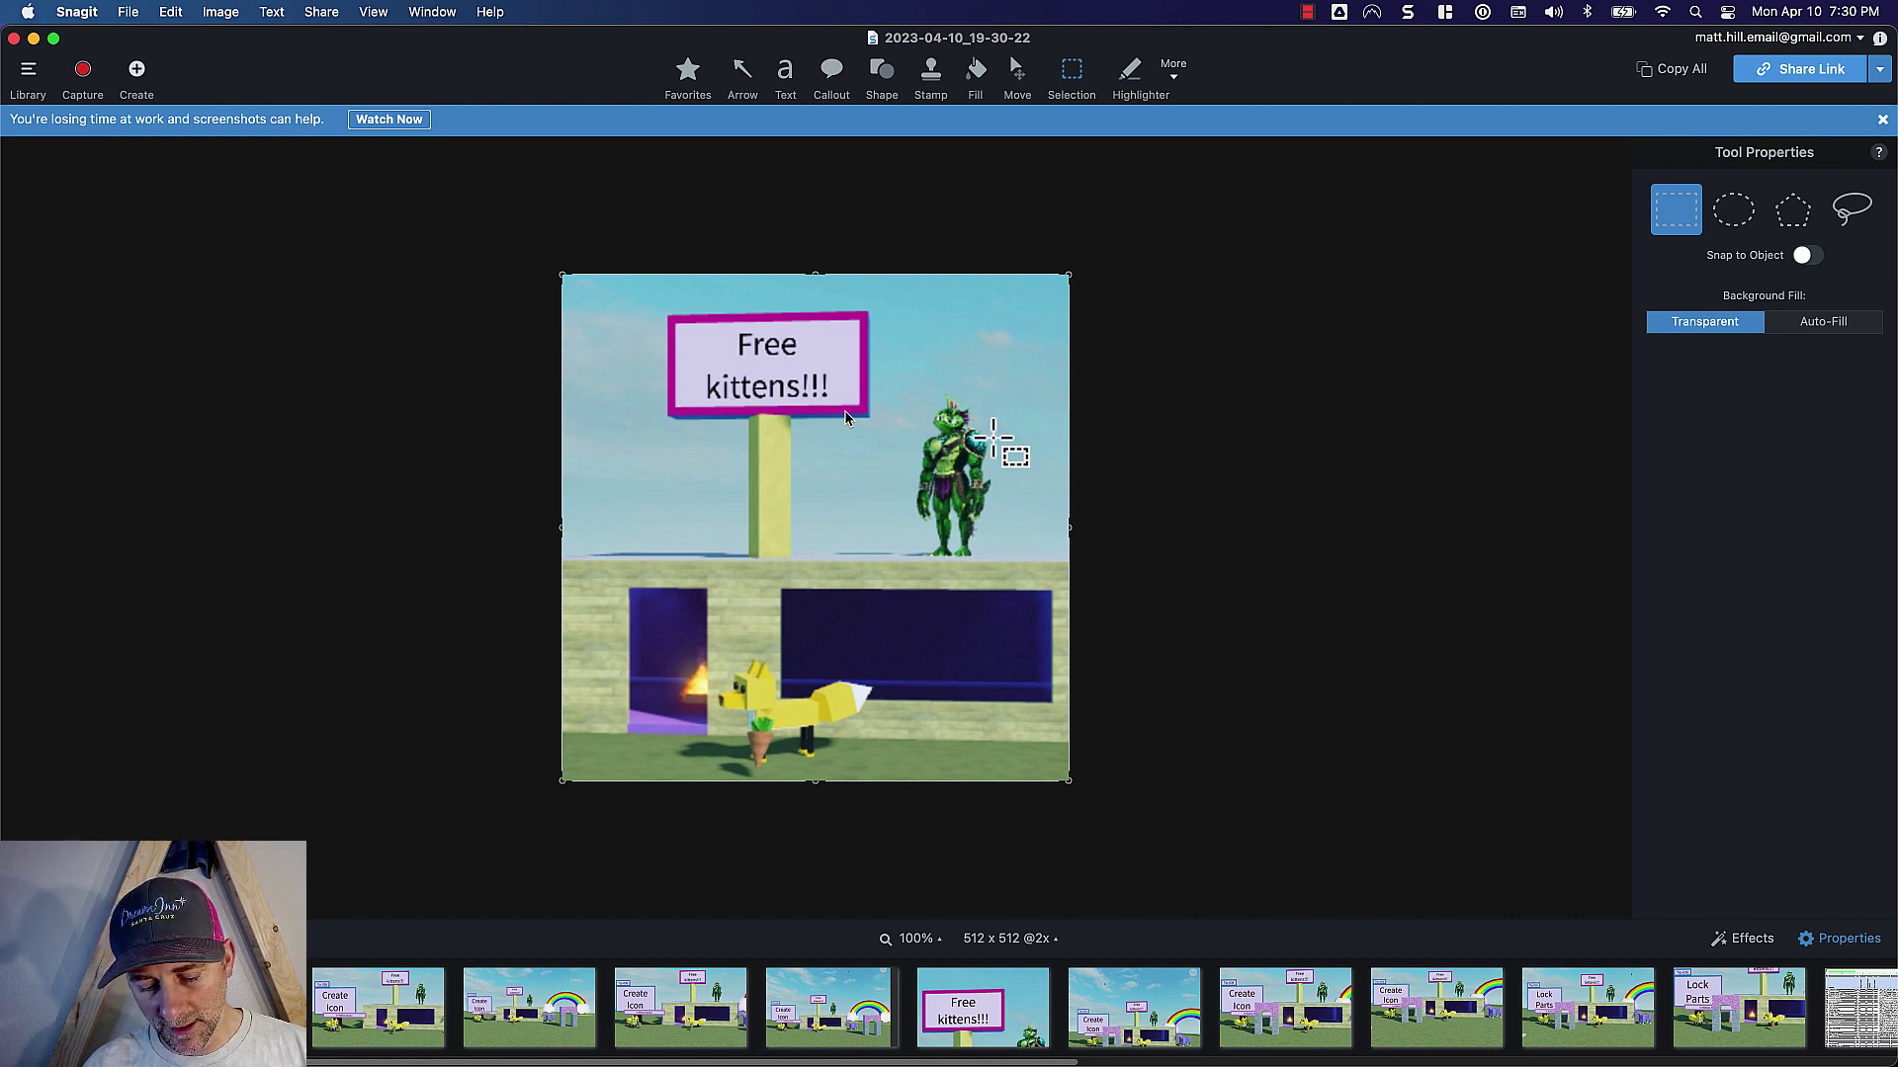
# - Save the square icon image as the JPEG file 0001-ic-001.jpg in the thumbnails folder
pyautogui.press('super+shift+s')
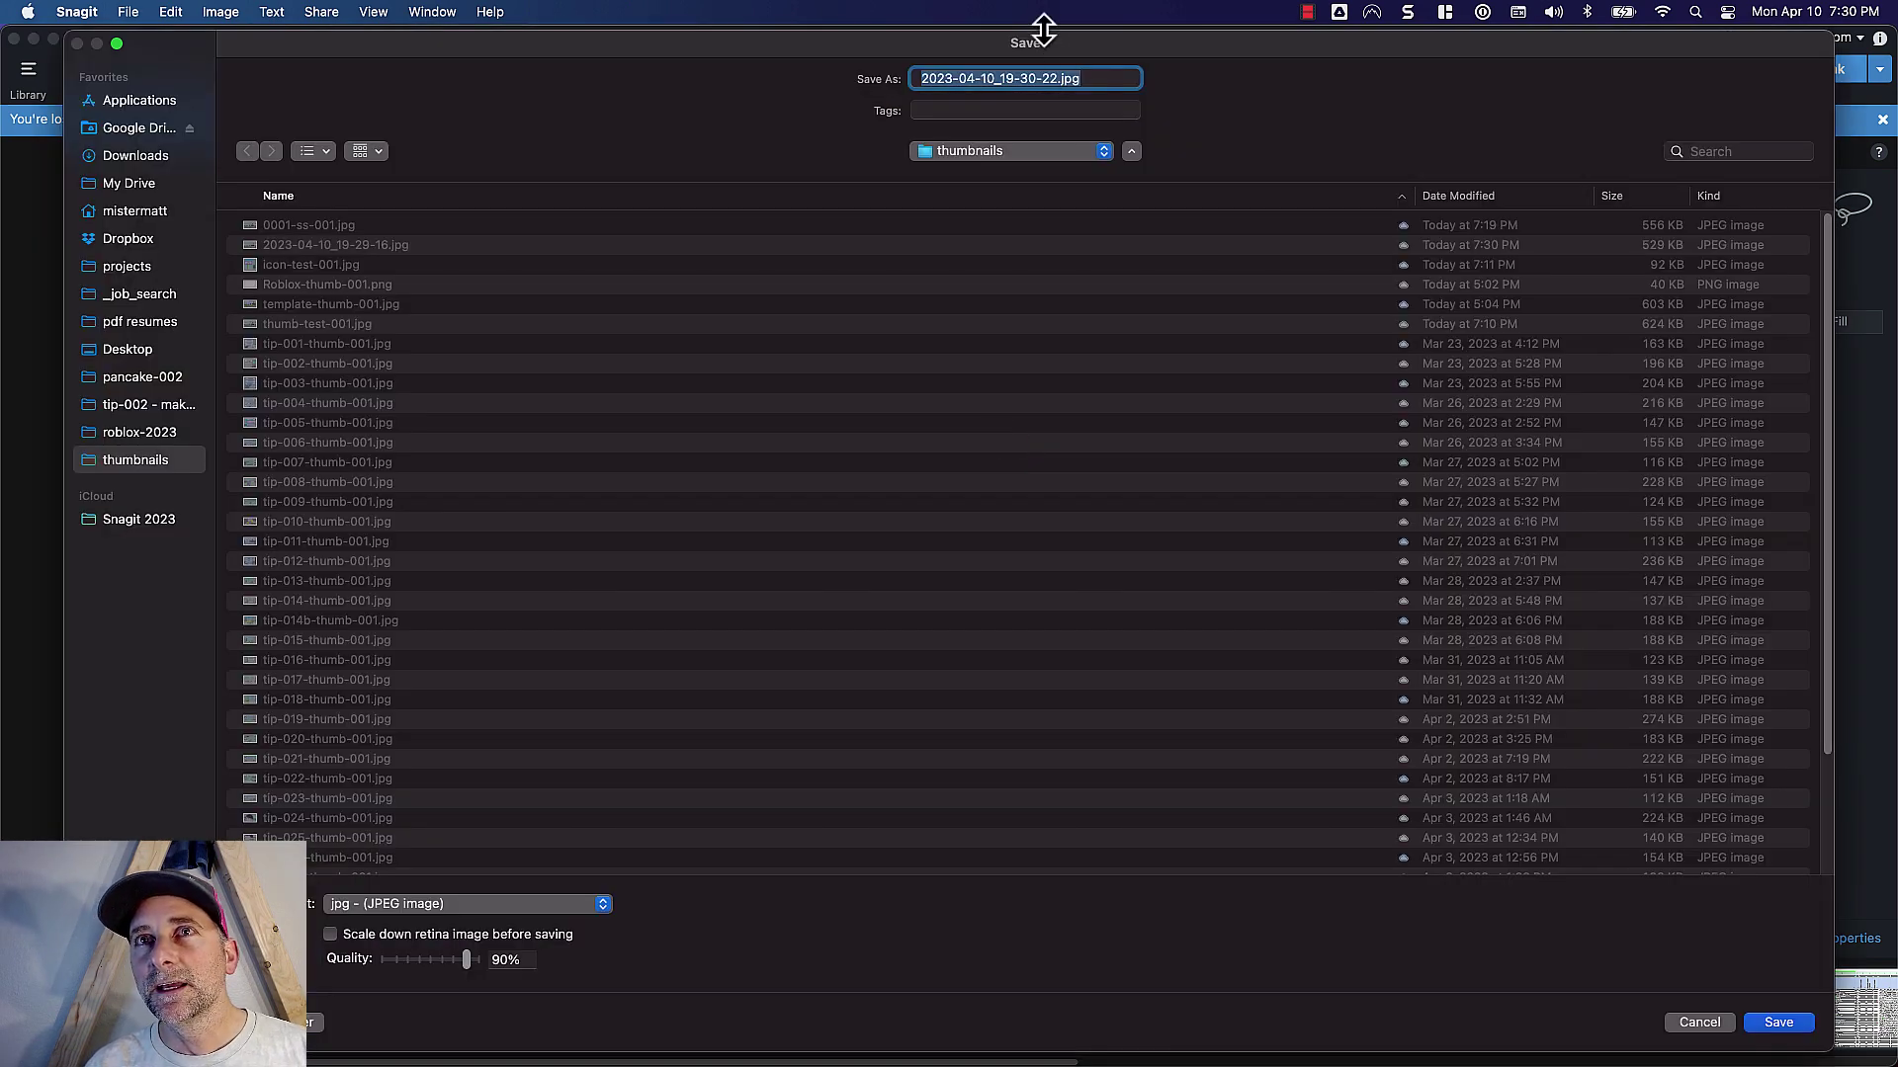
pyautogui.click(320, 227)
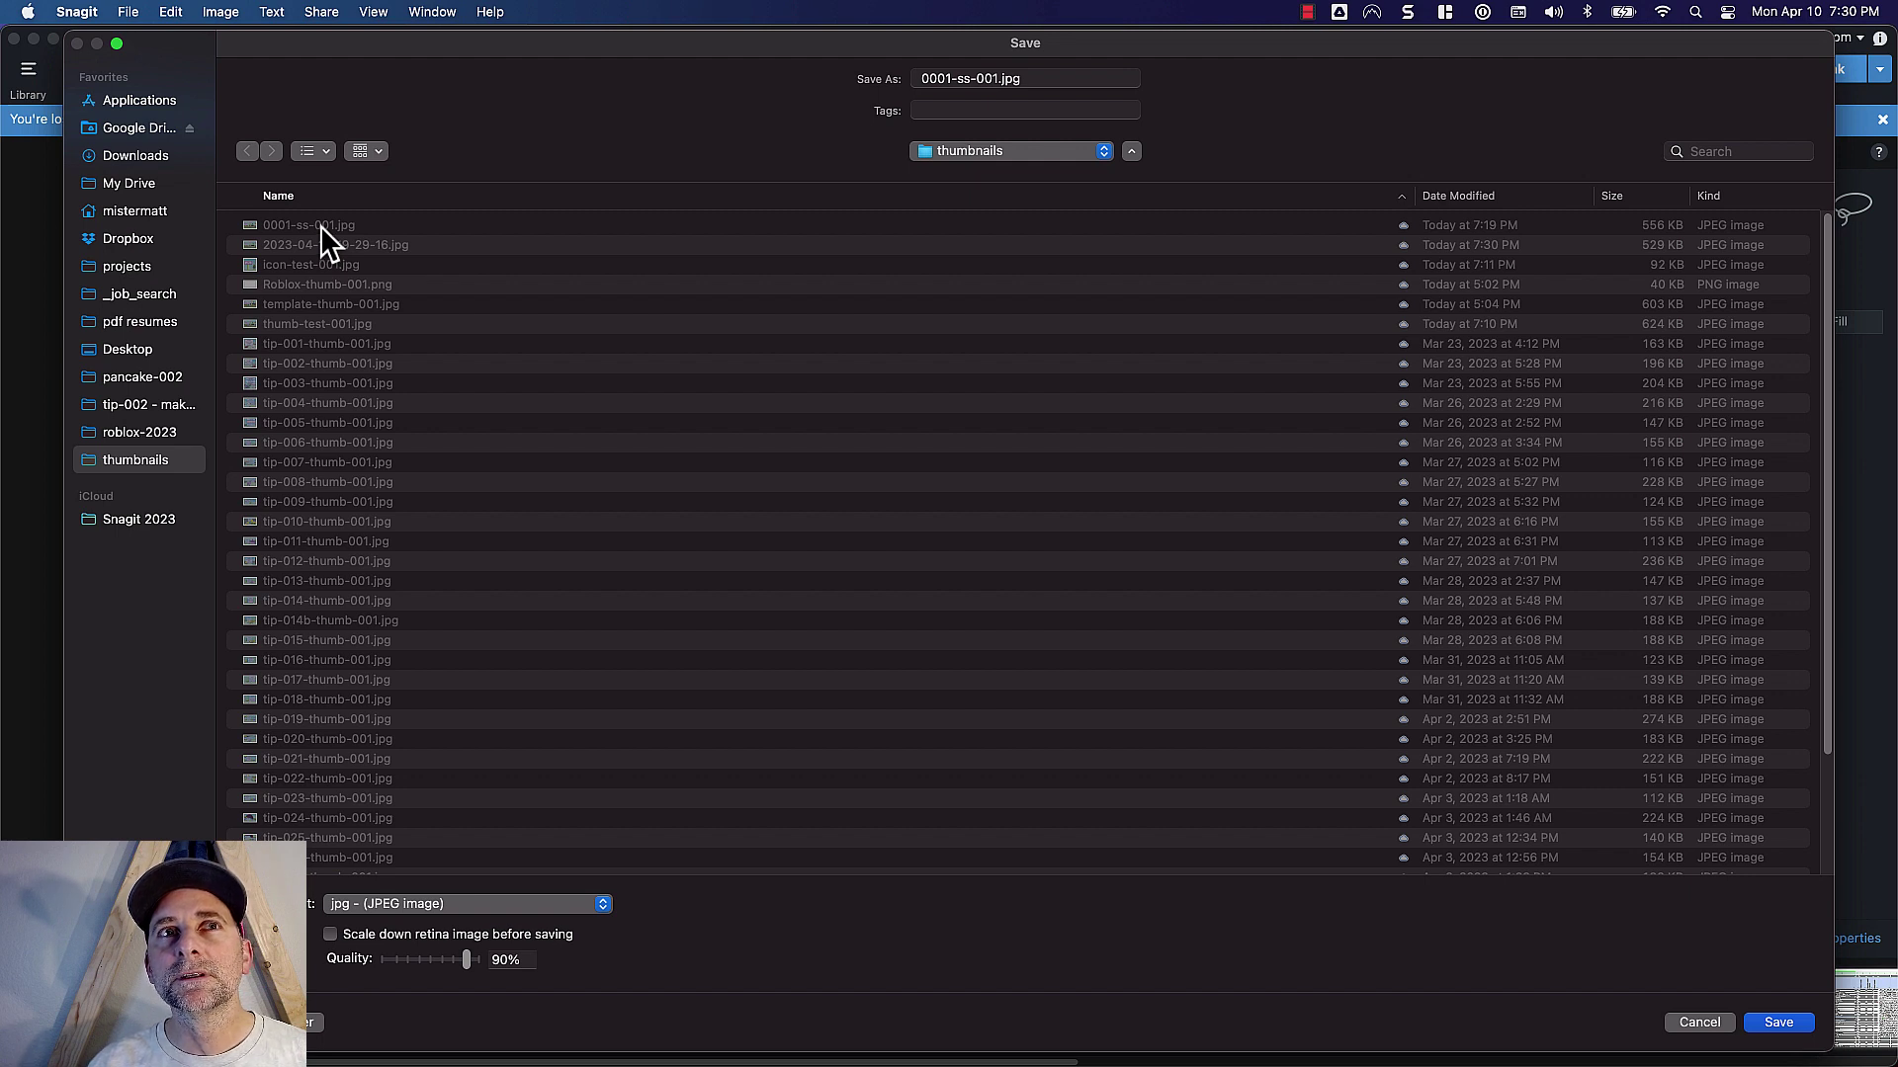
pyautogui.click(975, 78)
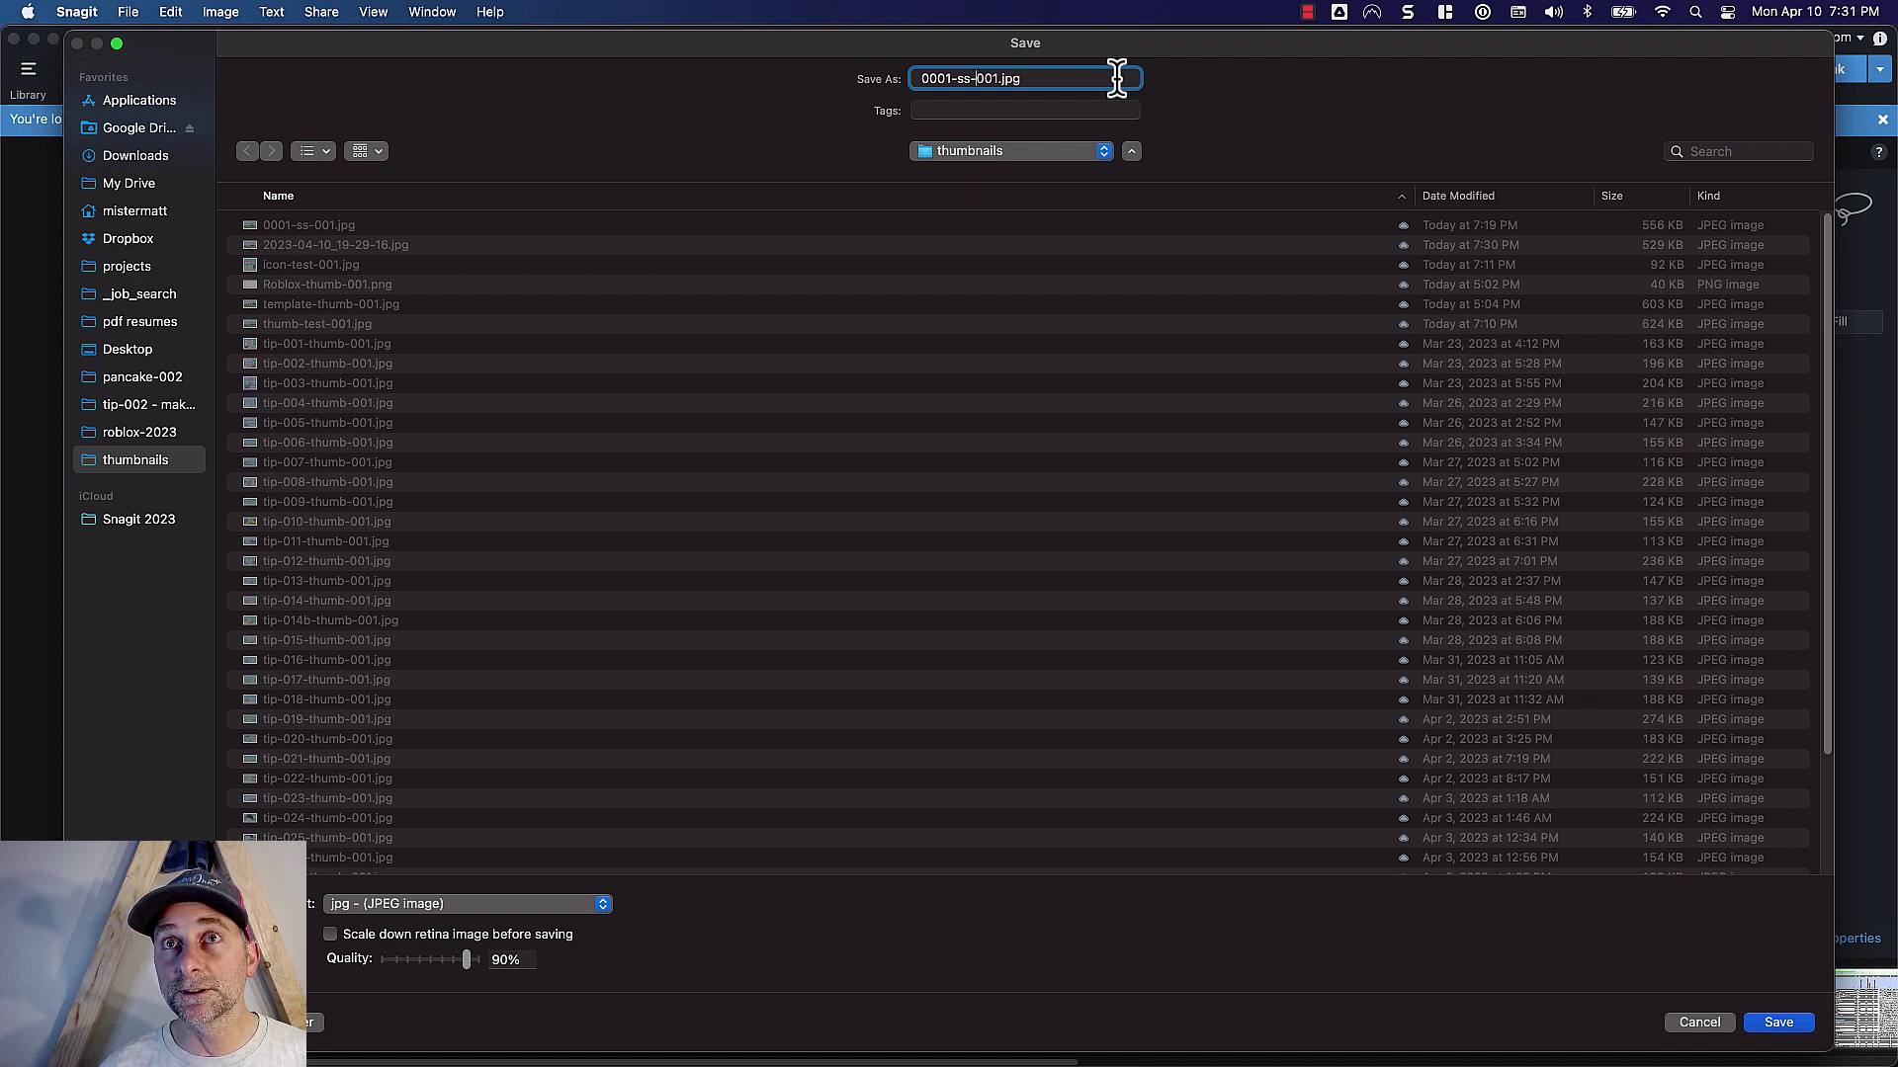
pyautogui.write('th')
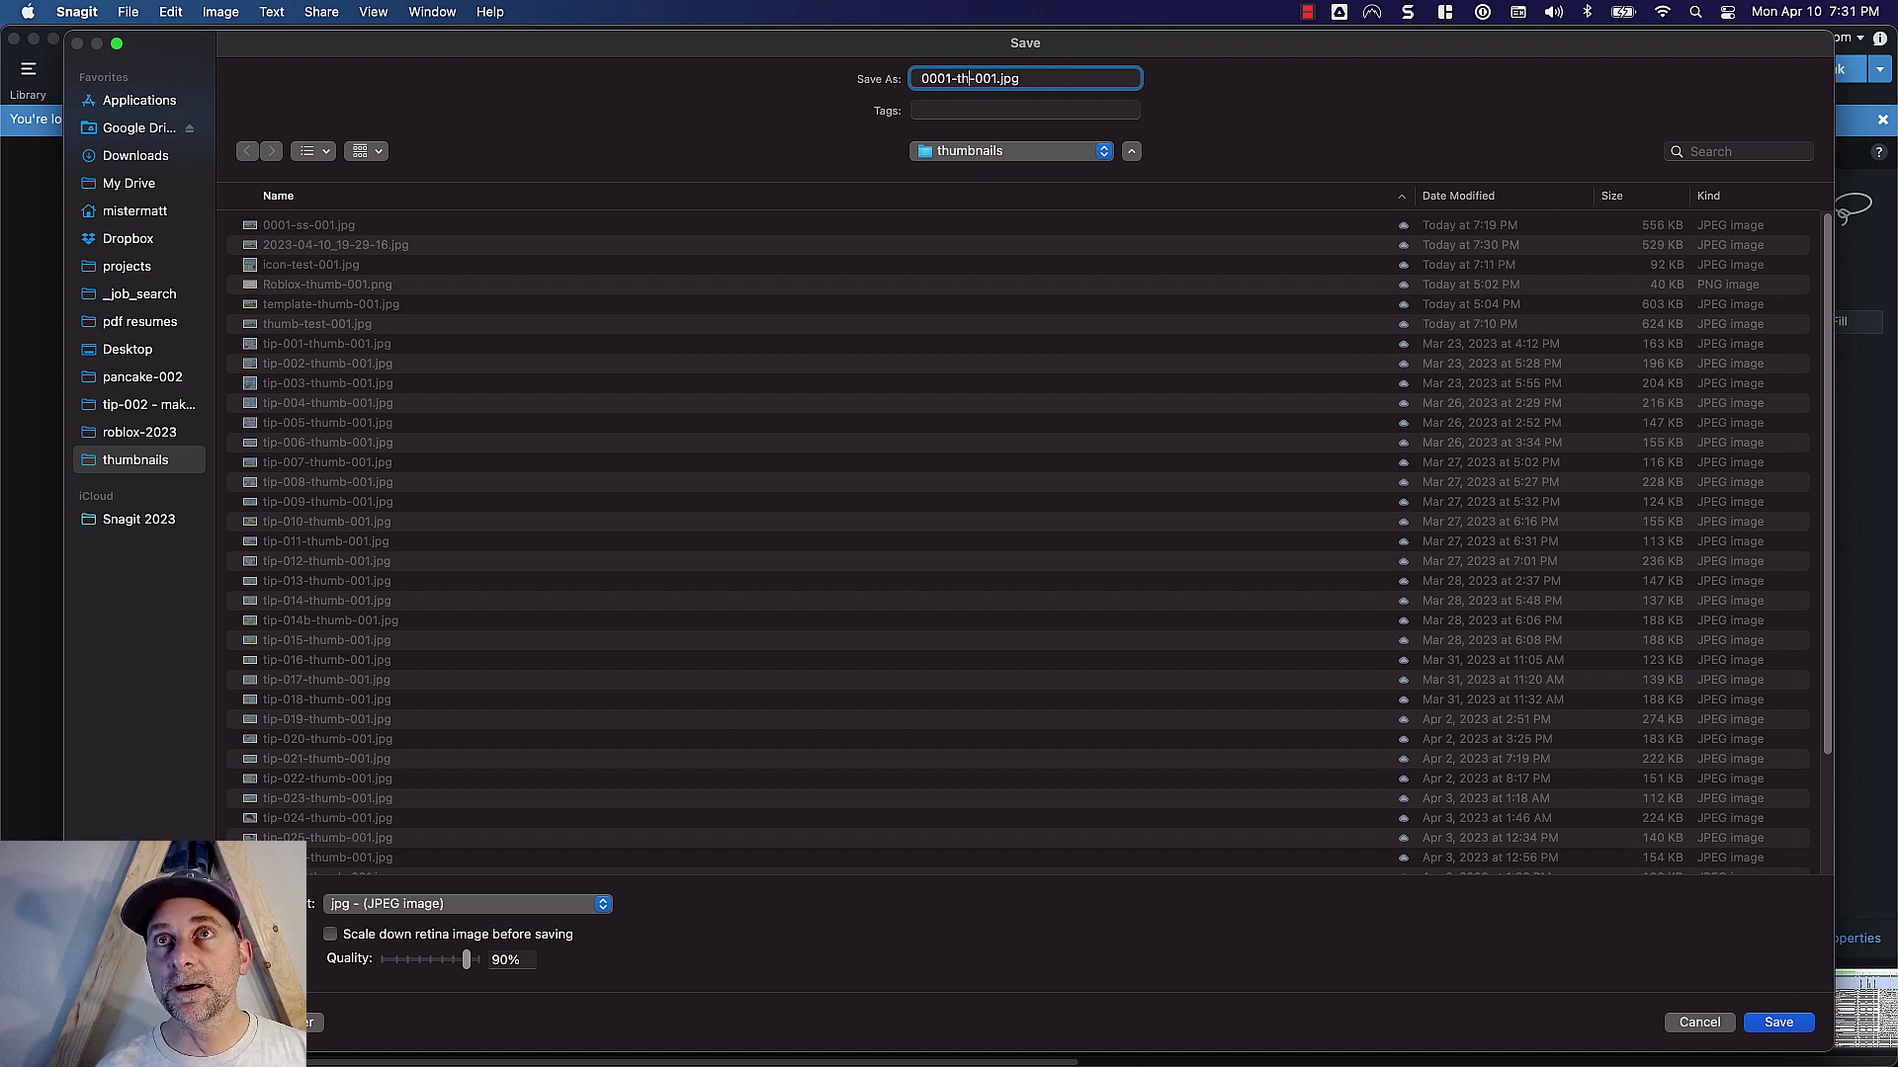
pyautogui.press('BackSpace')
pyautogui.press('BackSpace')
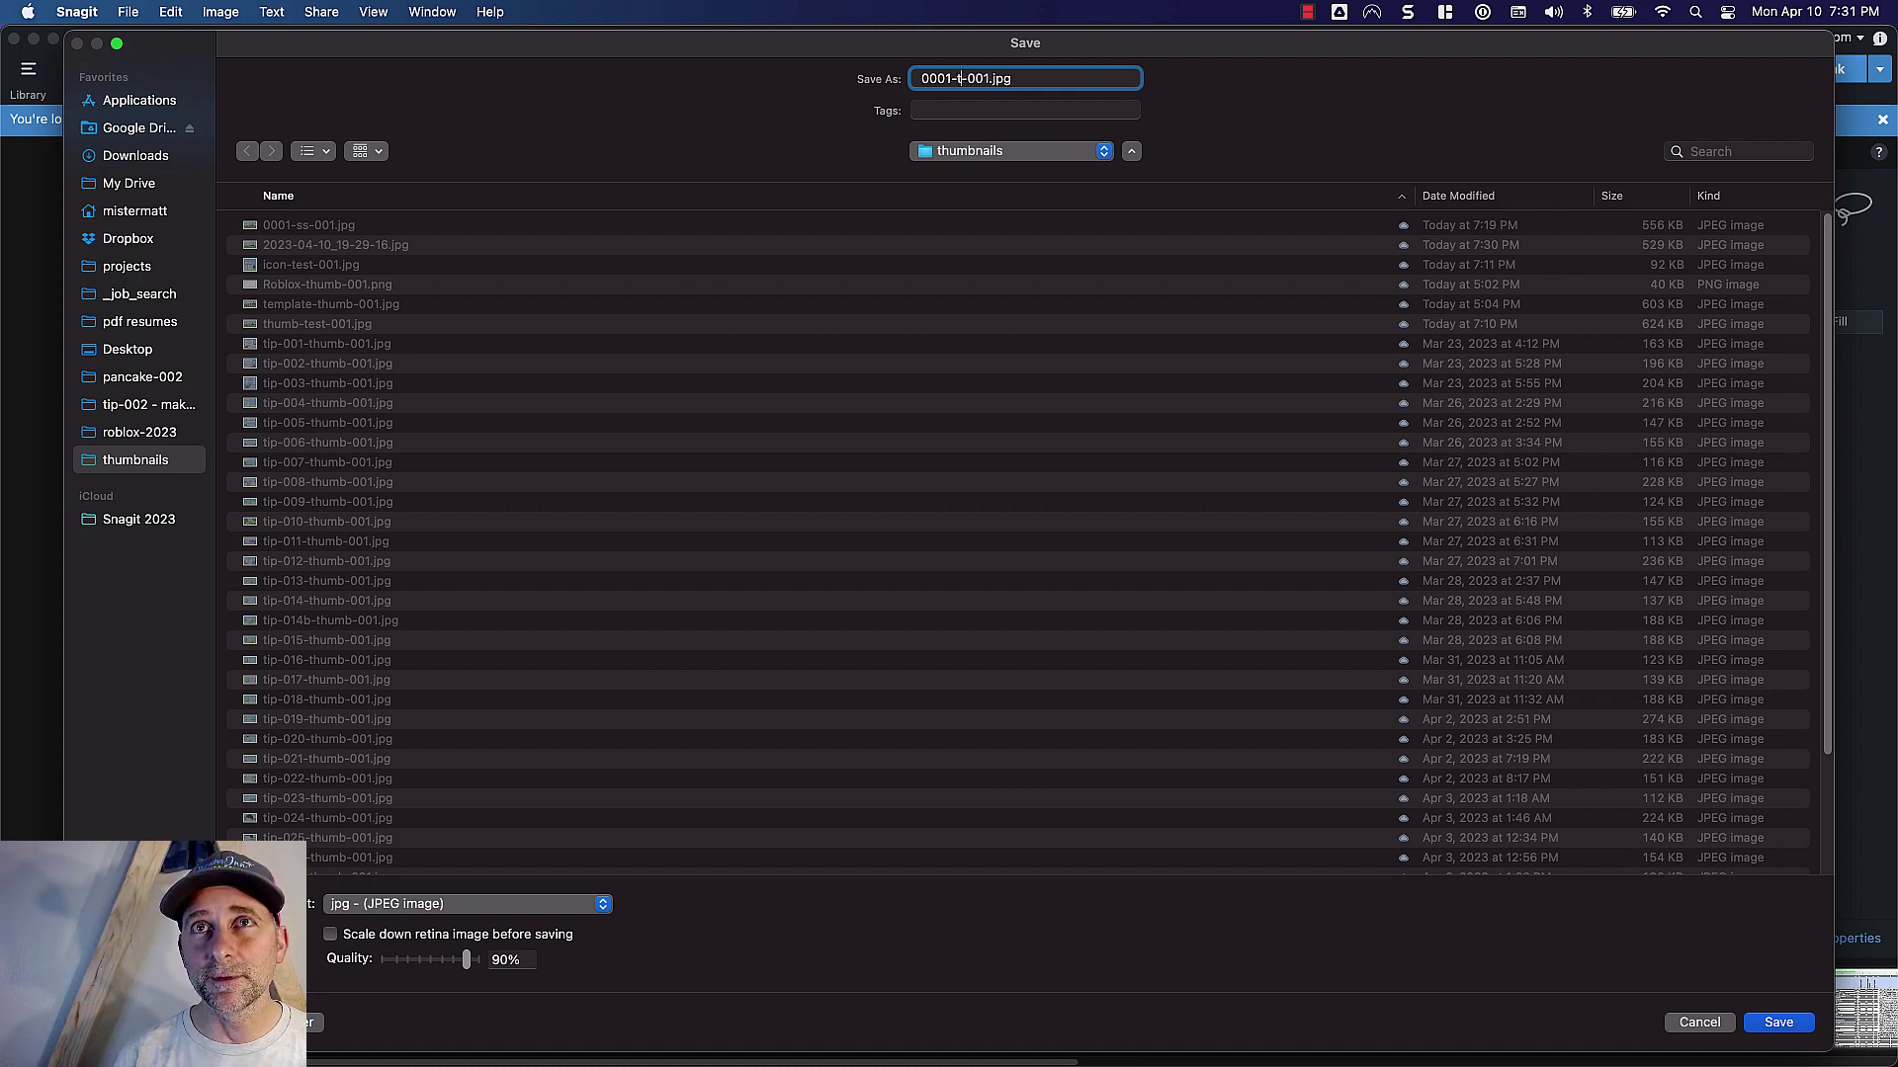
pyautogui.write('ic')
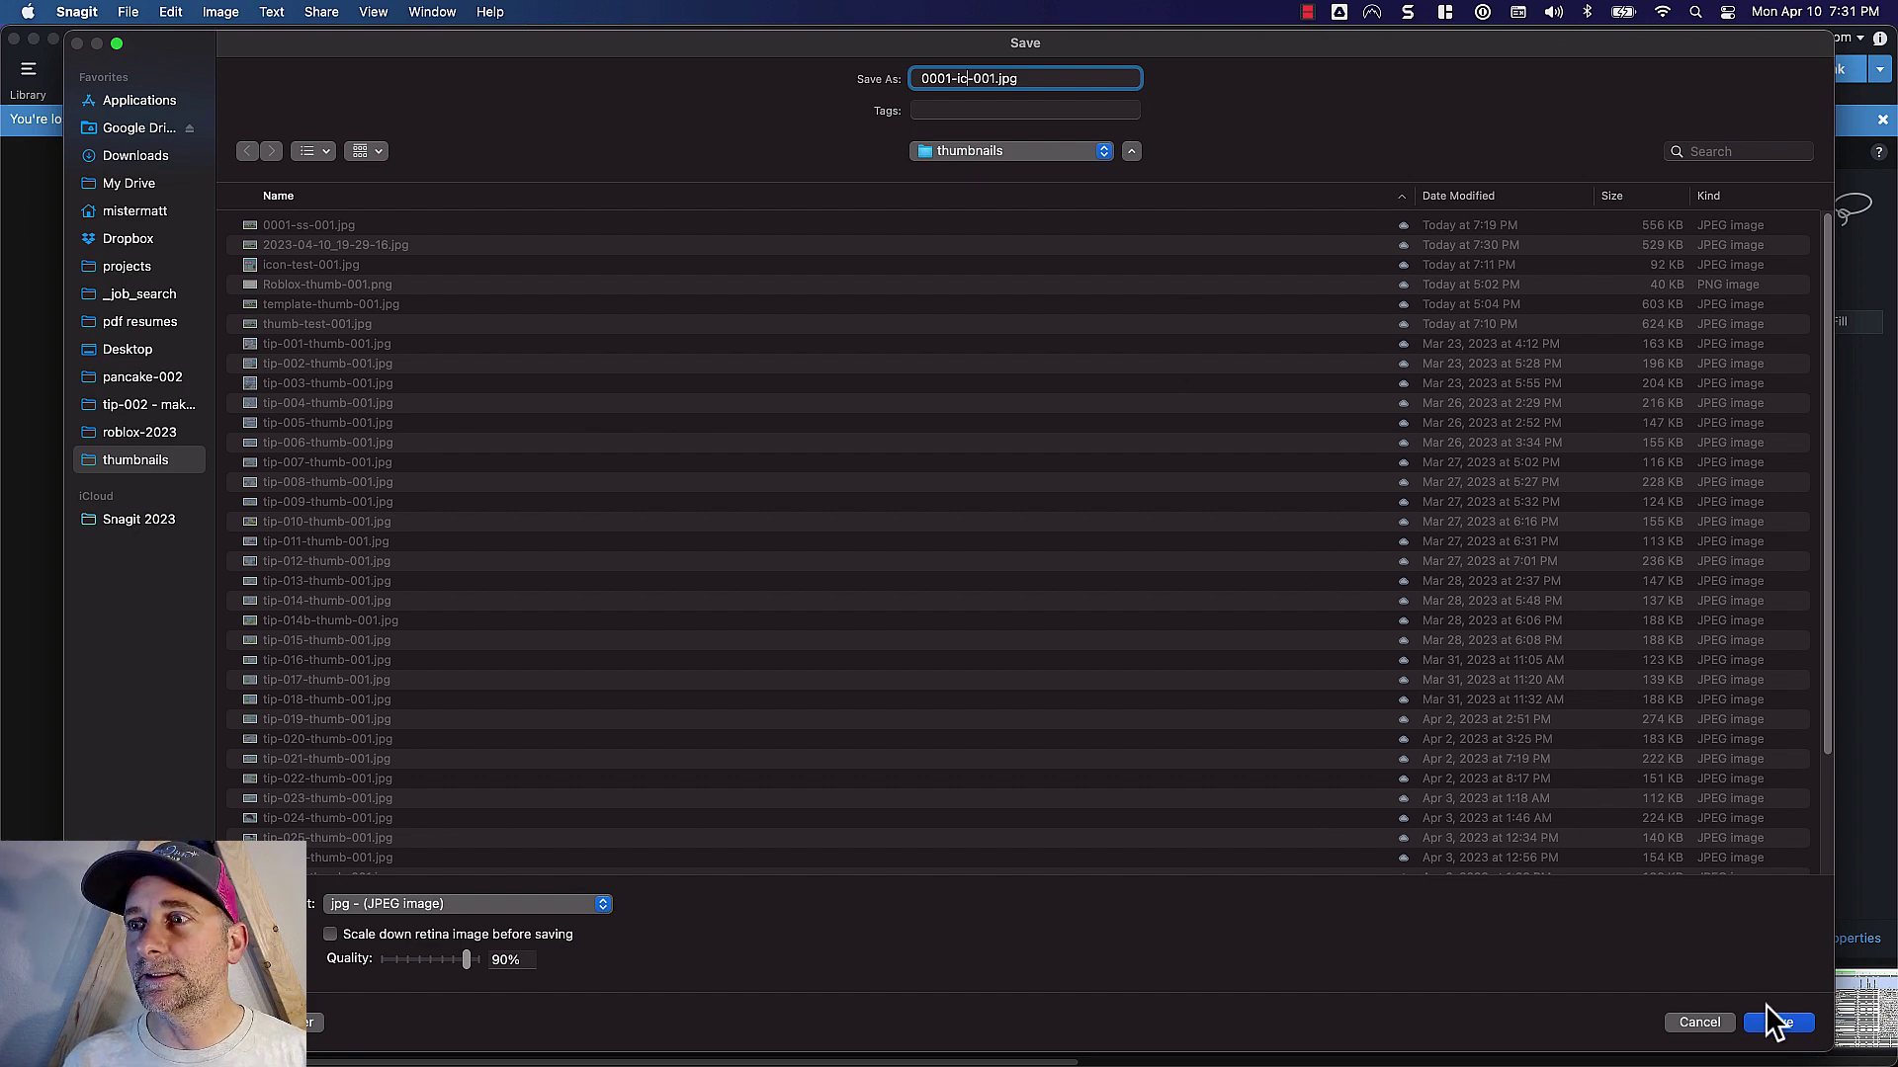
pyautogui.click(1789, 1025)
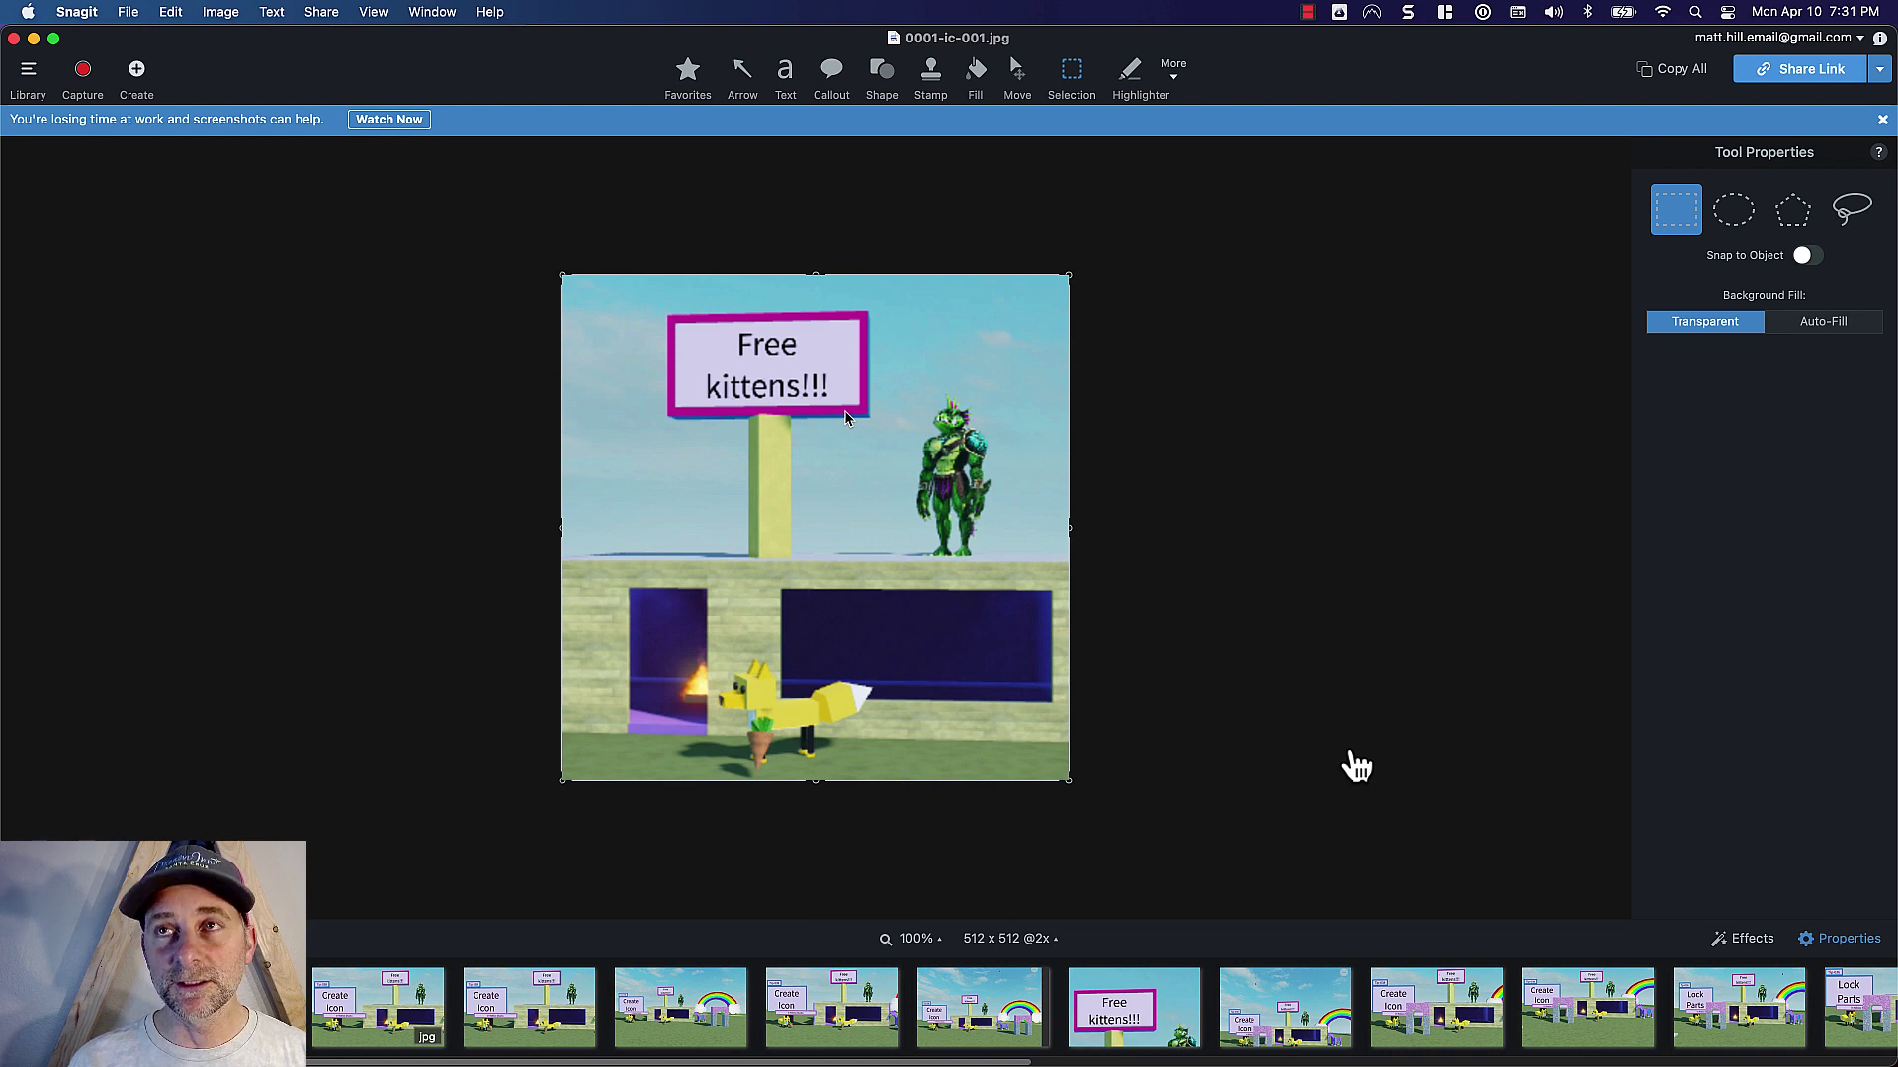
# - Switch to Roblox Studio, replace the game icon in the game settings with 0001-ic-001.jpg from the thumbnails folder, and save the settings
pyautogui.press('super+Tab')
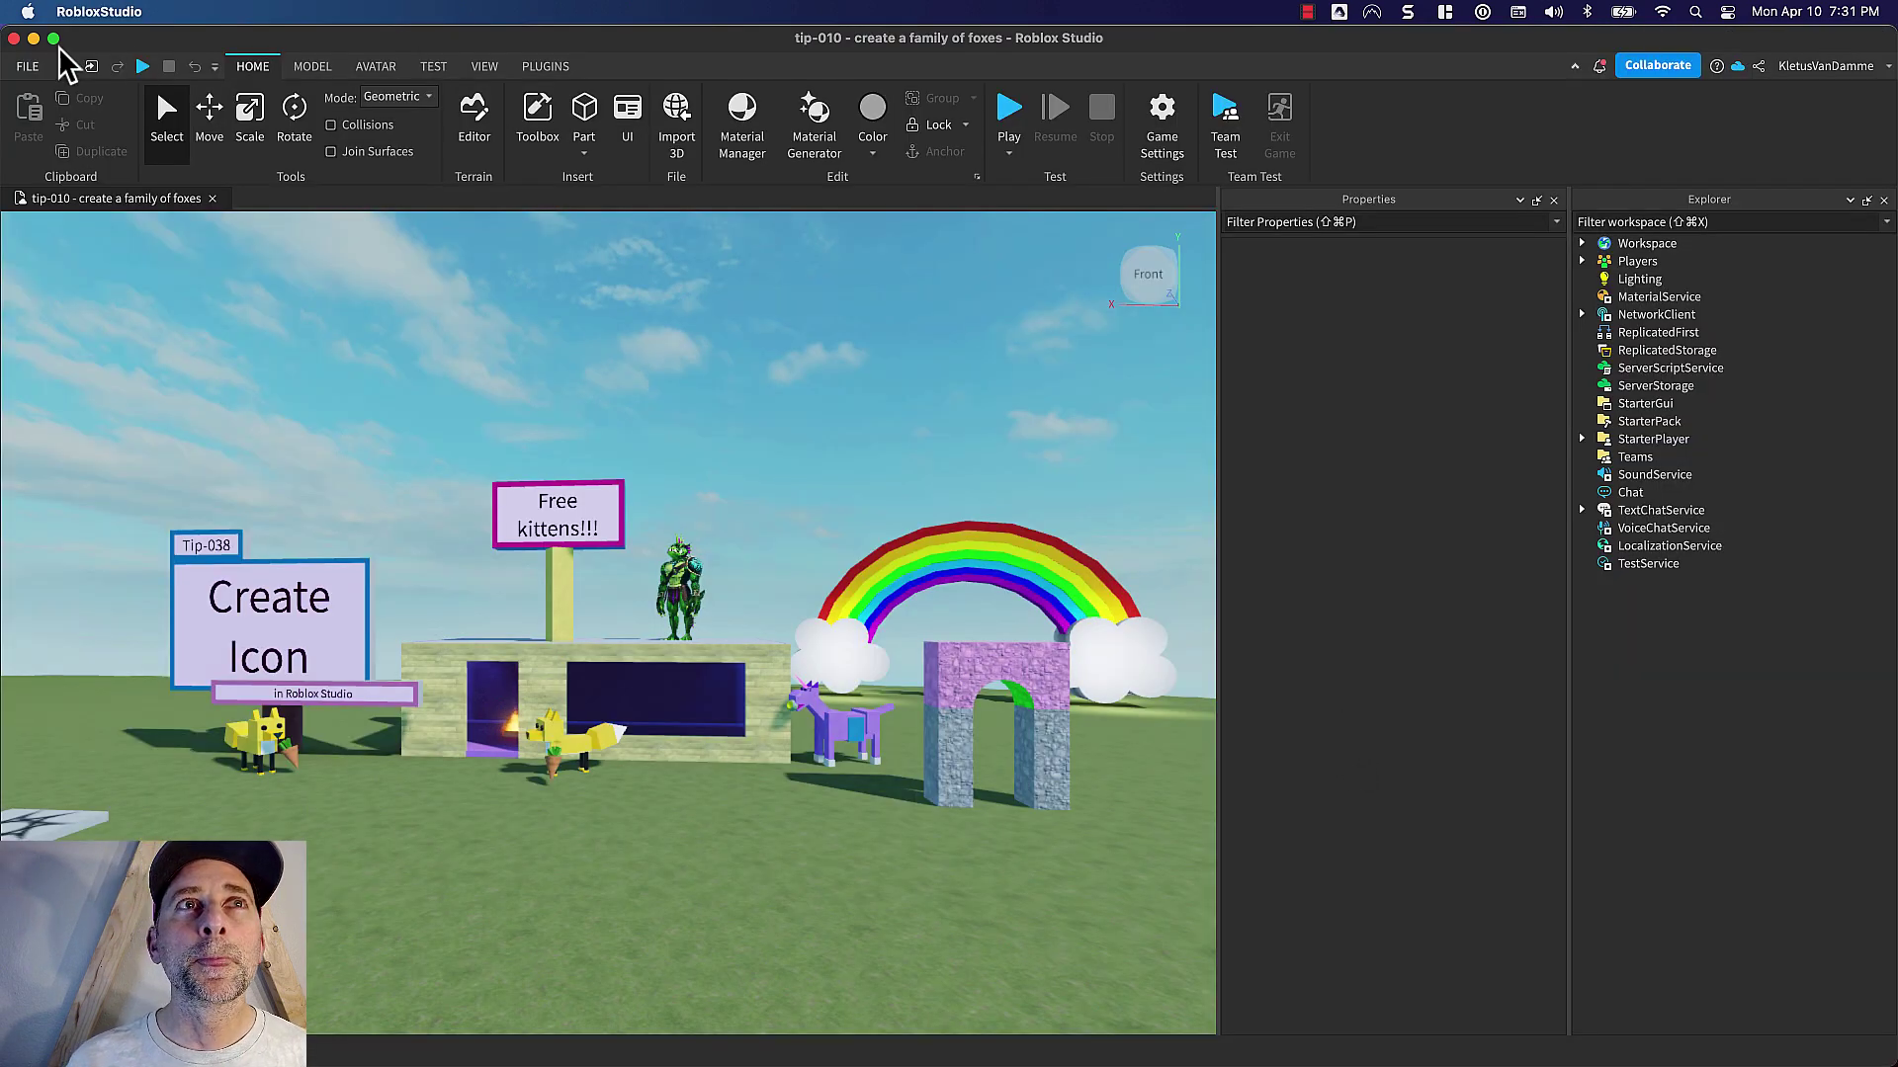
pyautogui.click(23, 69)
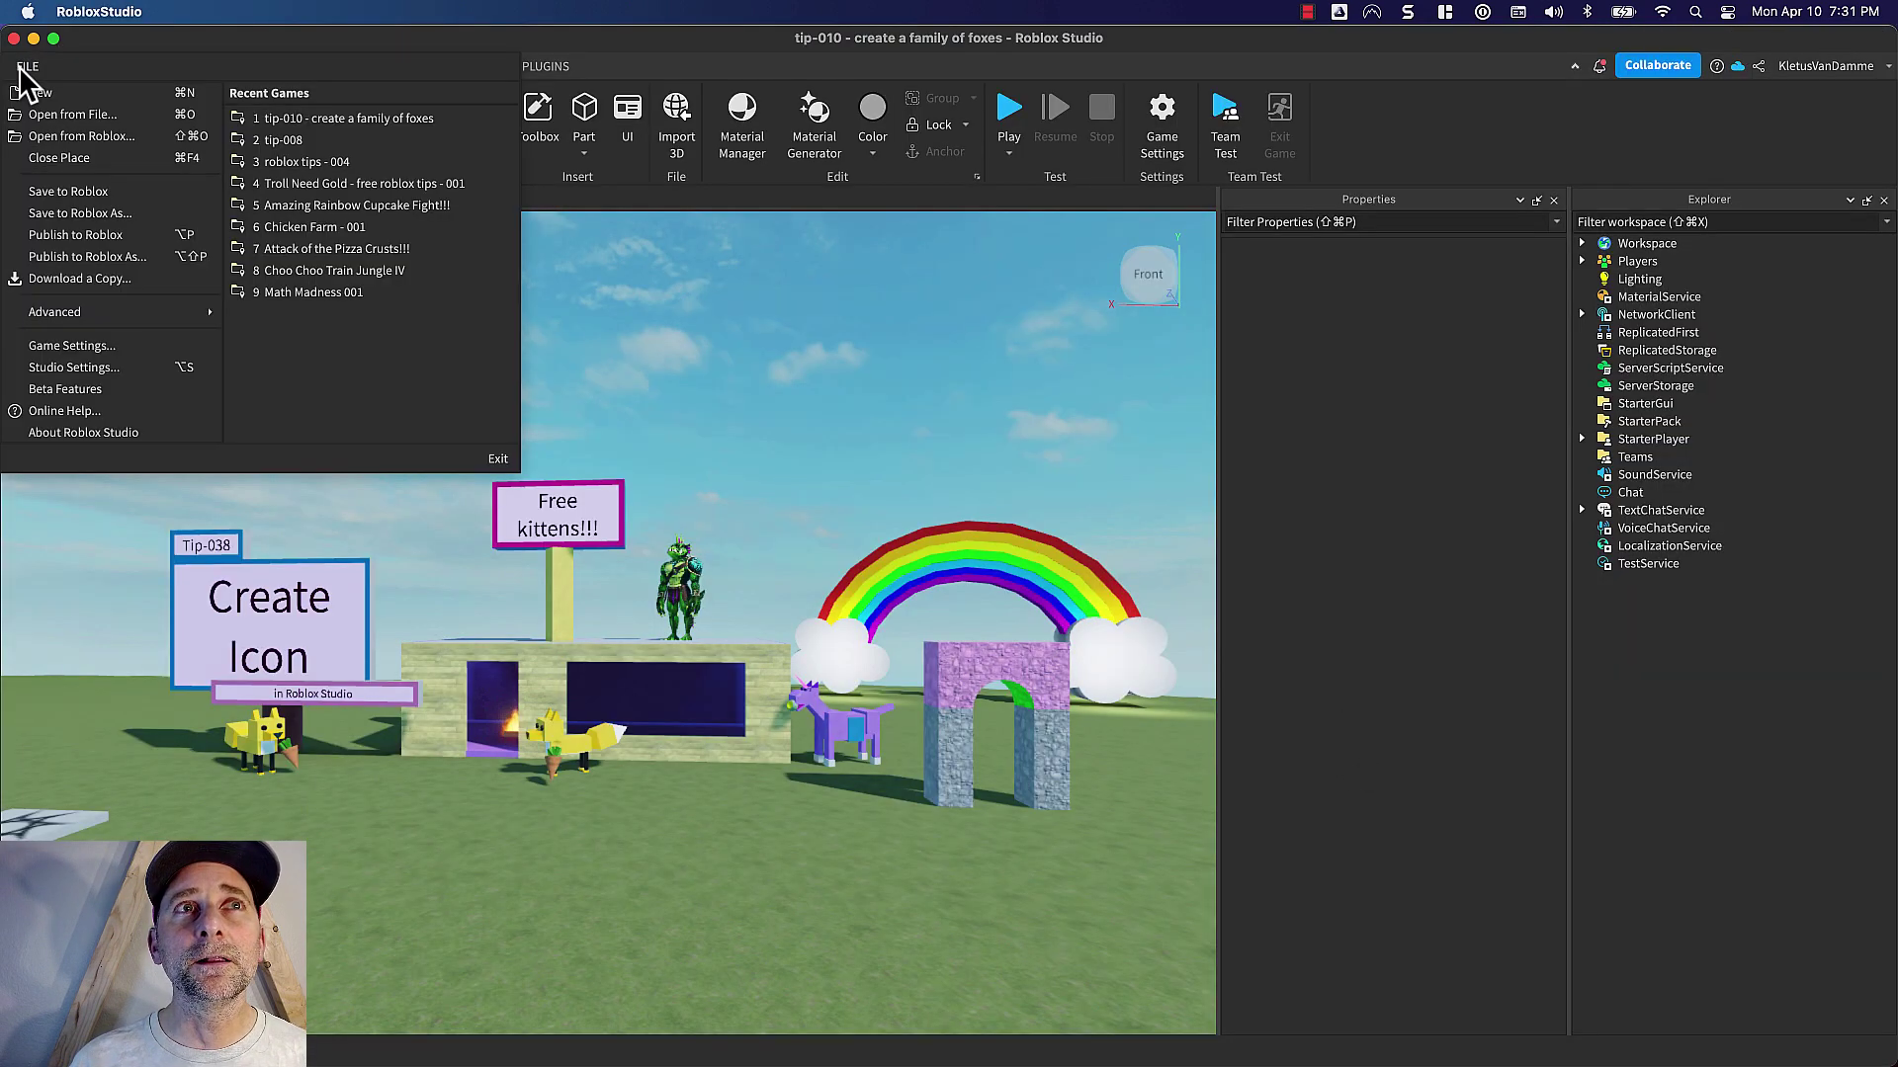
pyautogui.click(67, 346)
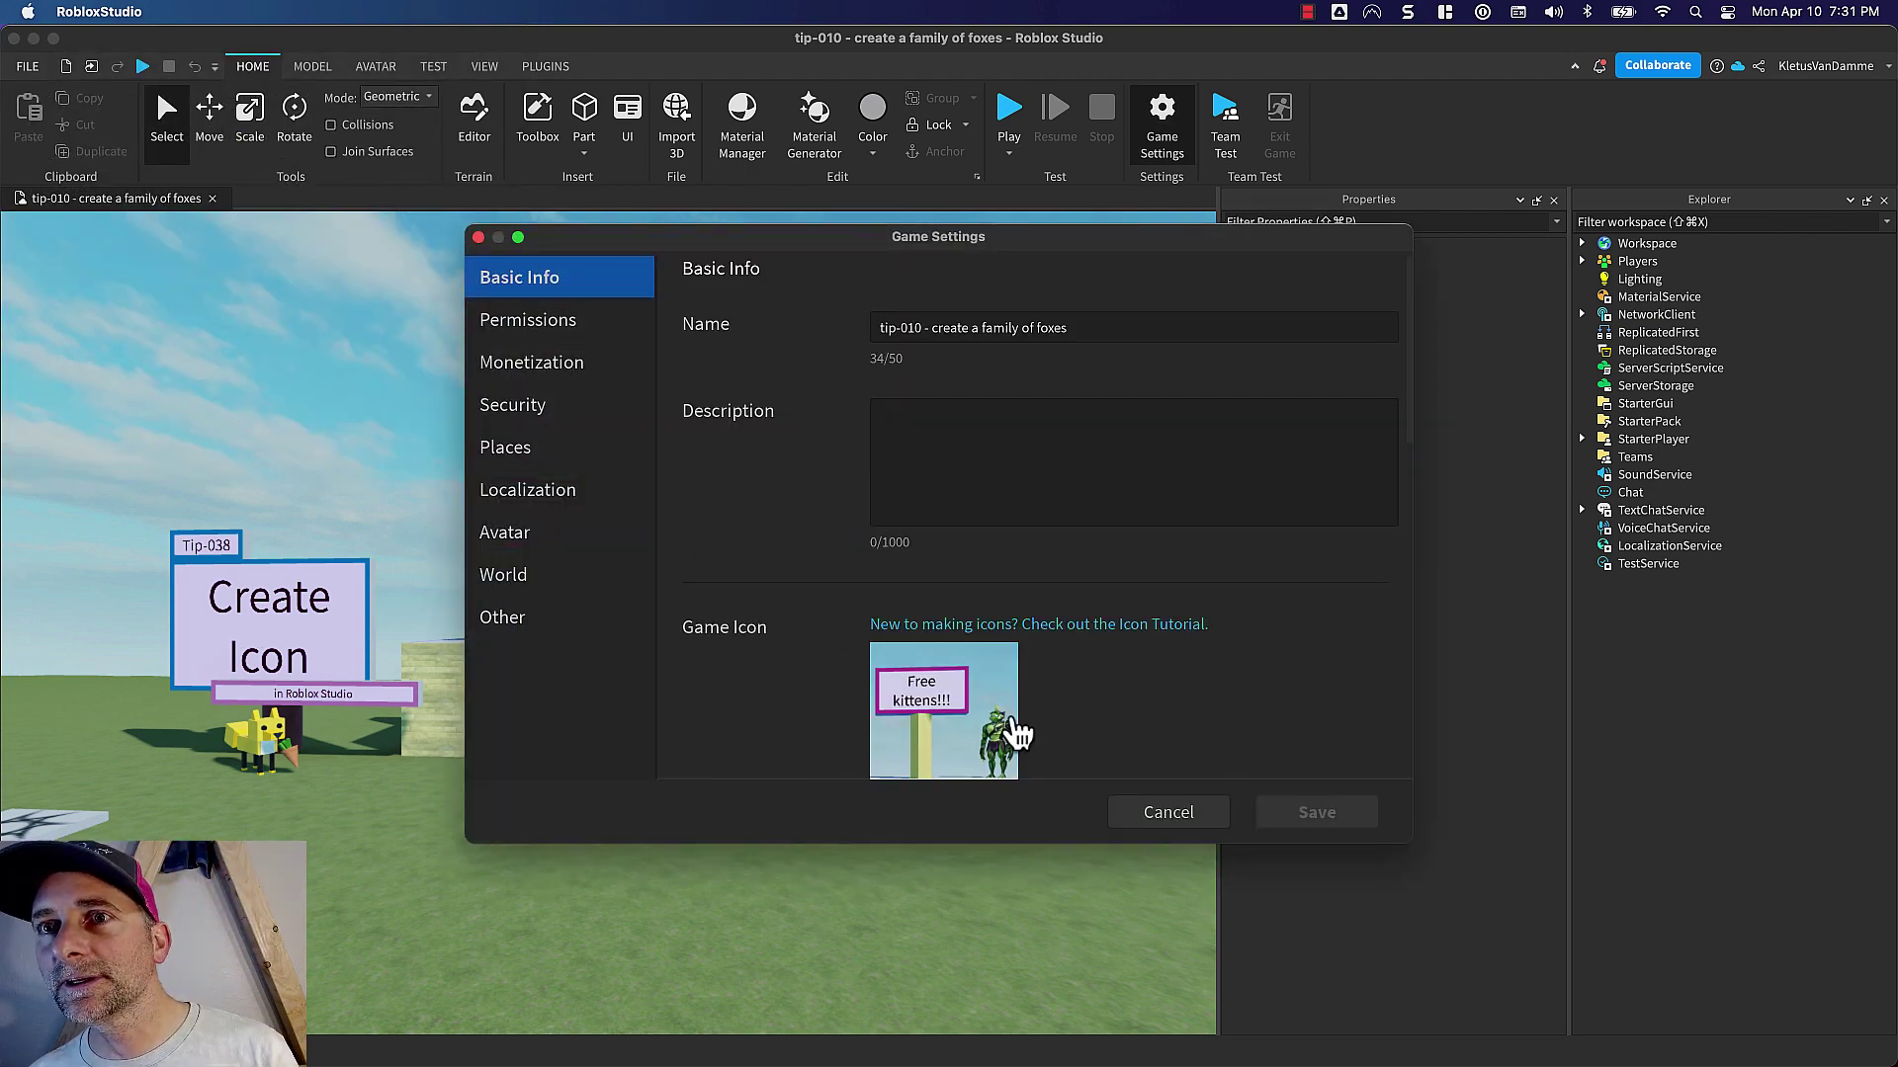
pyautogui.moveTo(1003, 726)
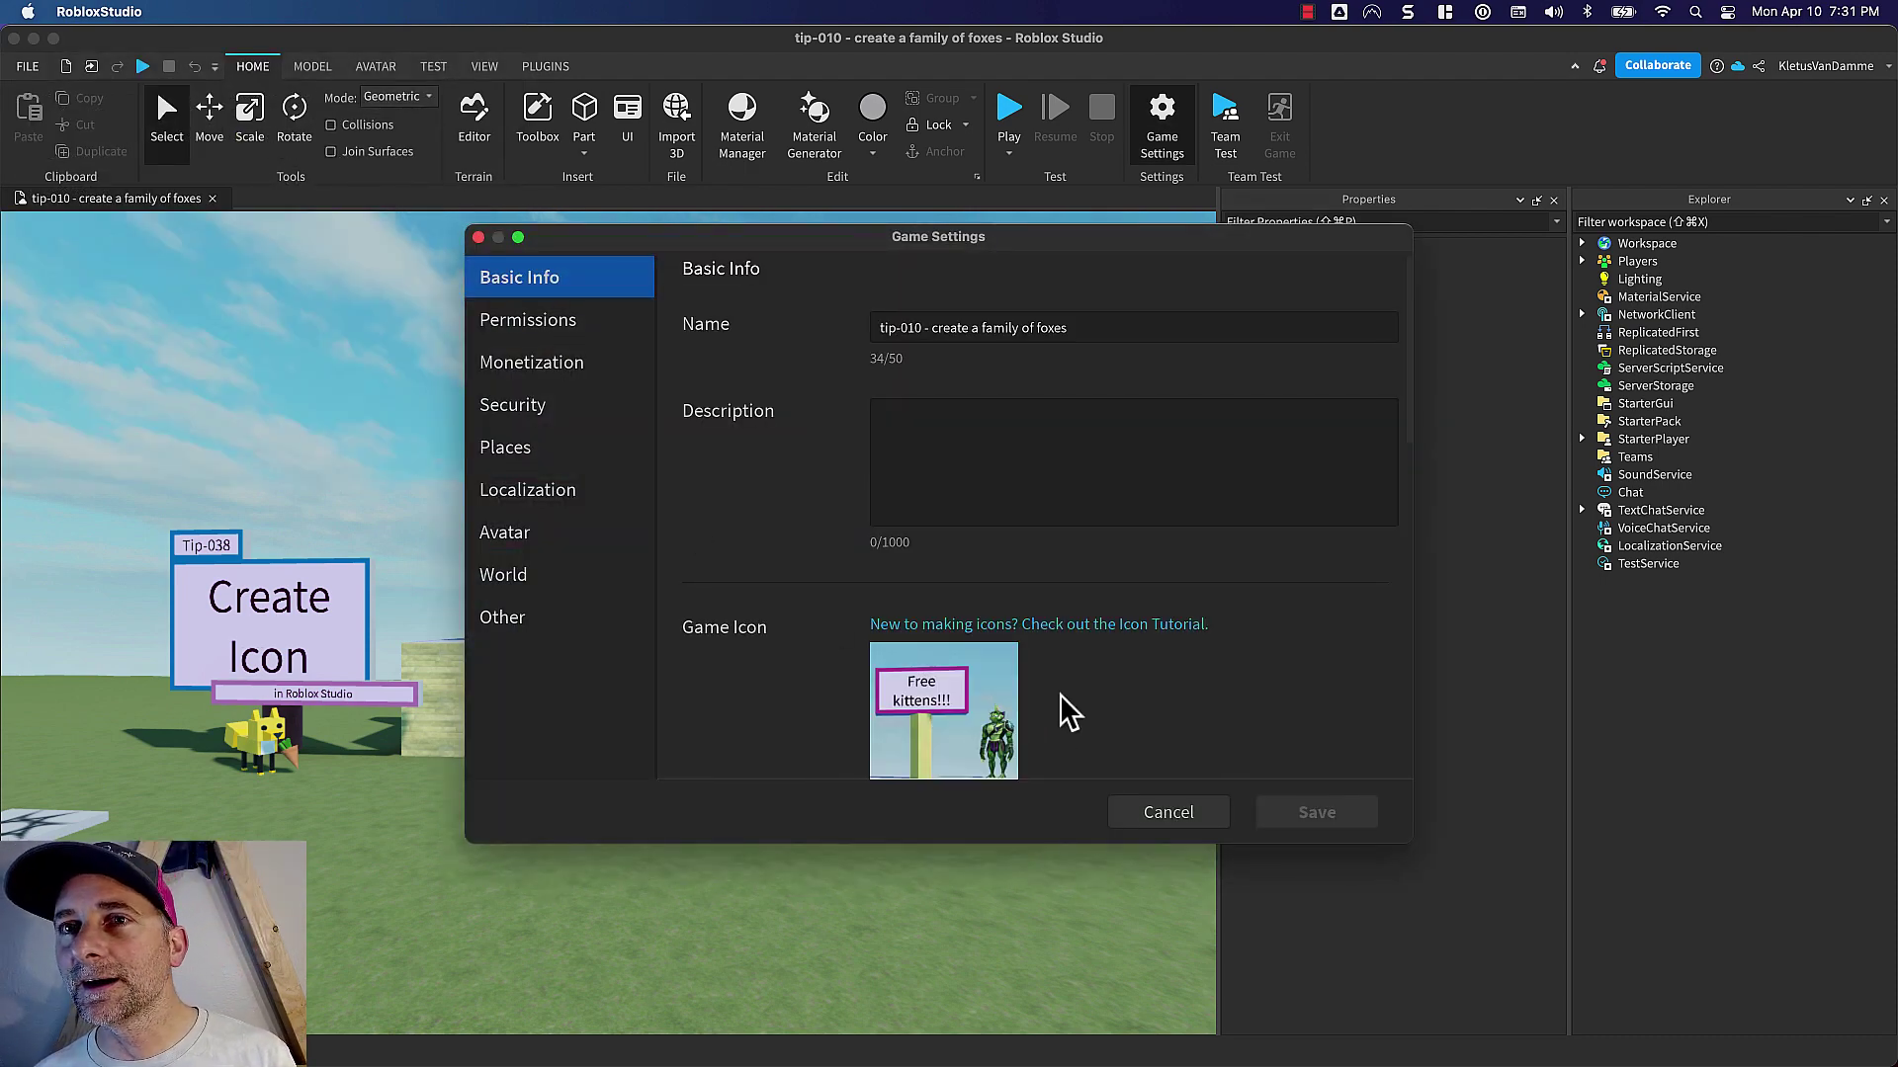
pyautogui.click(984, 715)
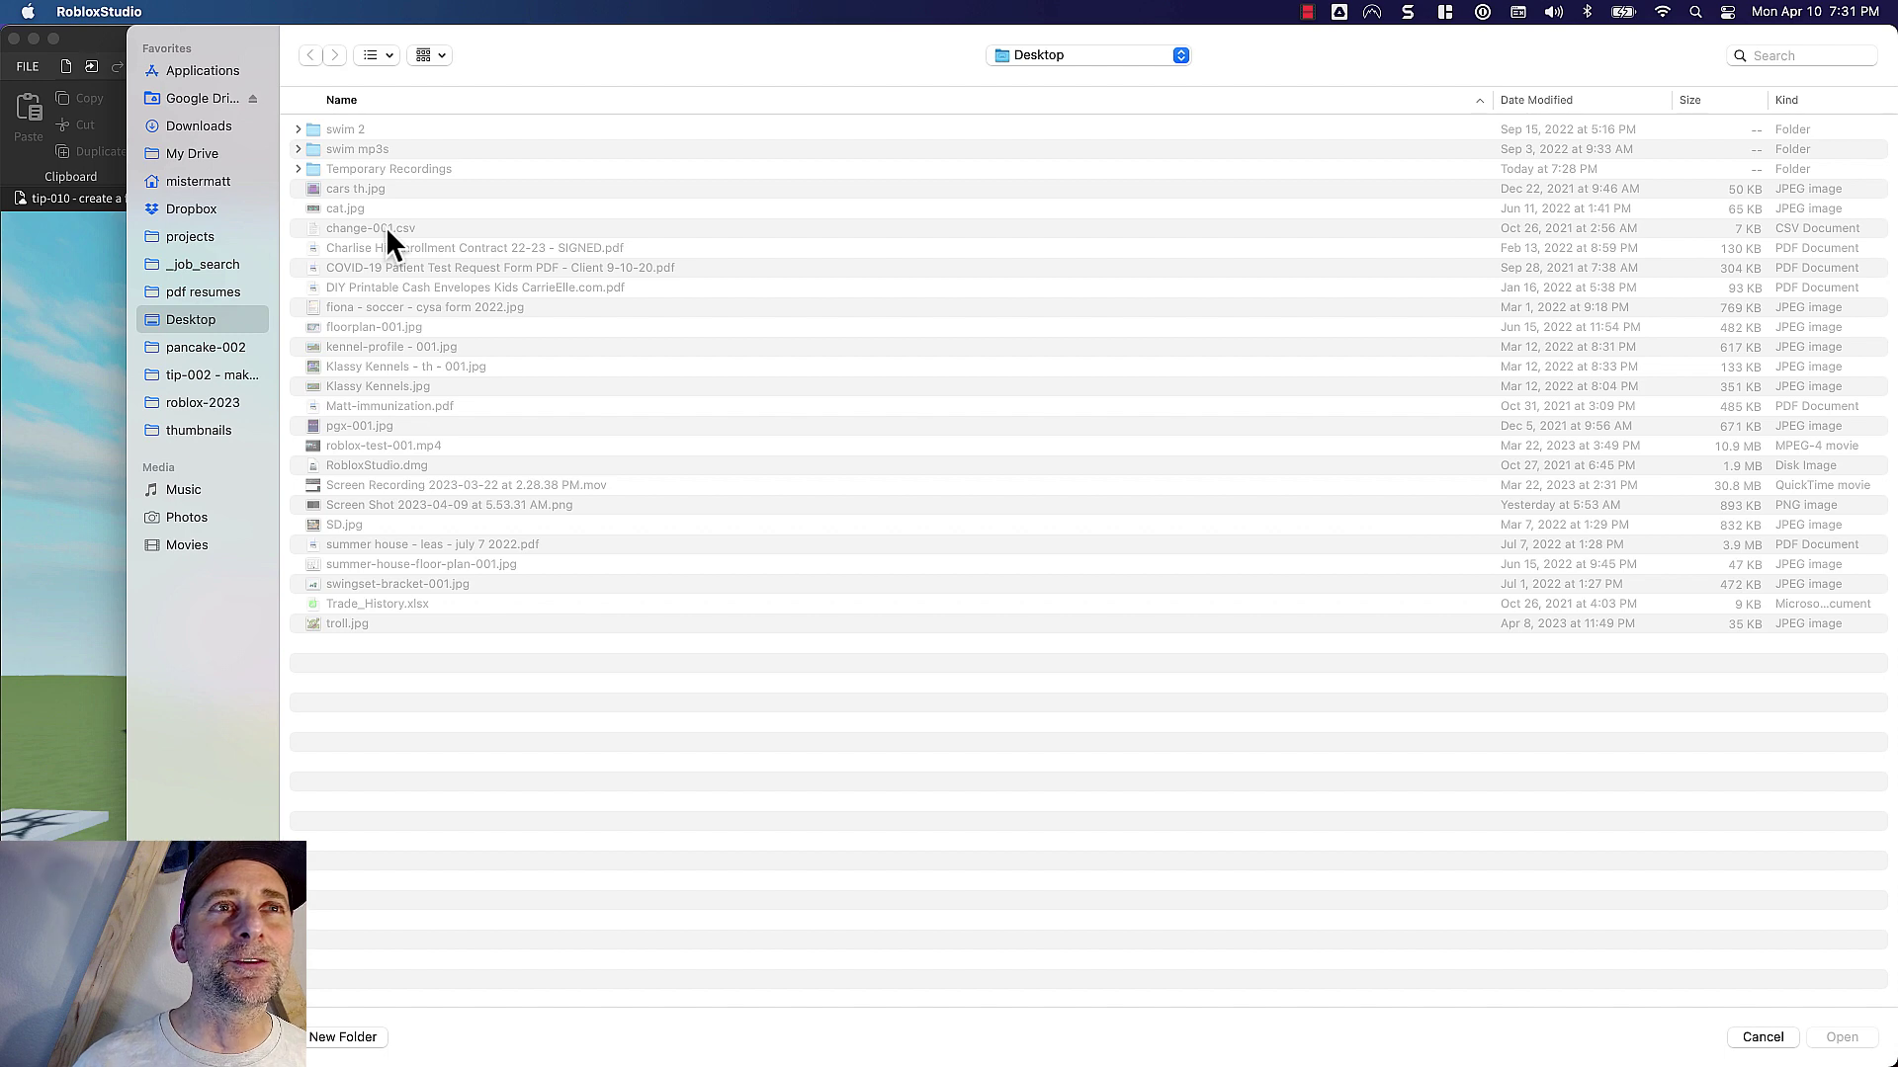
pyautogui.click(200, 431)
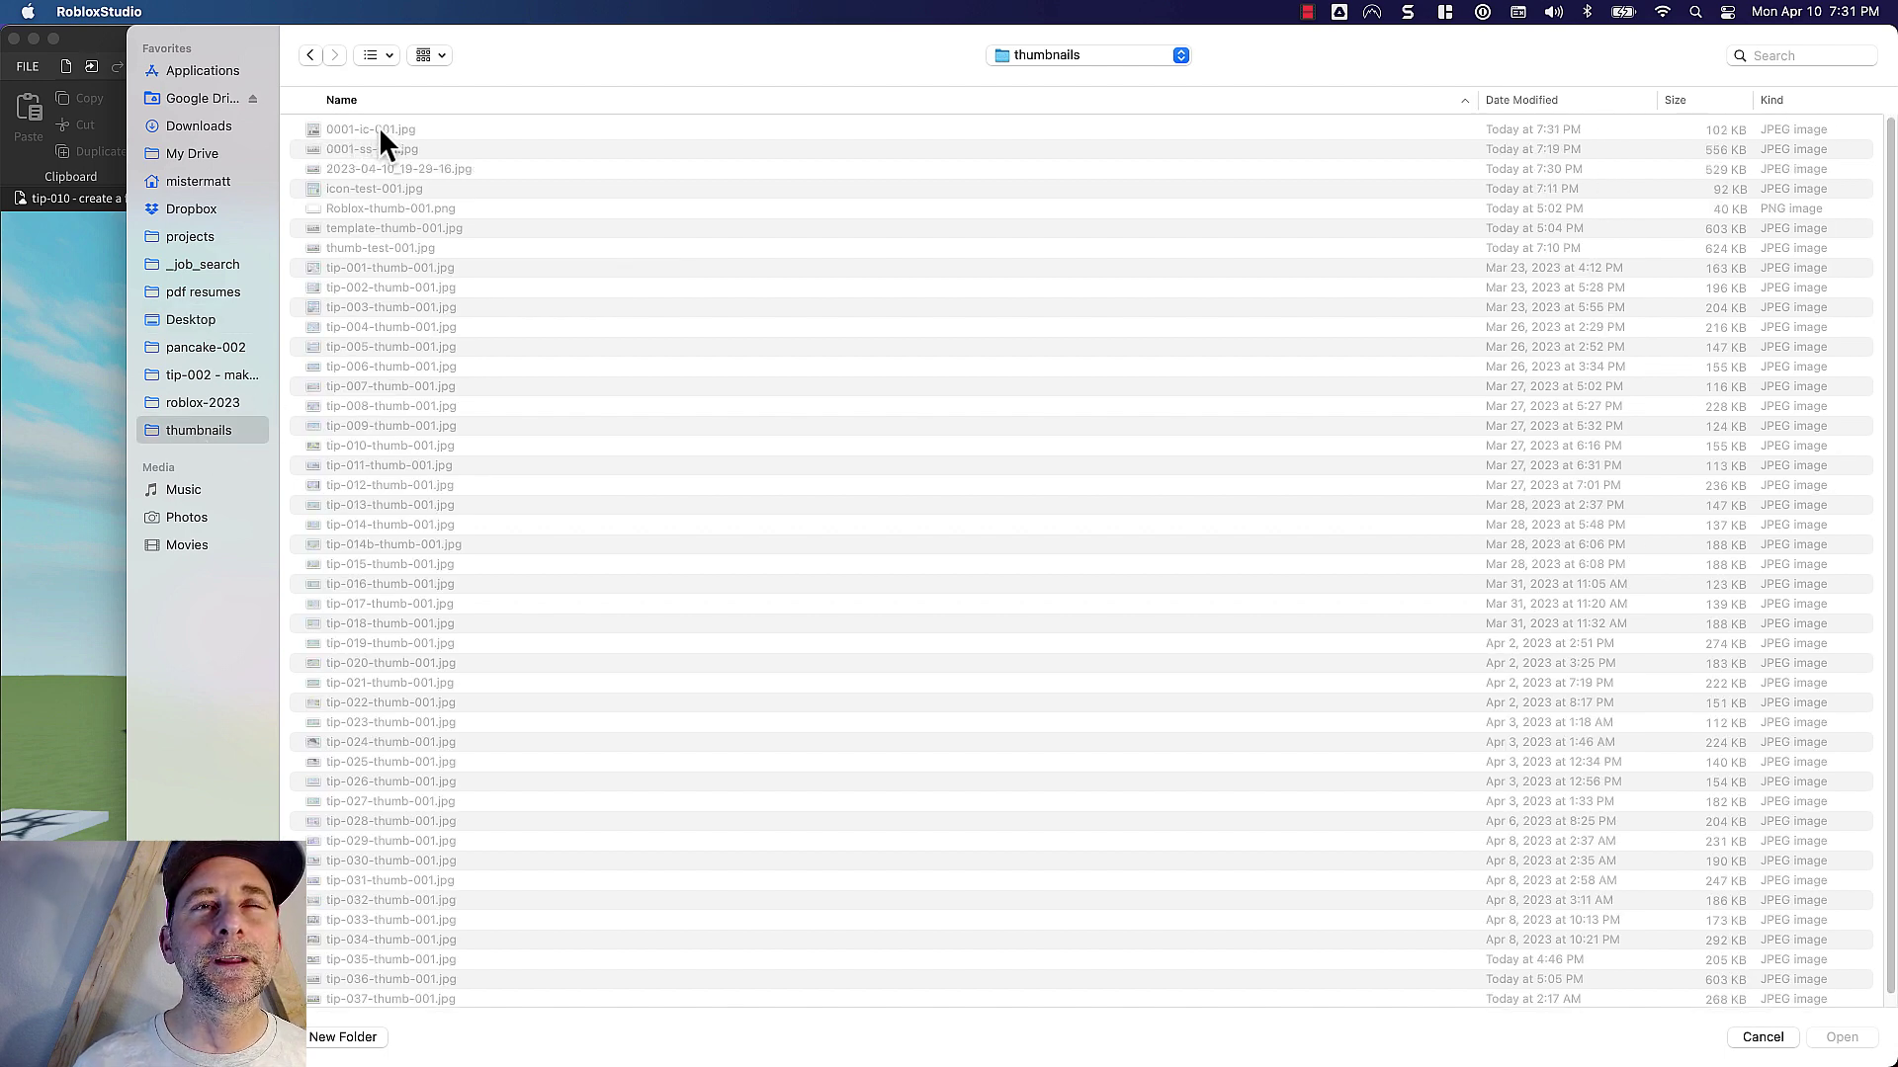
pyautogui.doubleClick(380, 131)
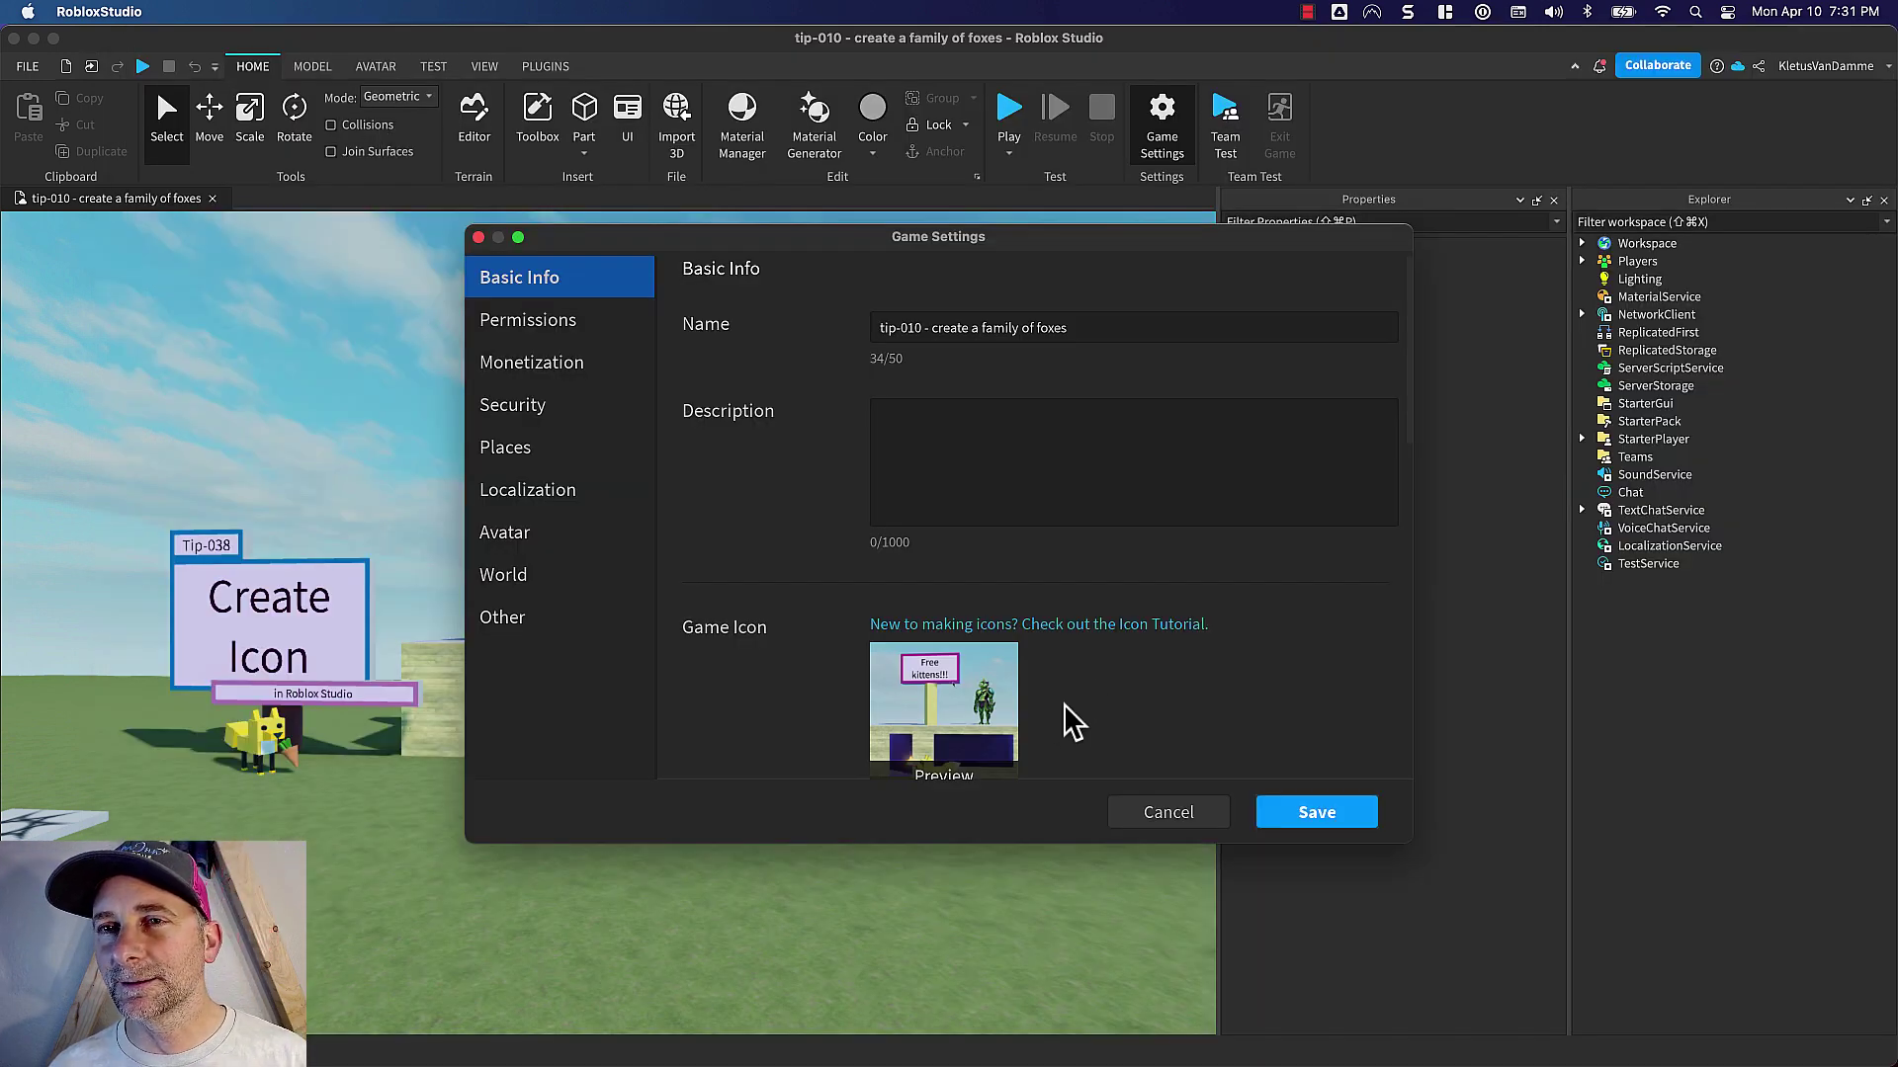
pyautogui.scroll(-5, 1119, 700)
pyautogui.scroll(3, 1122, 698)
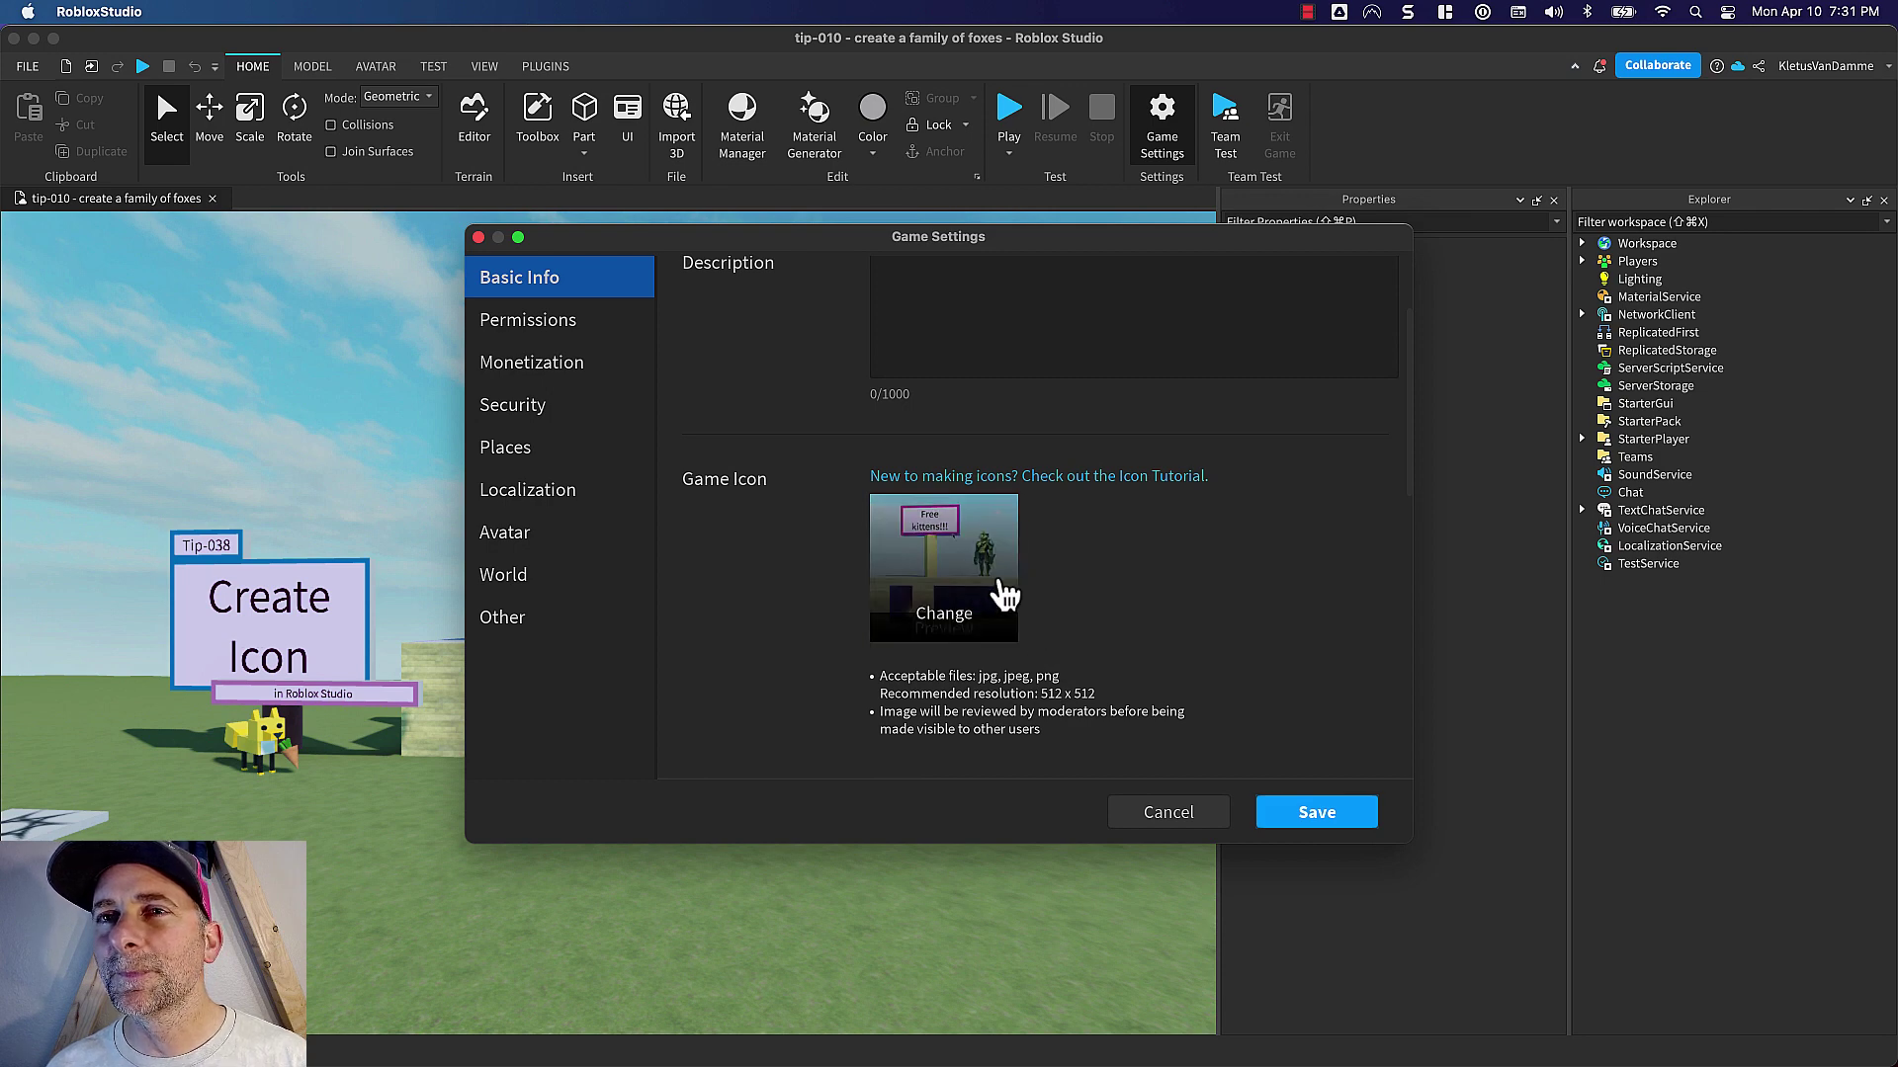
pyautogui.click(1275, 816)
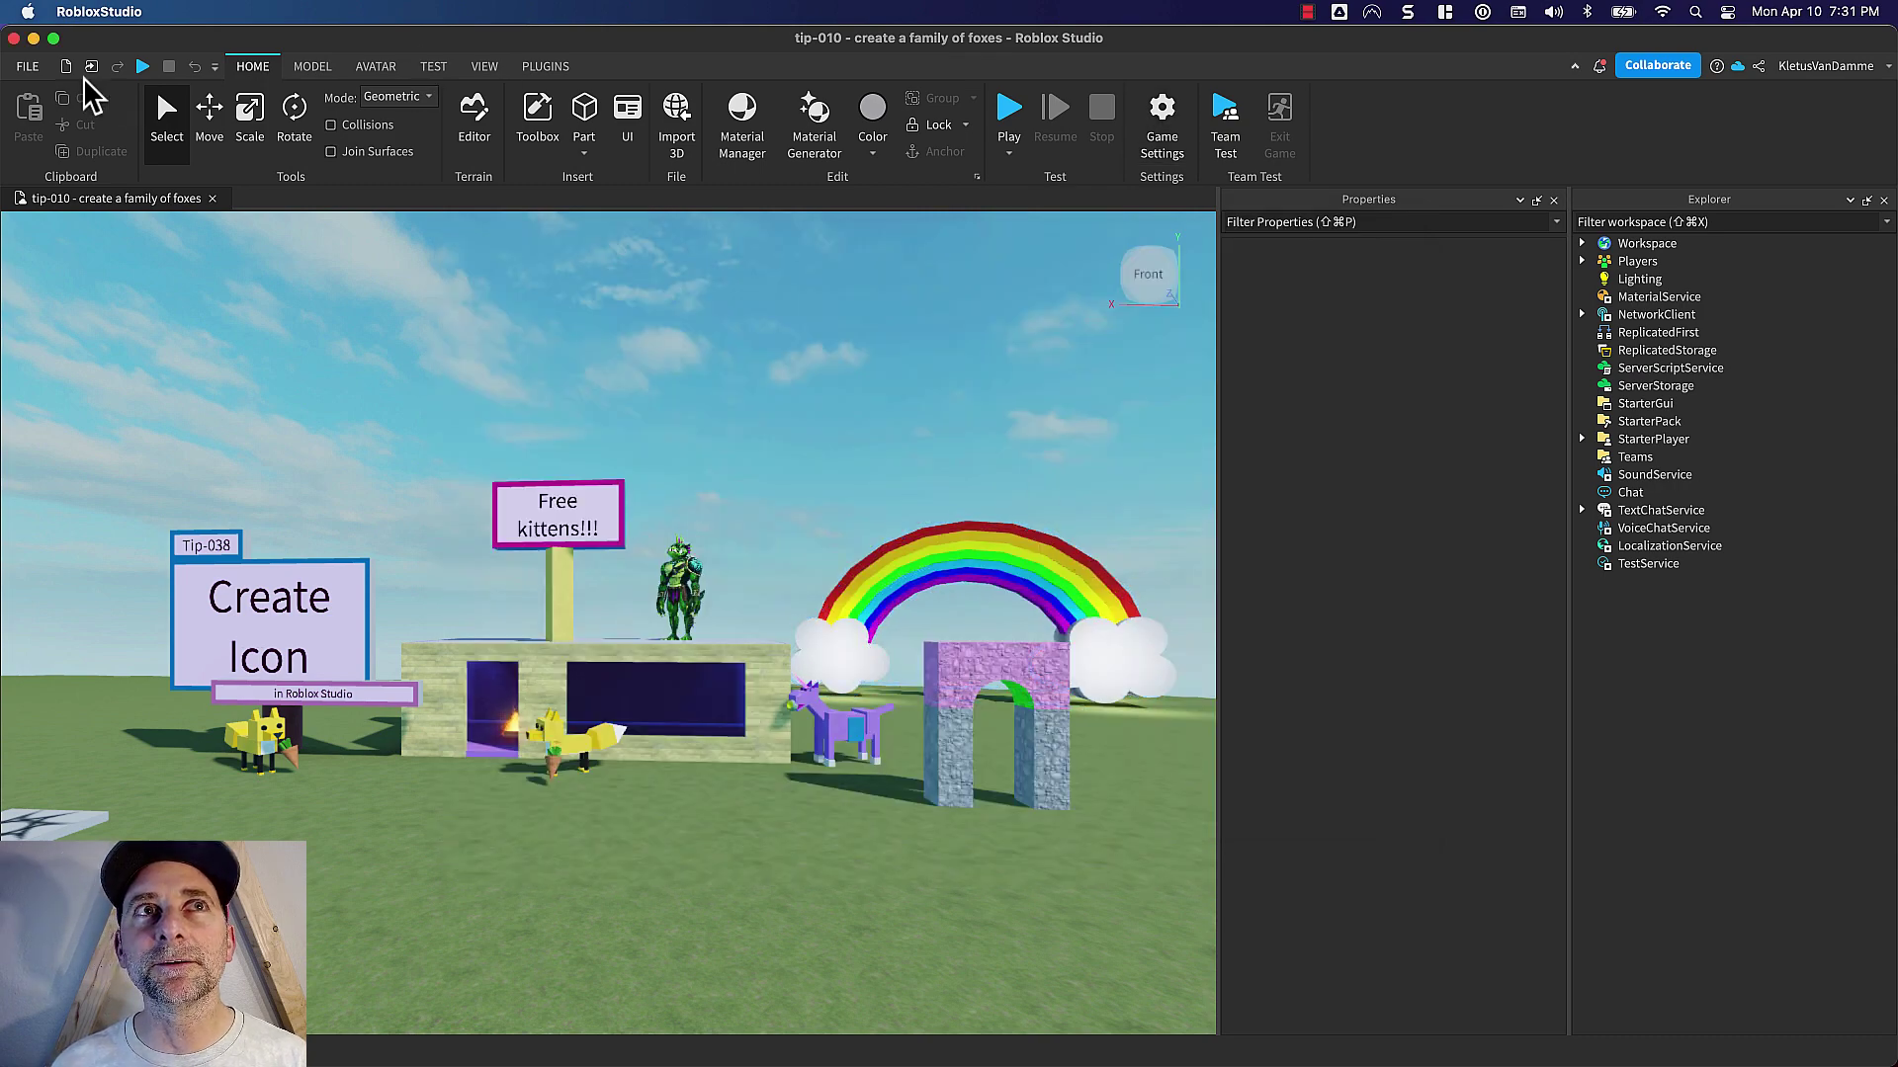
# - Add 0001-ss-001.jpg from the thumbnails folder to the game's Screenshots & Videos in the game settings and save them
pyautogui.click(27, 67)
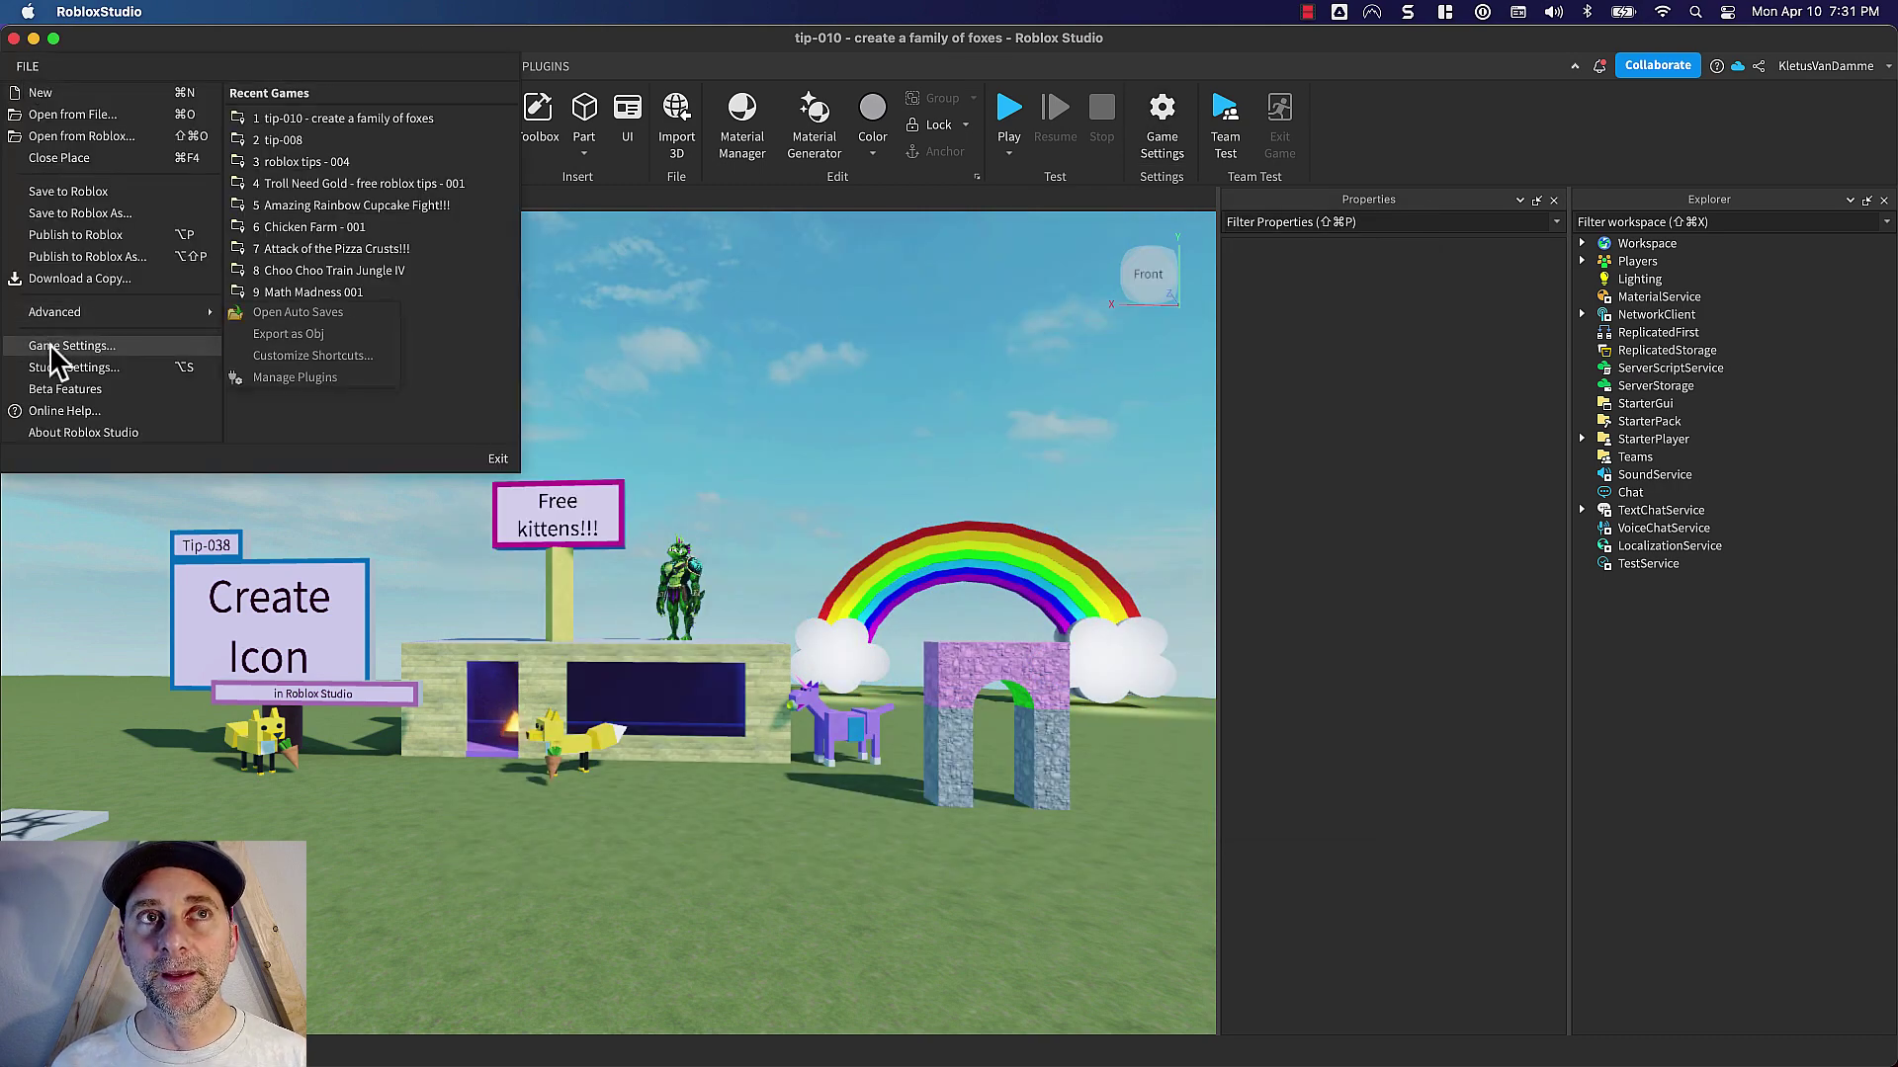
pyautogui.click(49, 344)
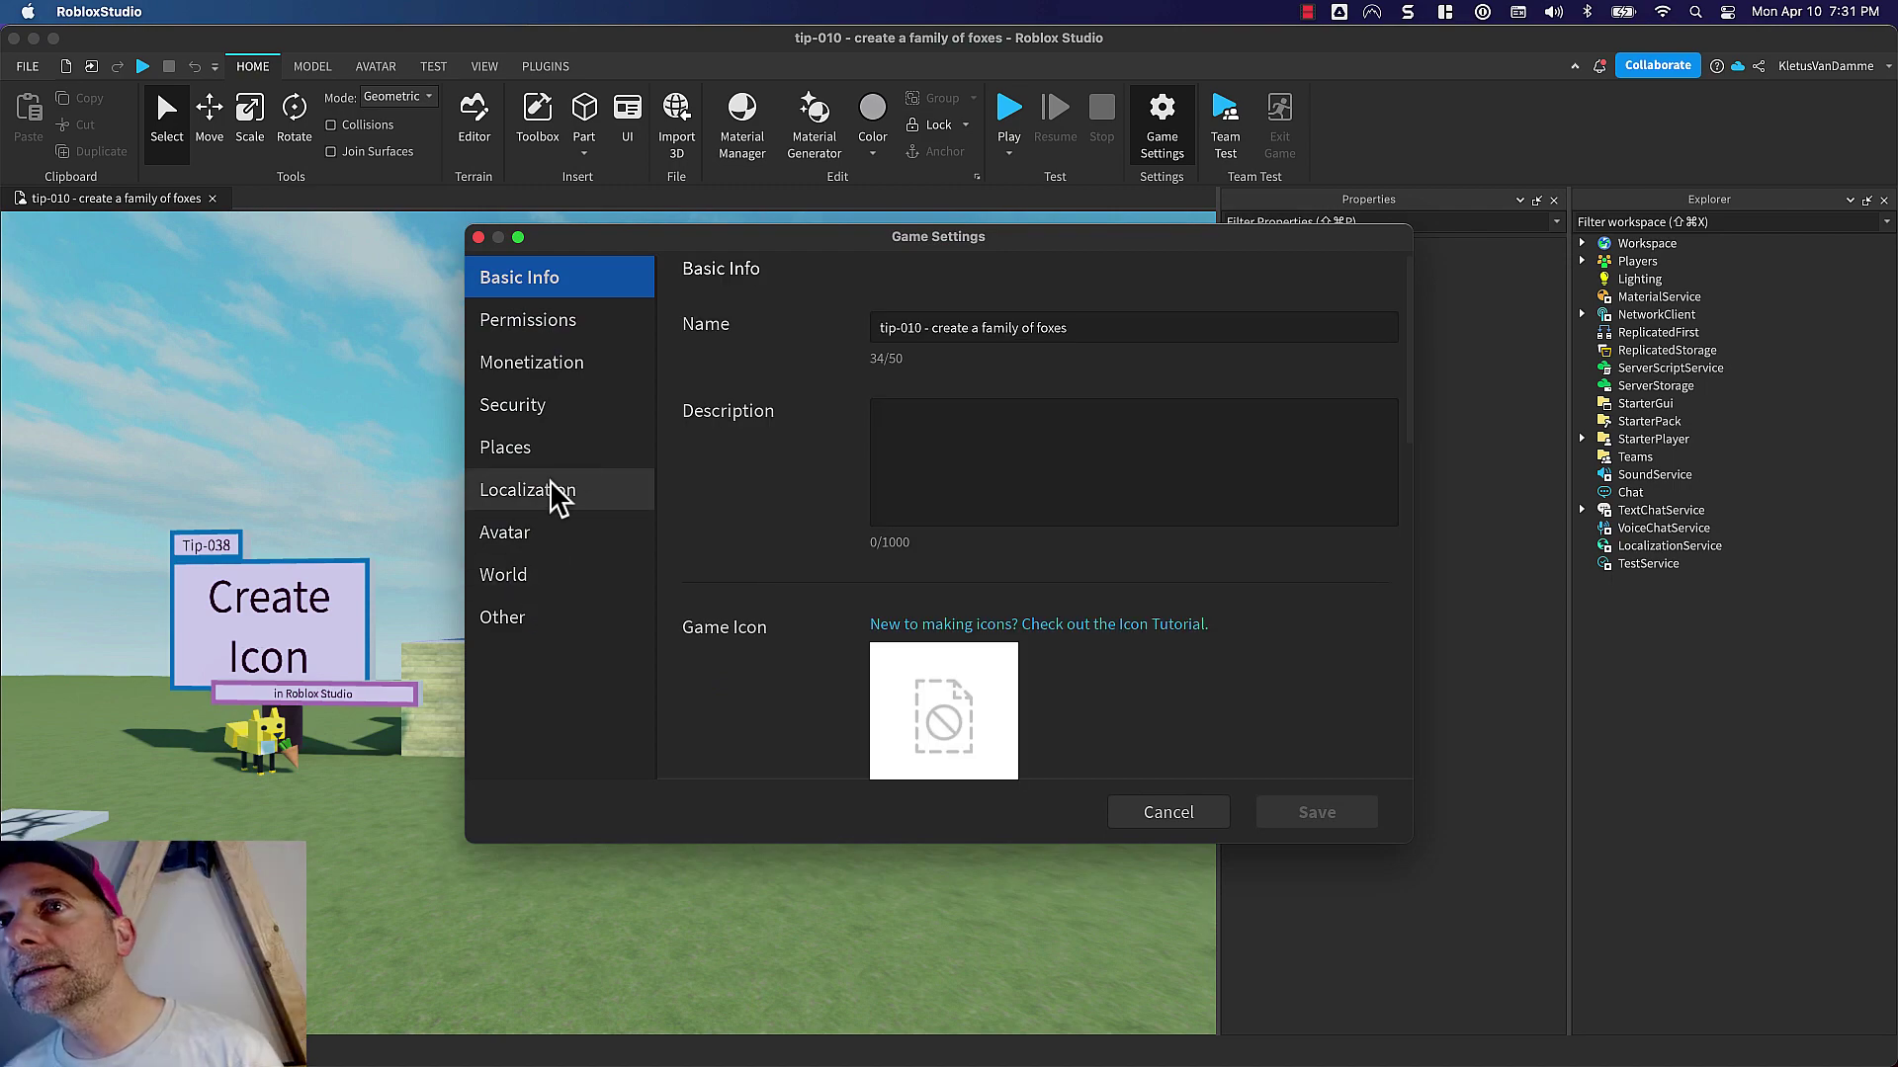
pyautogui.scroll(-5, 901, 577)
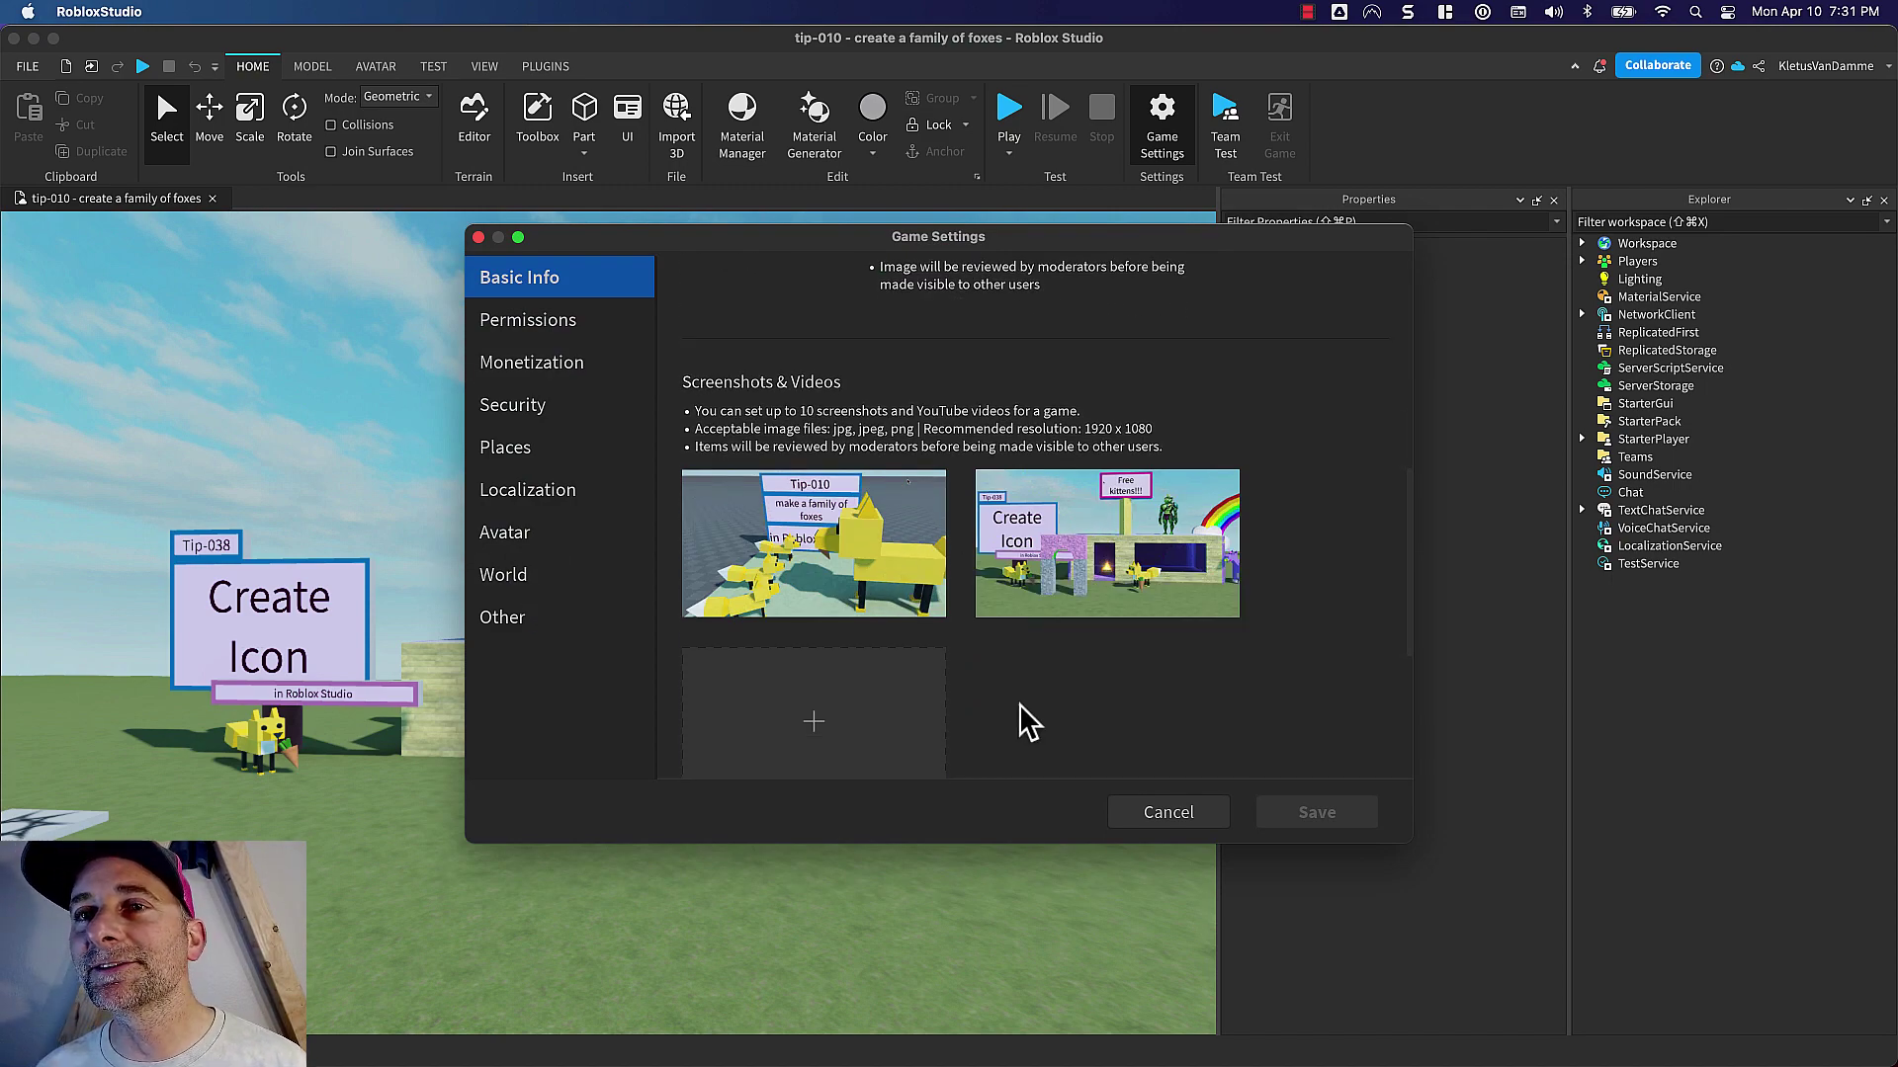
pyautogui.click(820, 718)
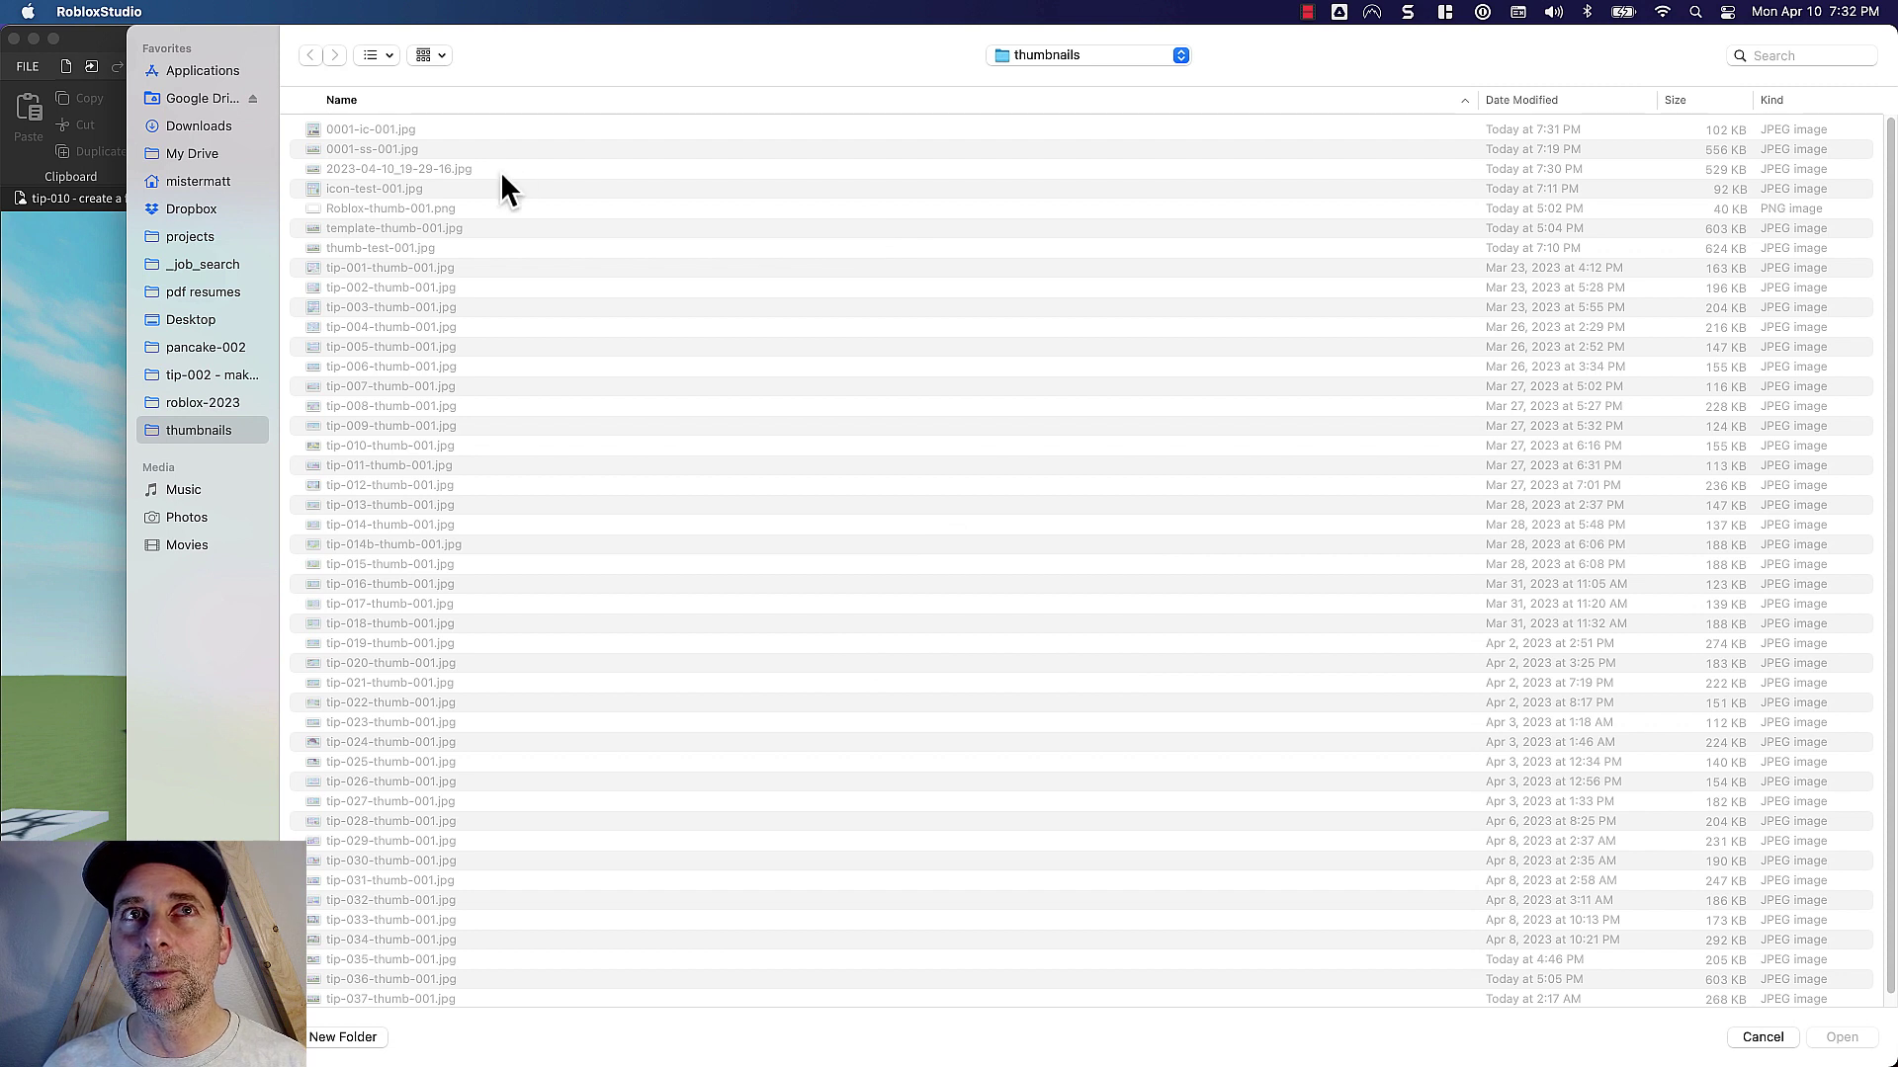
pyautogui.click(373, 148)
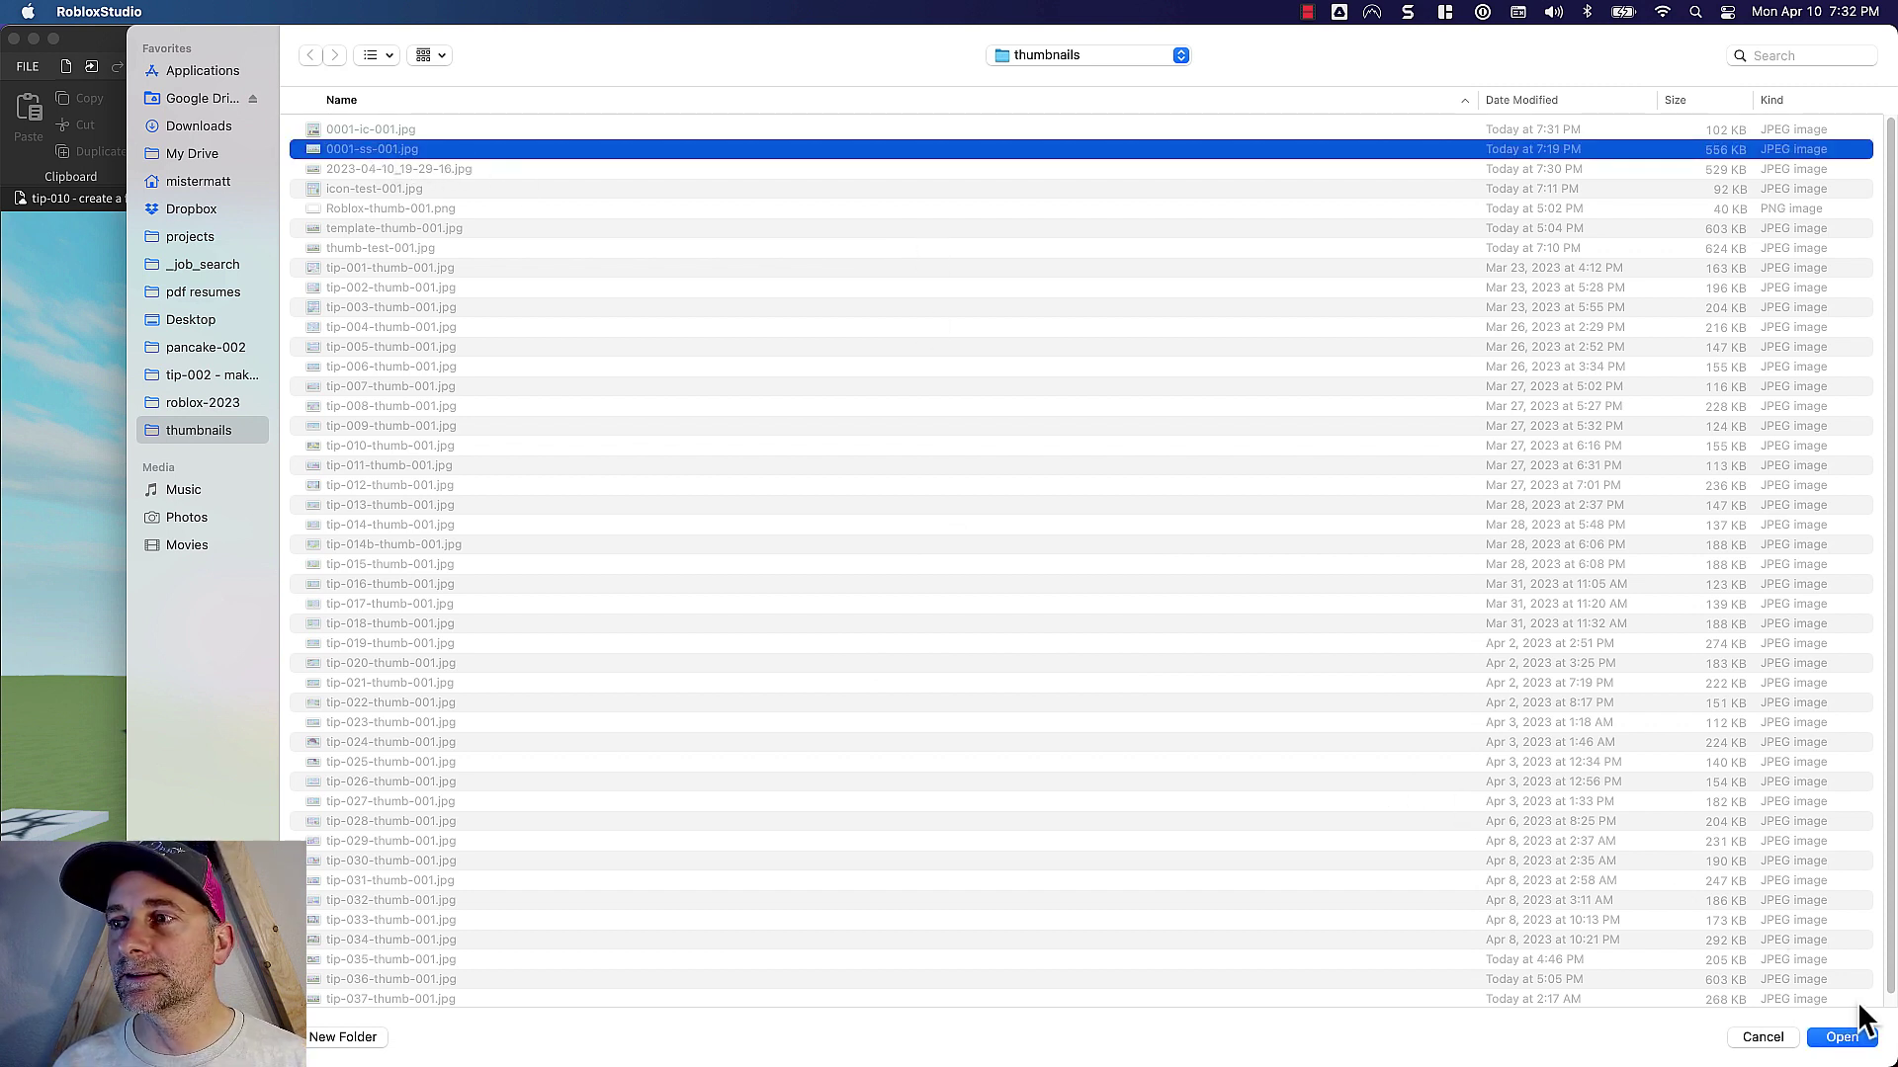
pyautogui.click(1843, 1037)
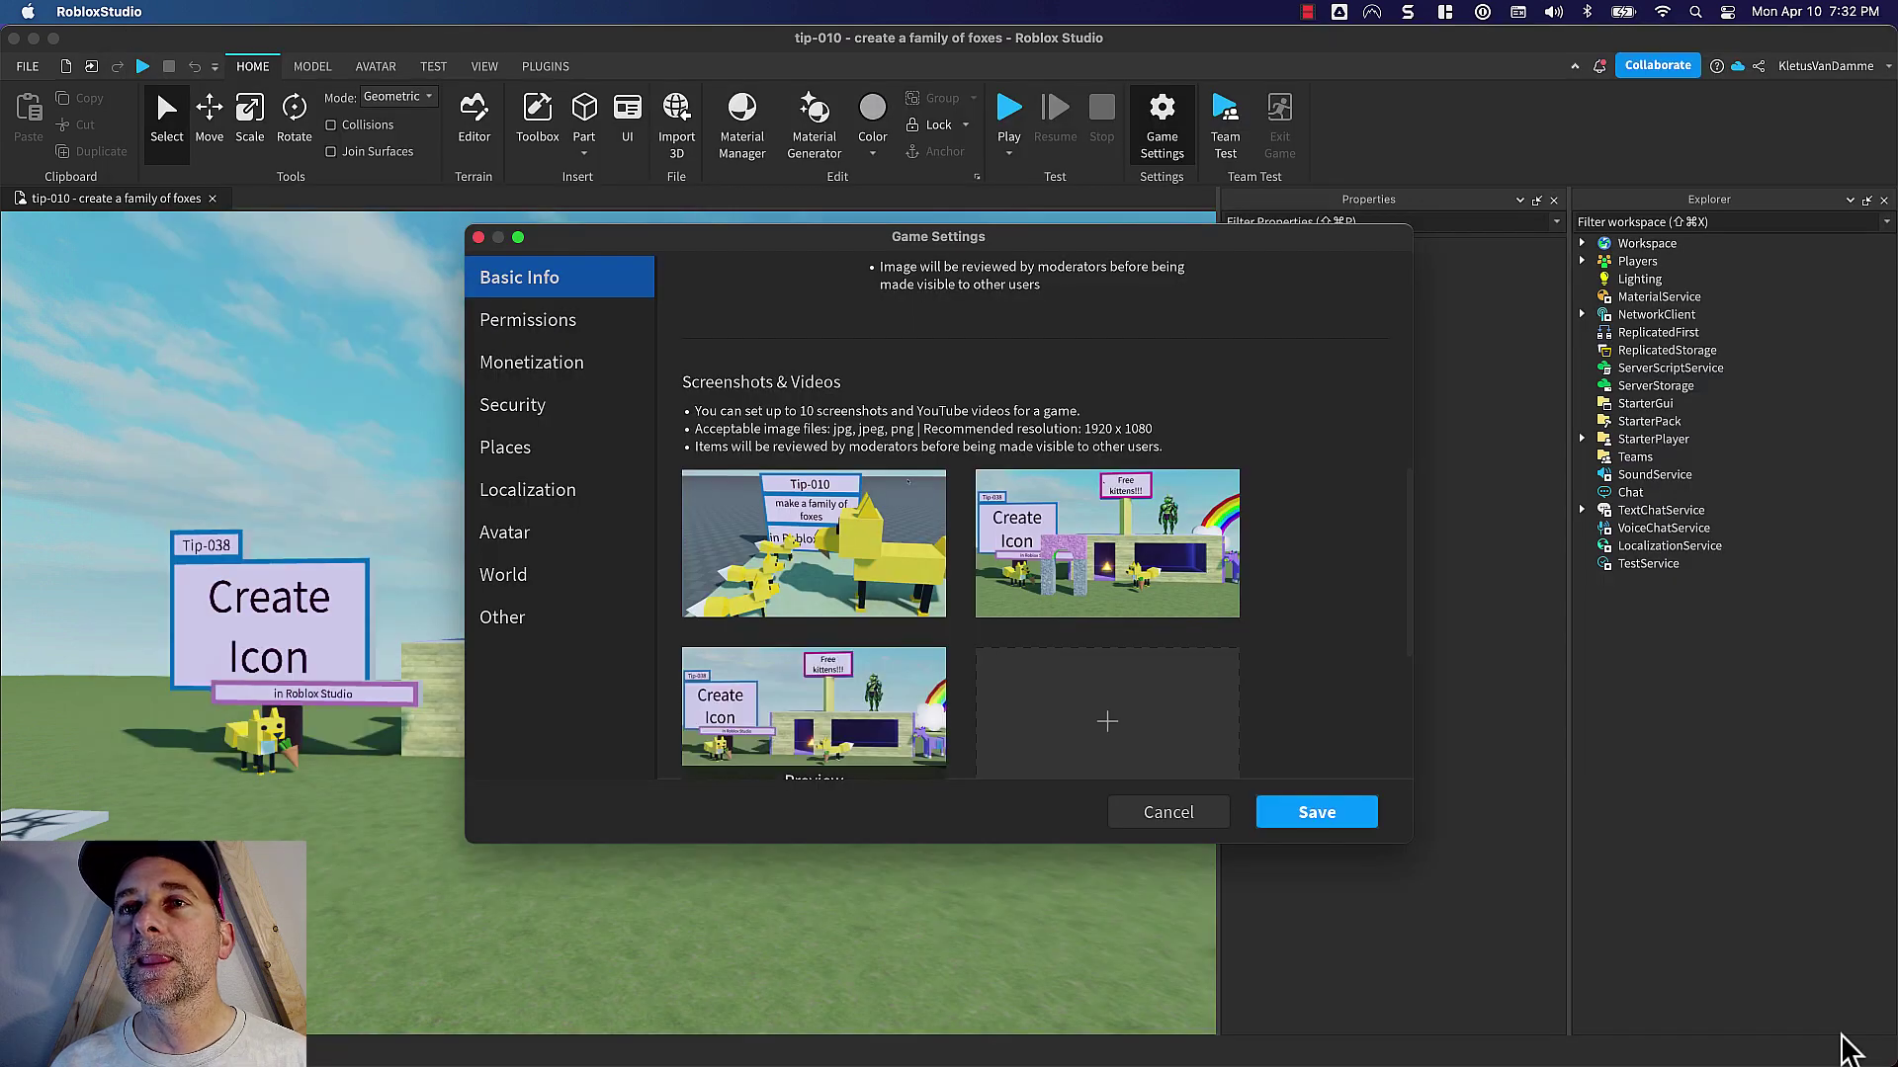
pyautogui.moveTo(1029, 543)
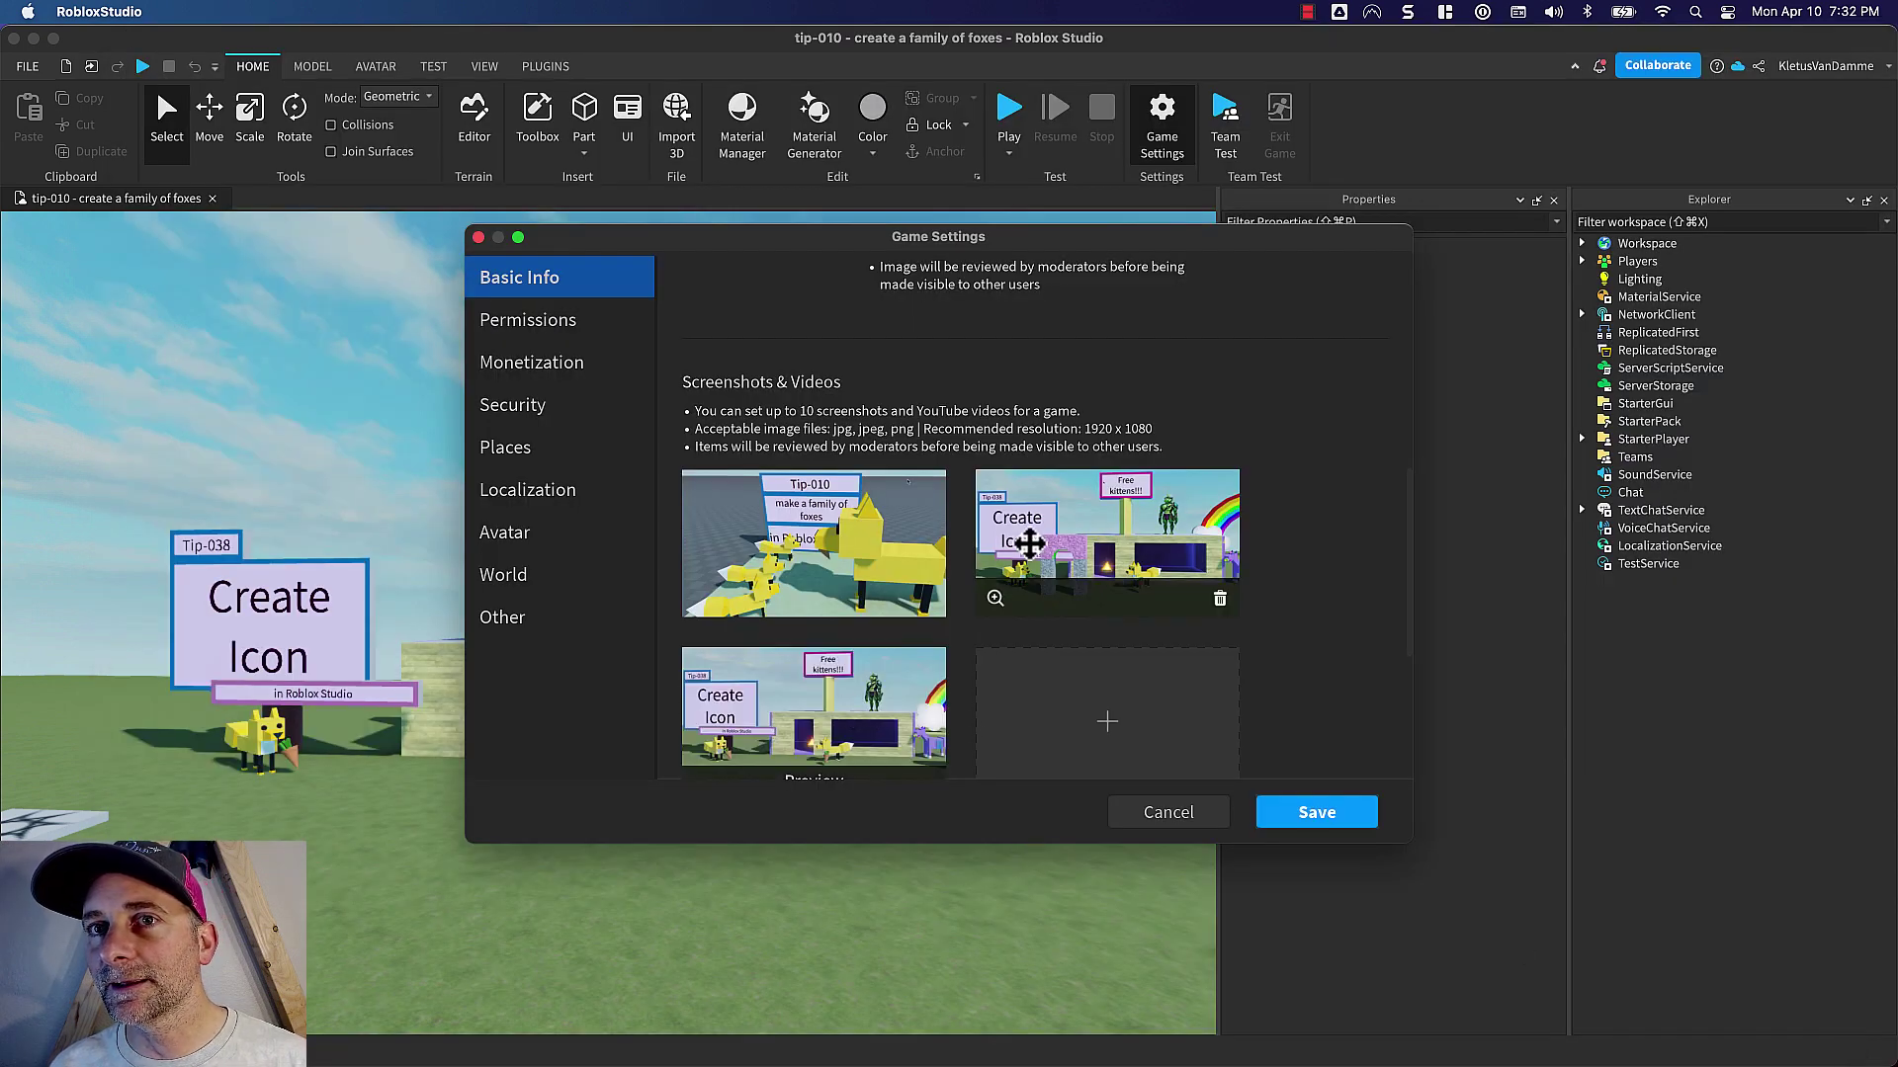
pyautogui.click(1311, 817)
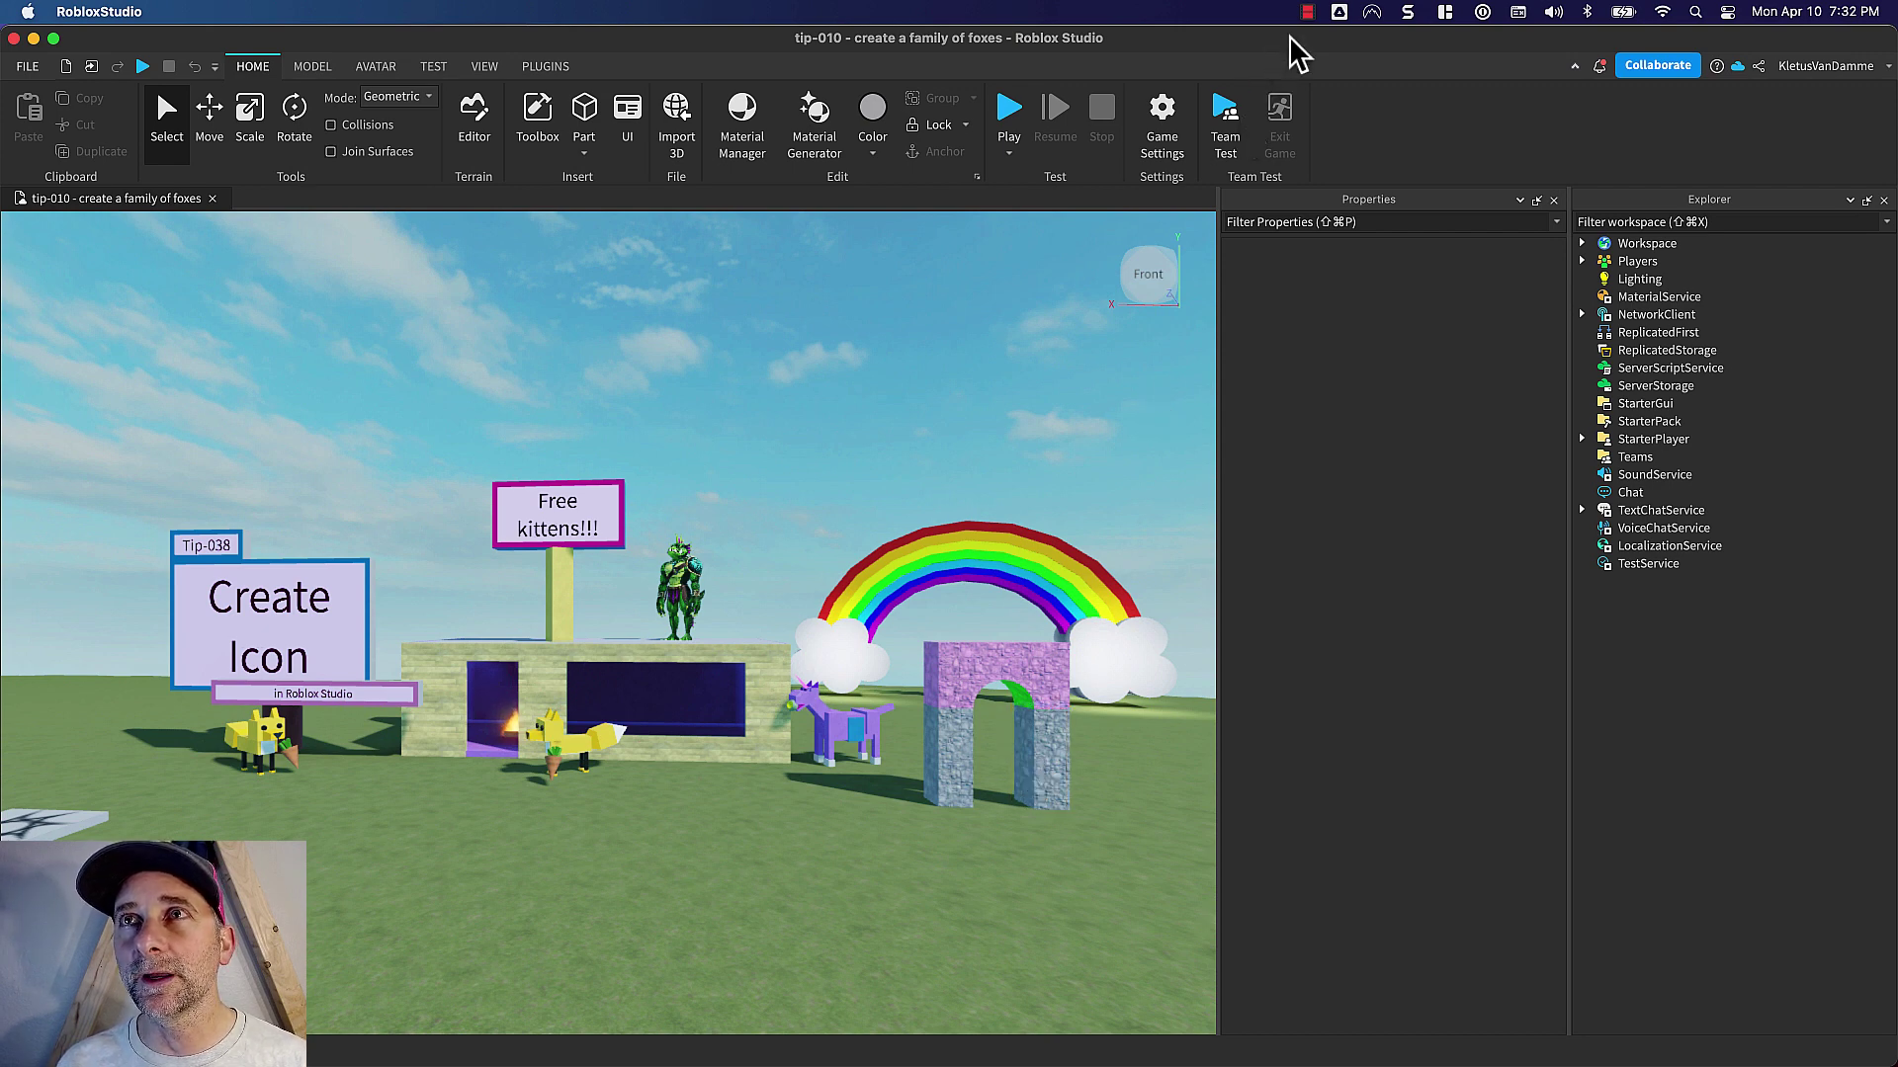
pyautogui.click(1308, 11)
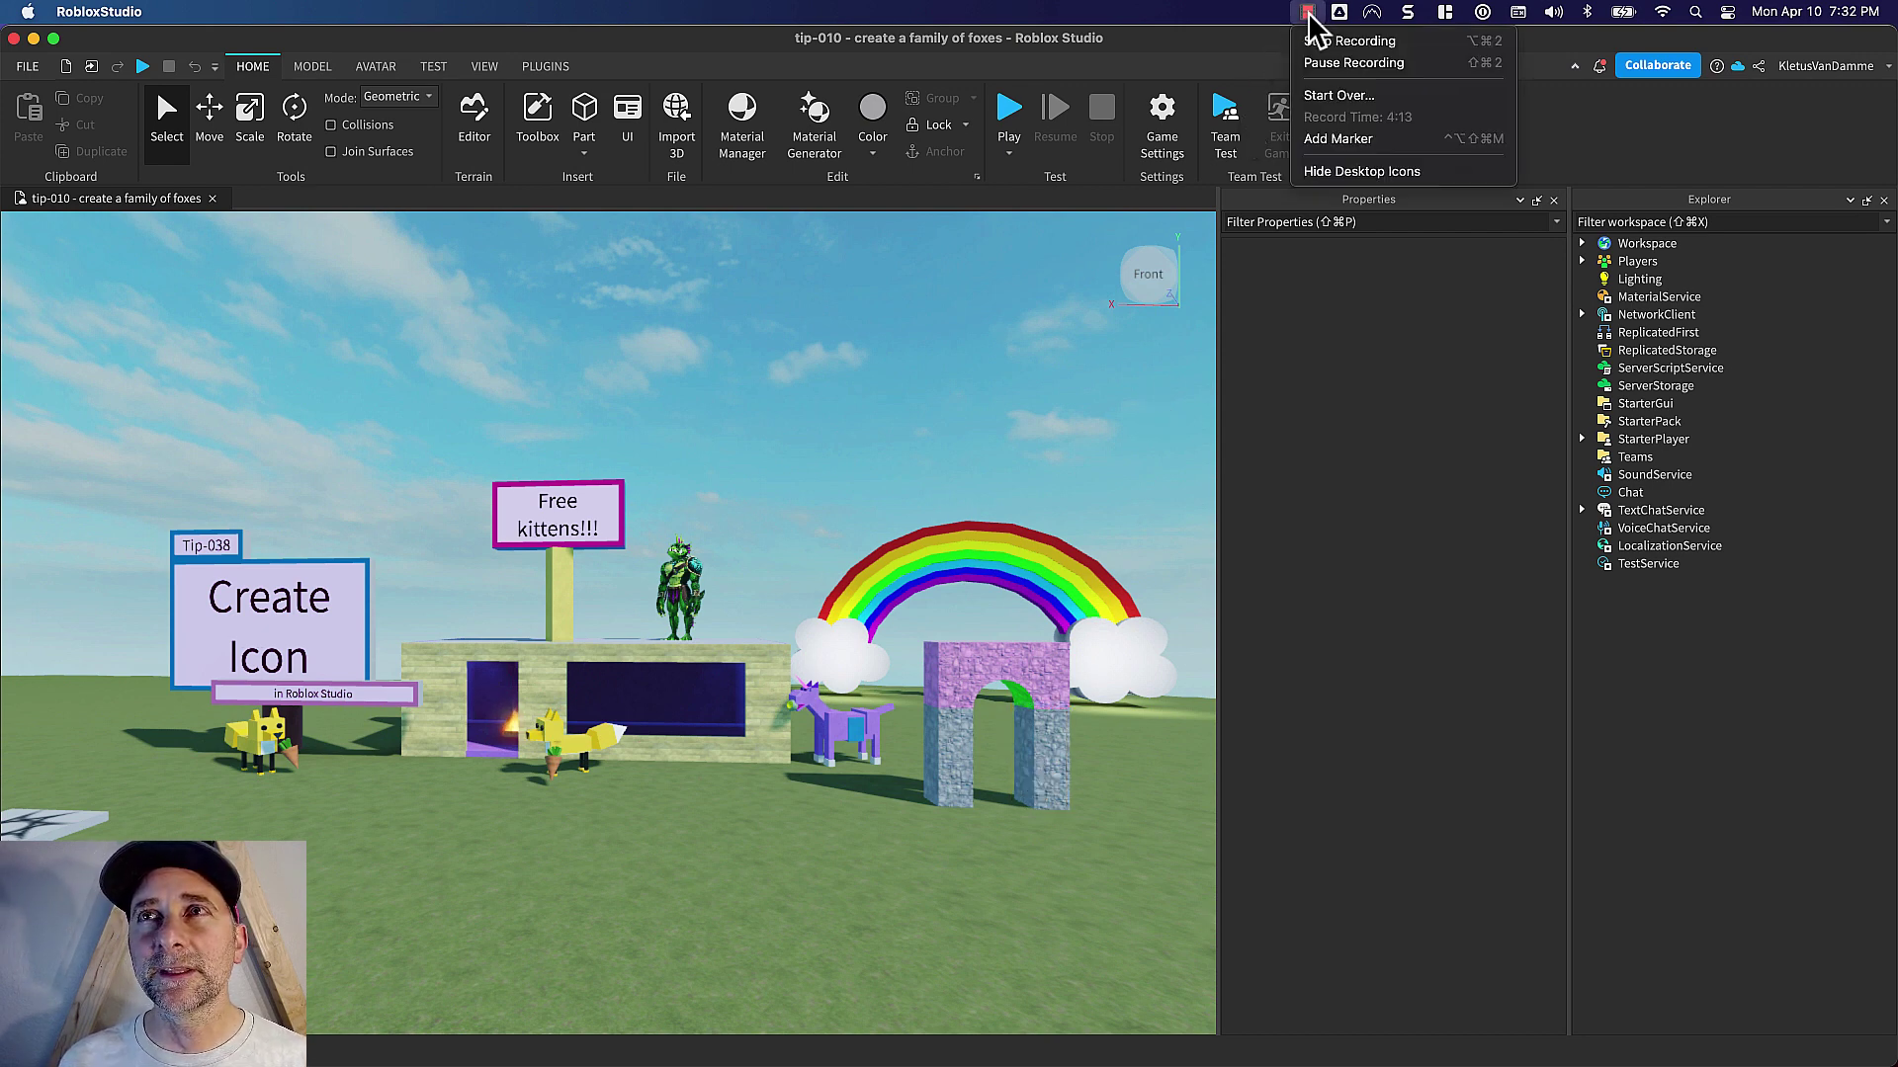